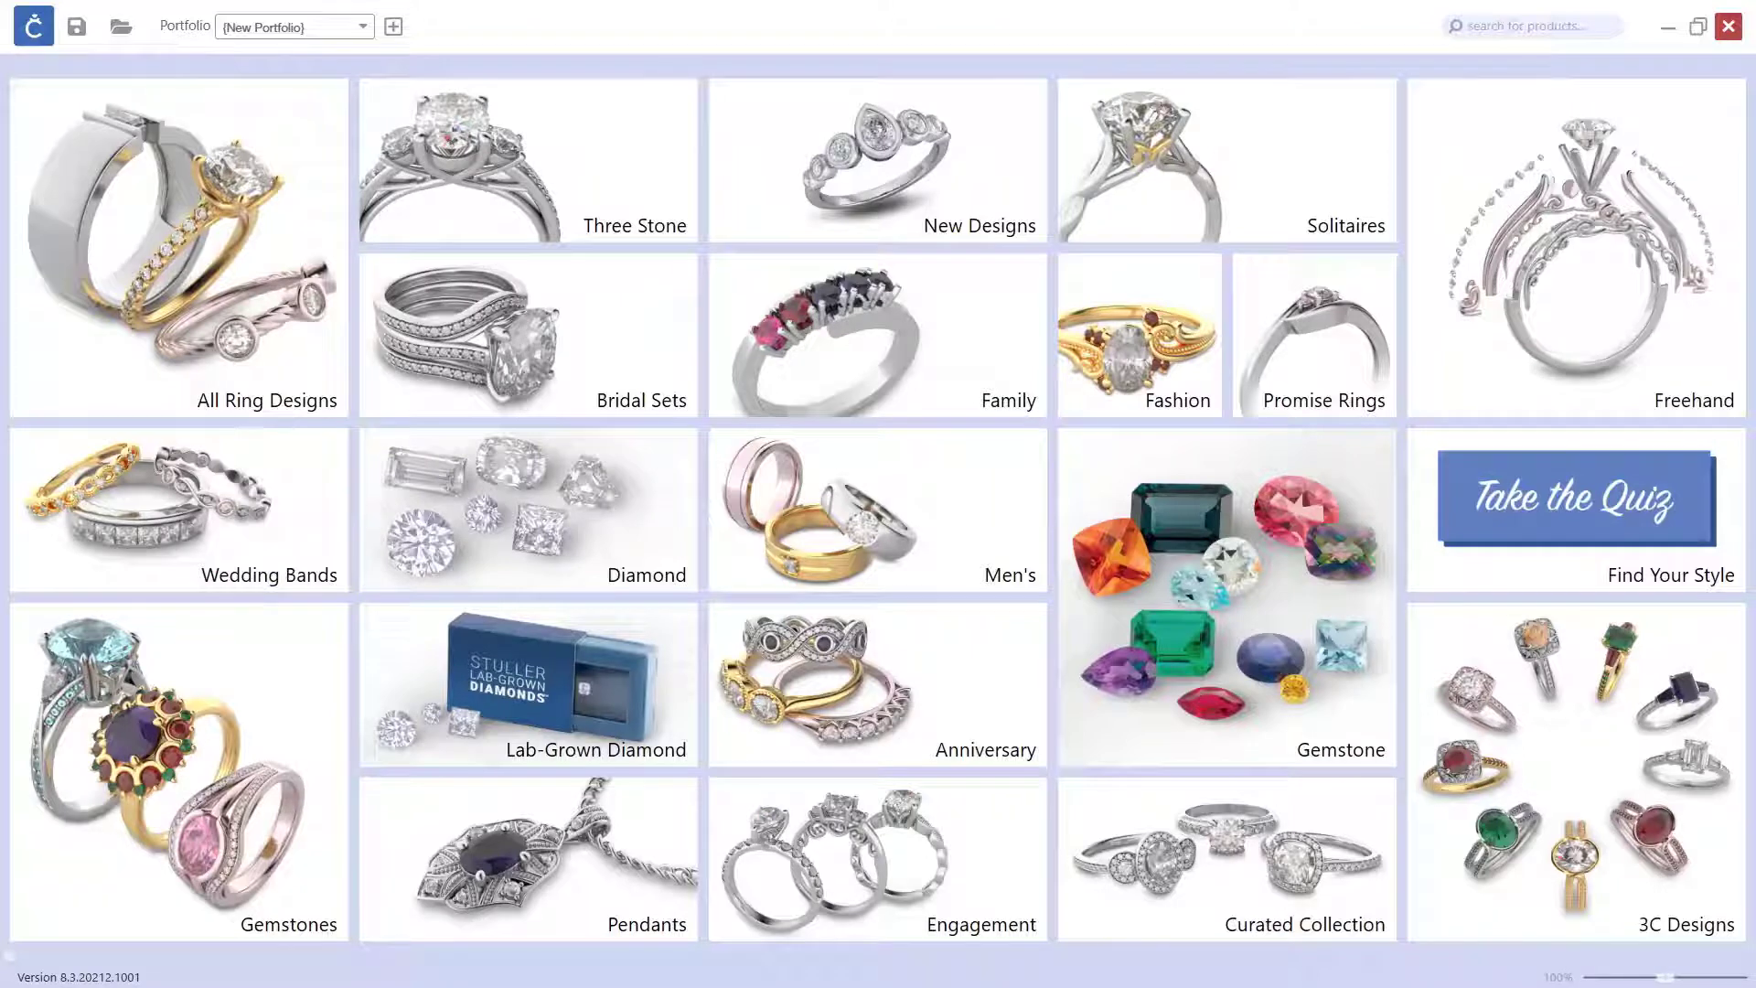
# Step: Start a Freehand design with the halo cluster setting CP-SE-066 and move the setting aside to the left
pyautogui.click(1505, 259)
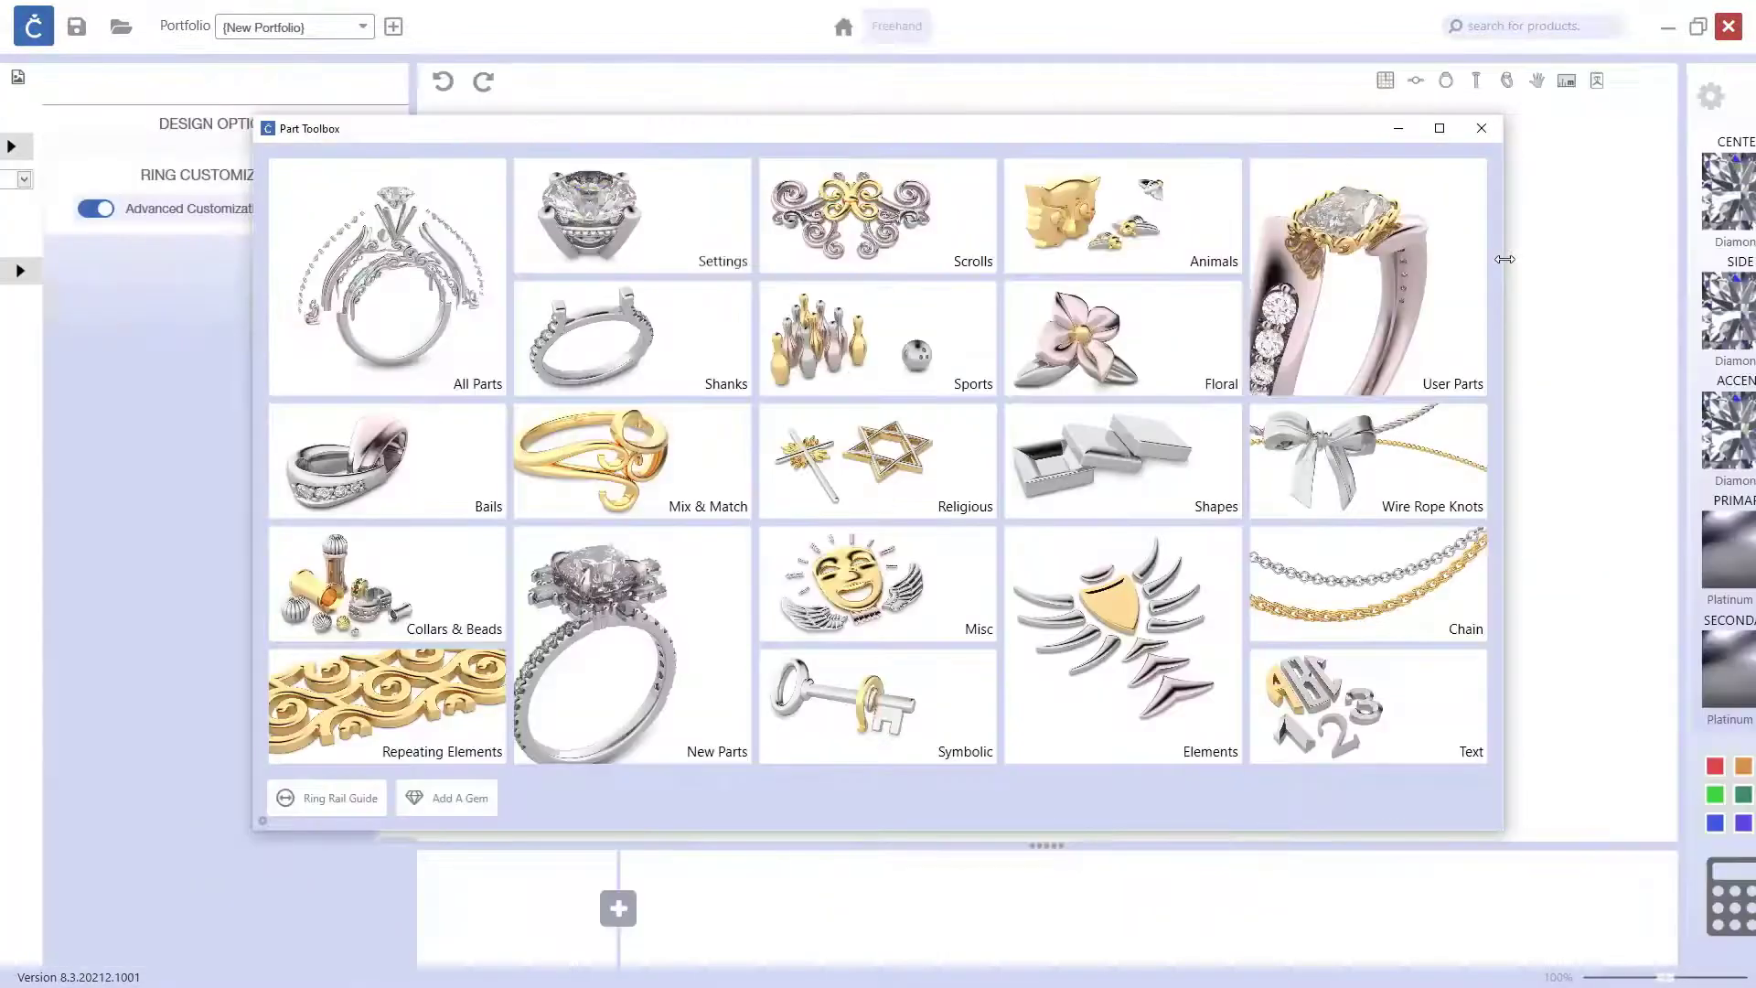
pyautogui.click(599, 234)
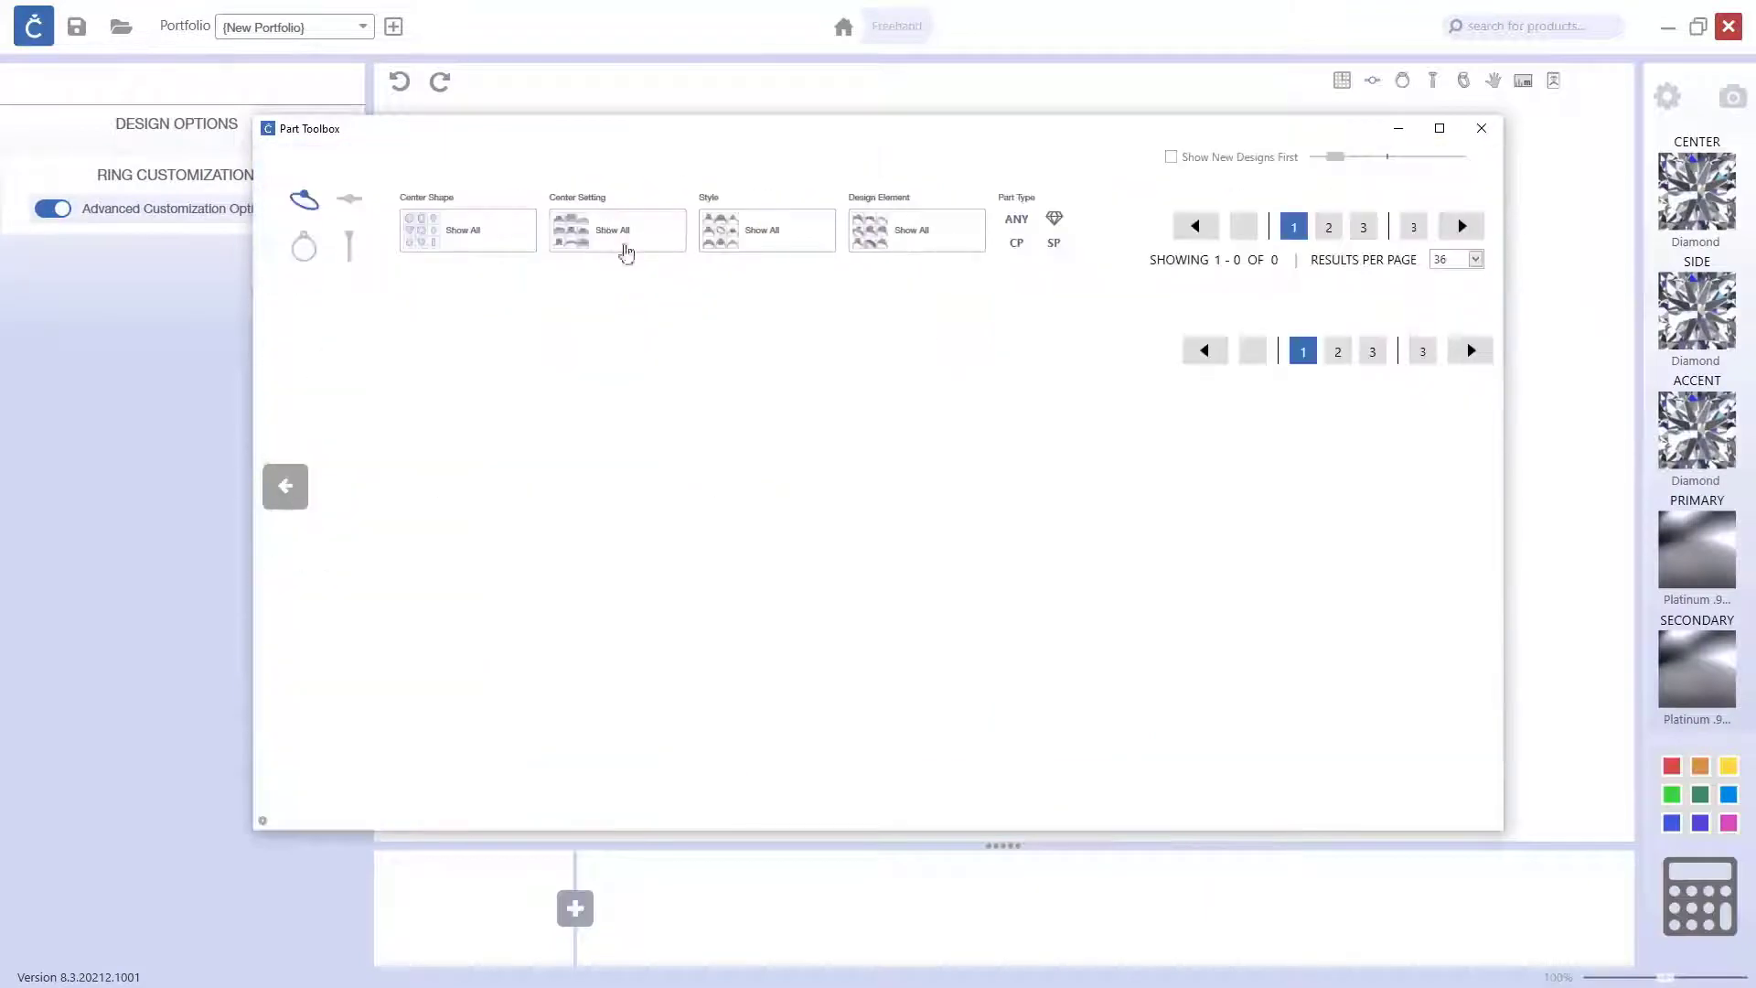
pyautogui.scroll(-3, 843, 556)
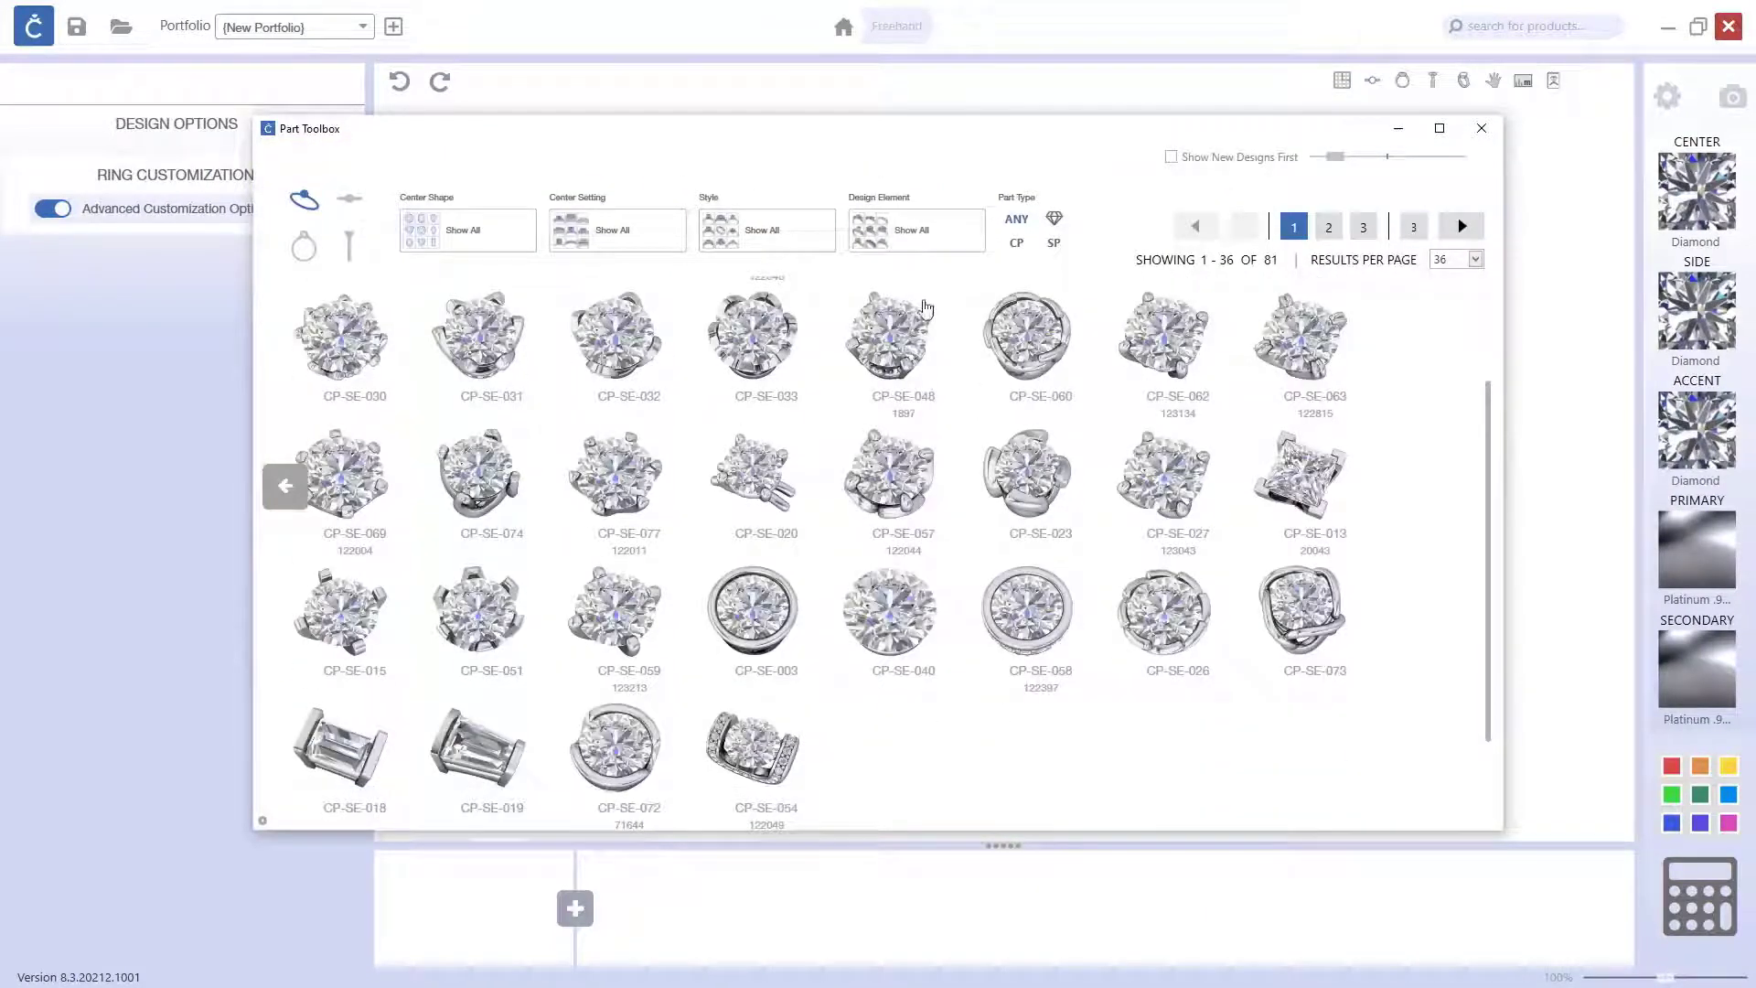
pyautogui.click(1462, 228)
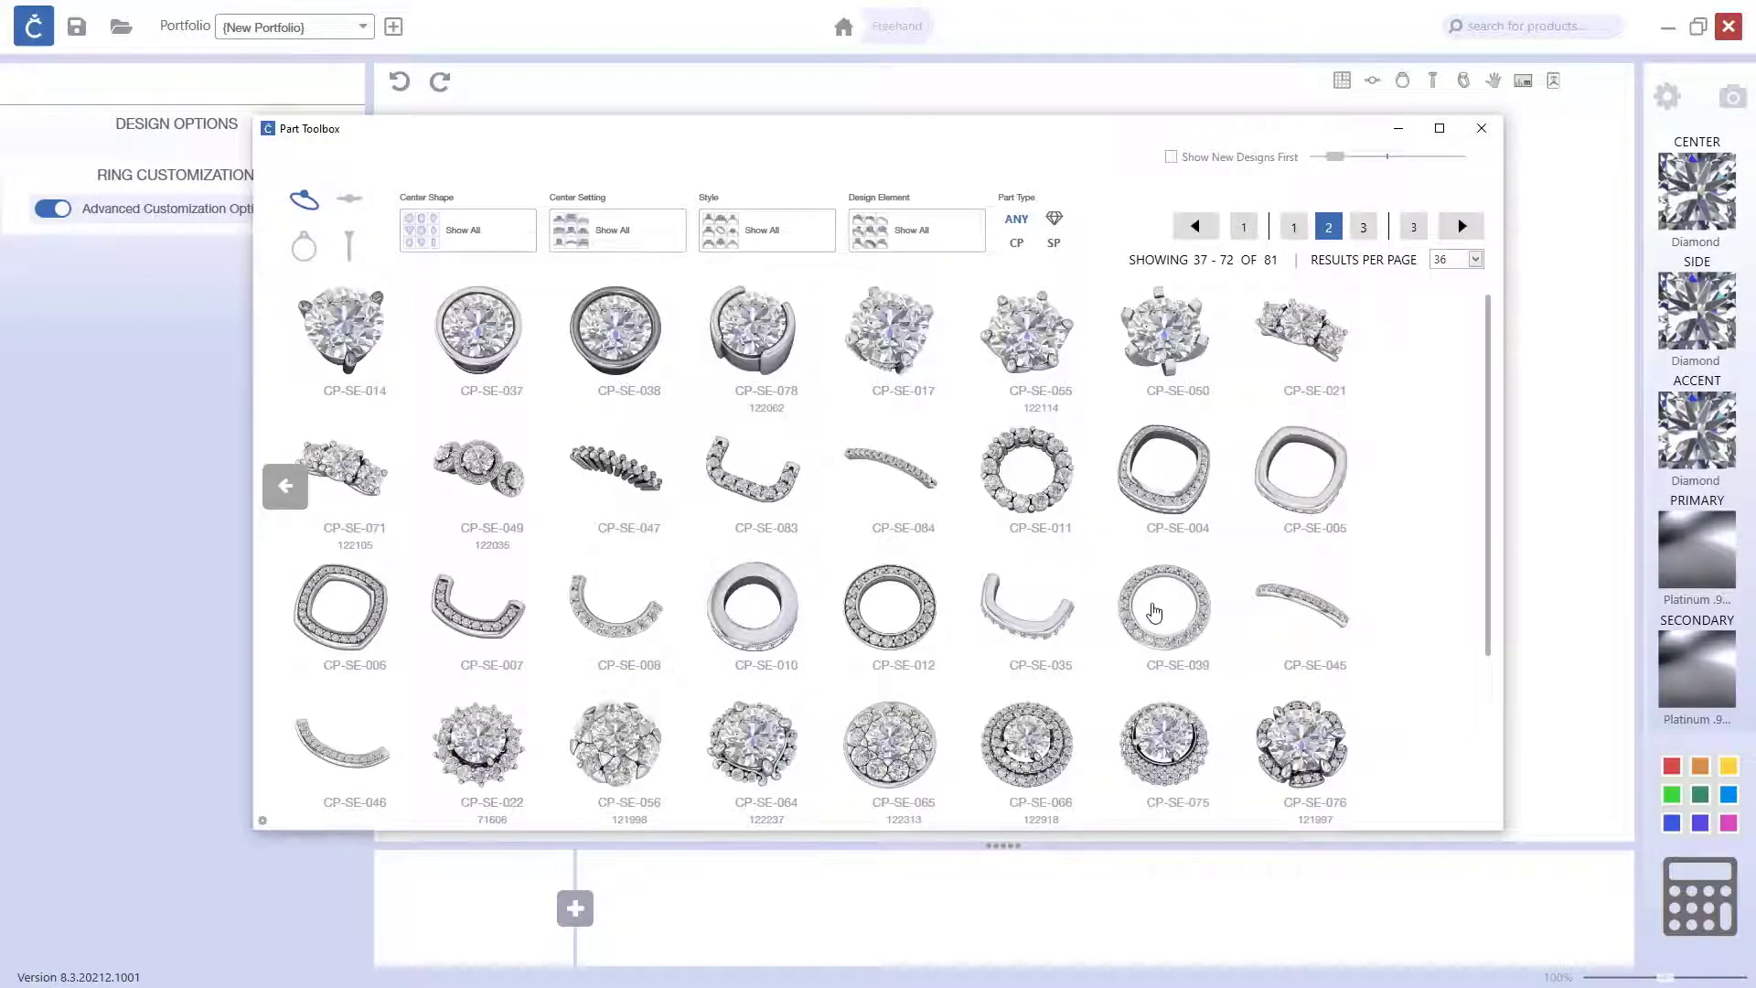
pyautogui.click(1043, 736)
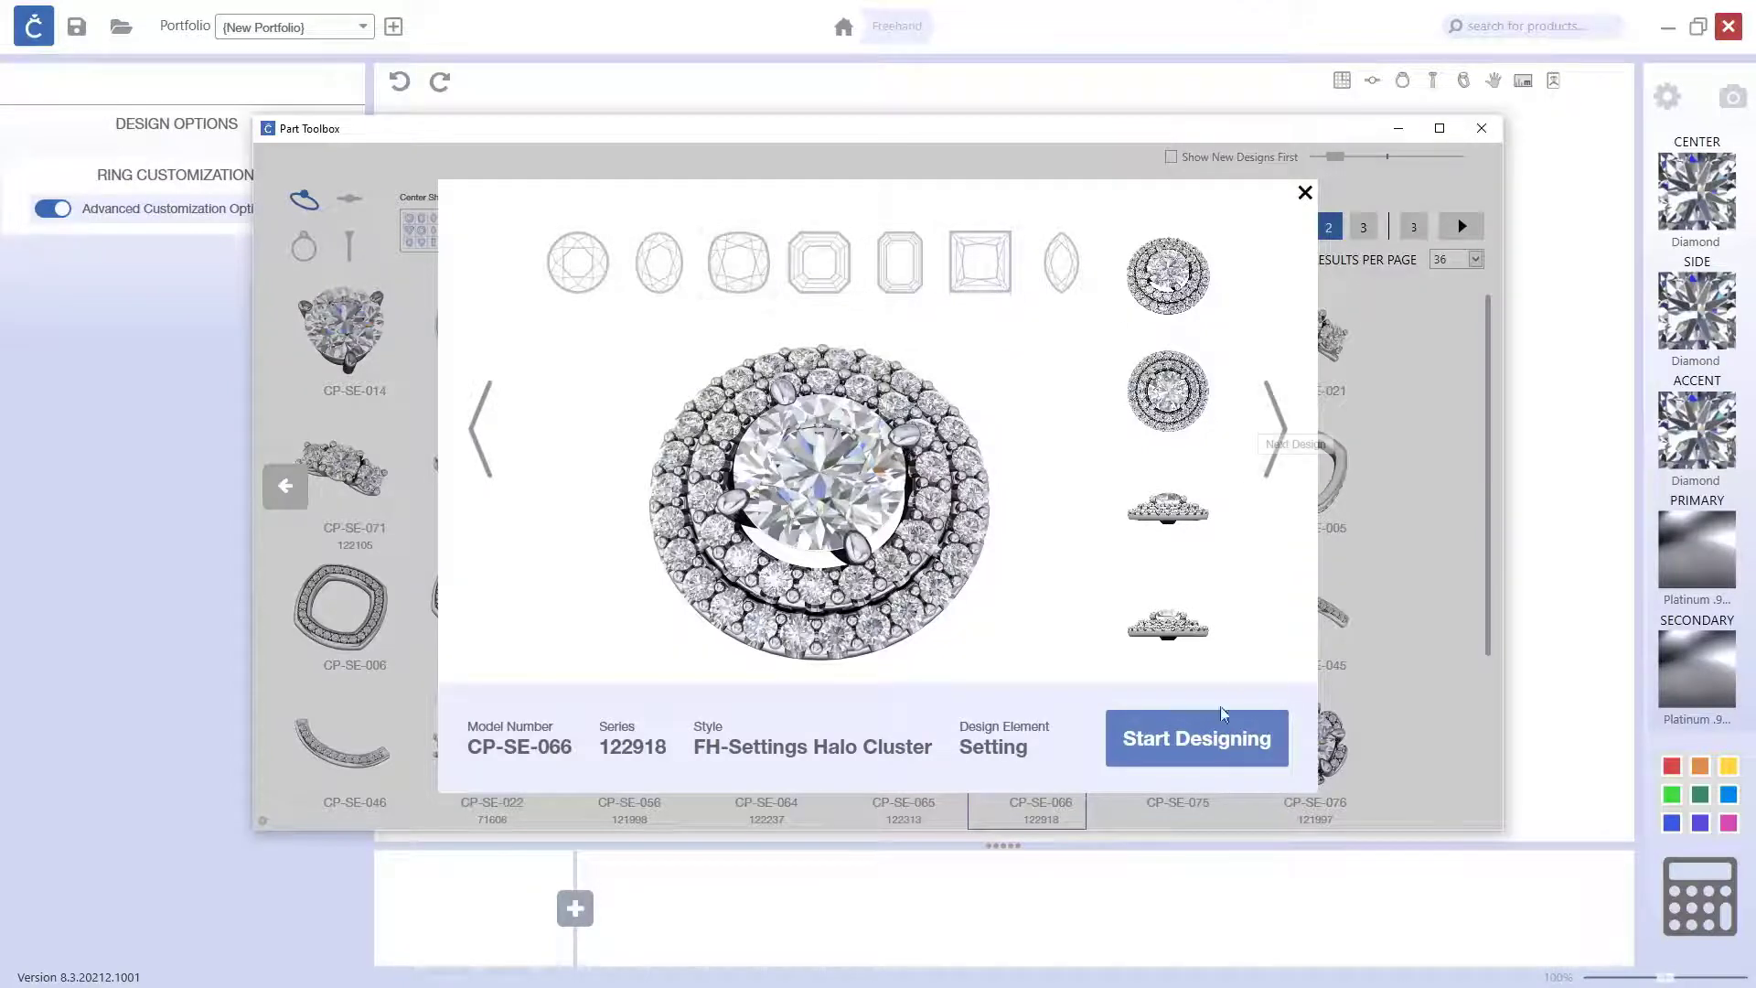
pyautogui.click(1217, 759)
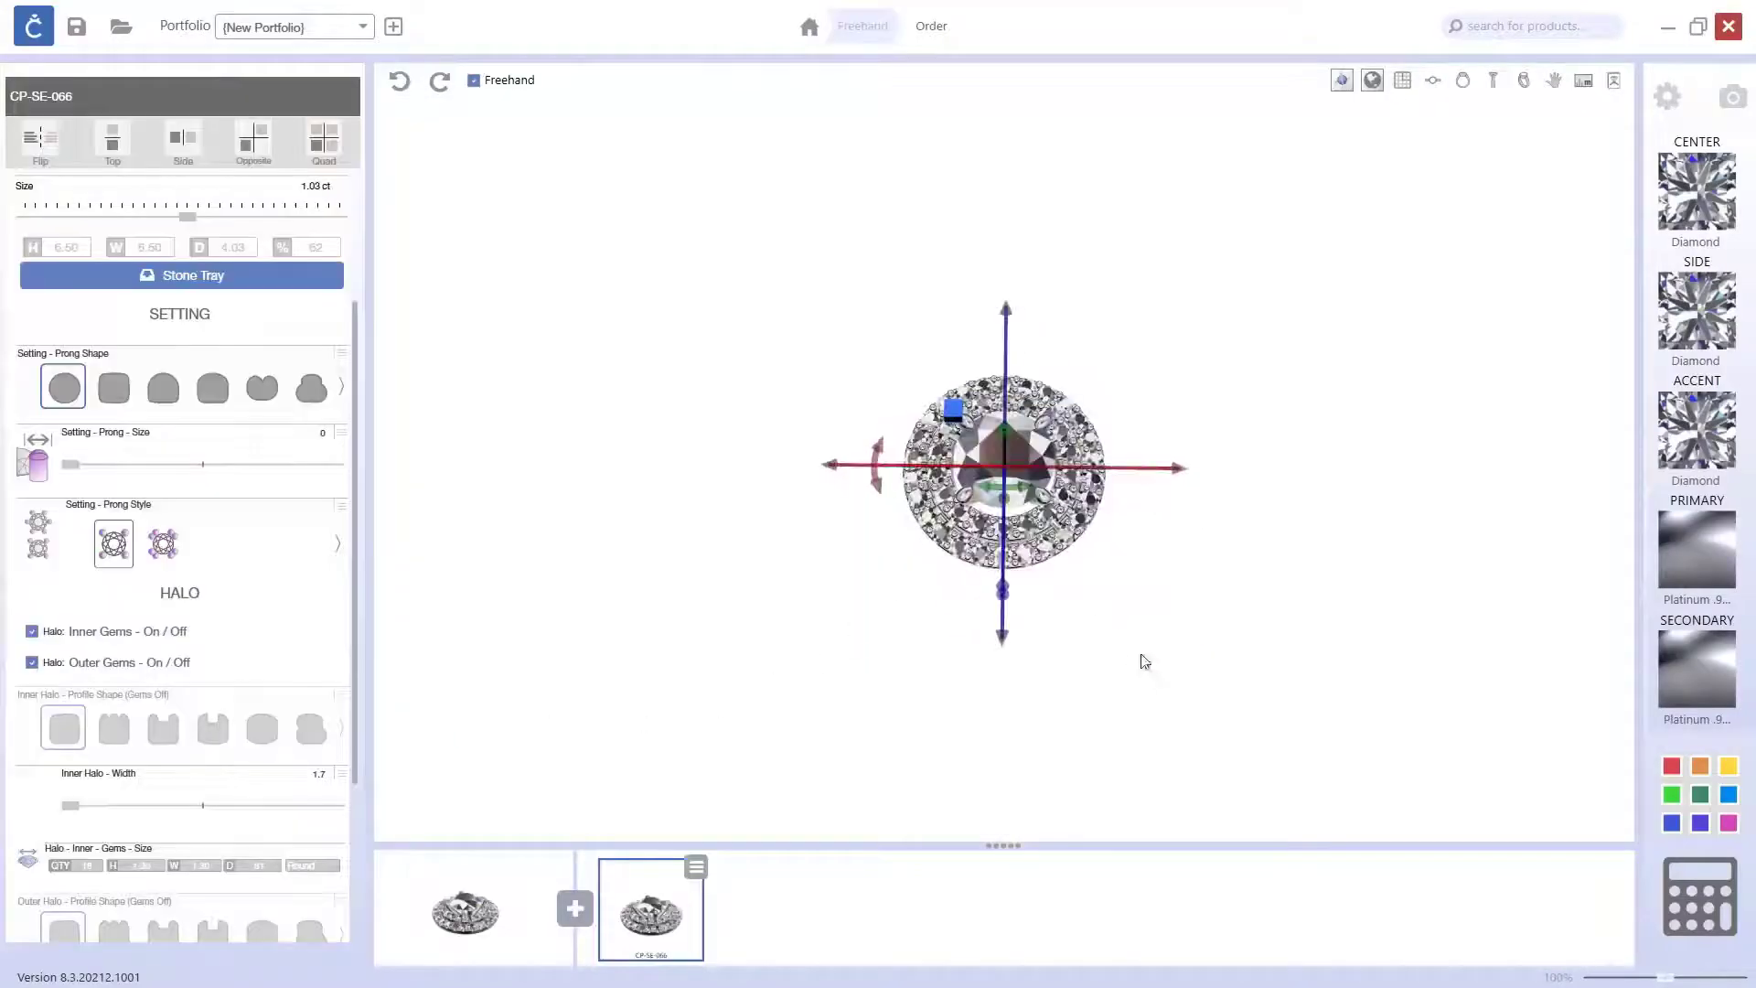
pyautogui.moveTo(1167, 476); pyautogui.dragTo(793, 482)
pyautogui.click(925, 556)
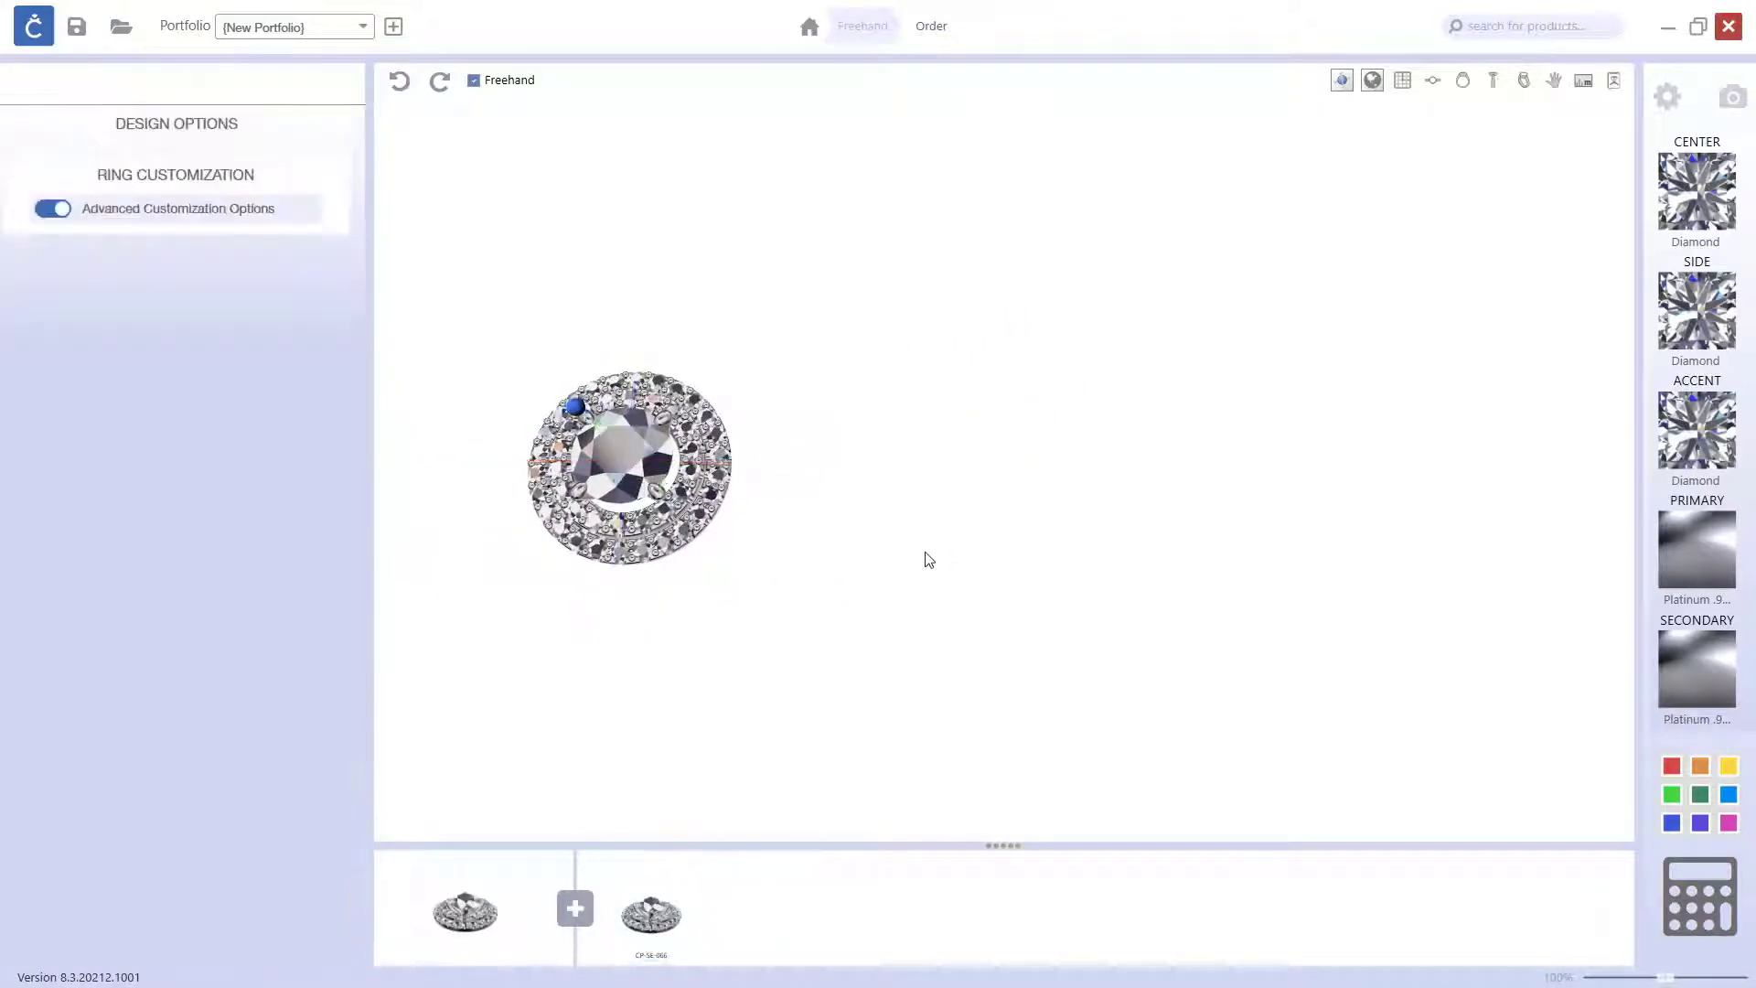
# Step: Add the single stone setting CP-SE-059 to the design with a pear-shaped center gem
pyautogui.click(575, 908)
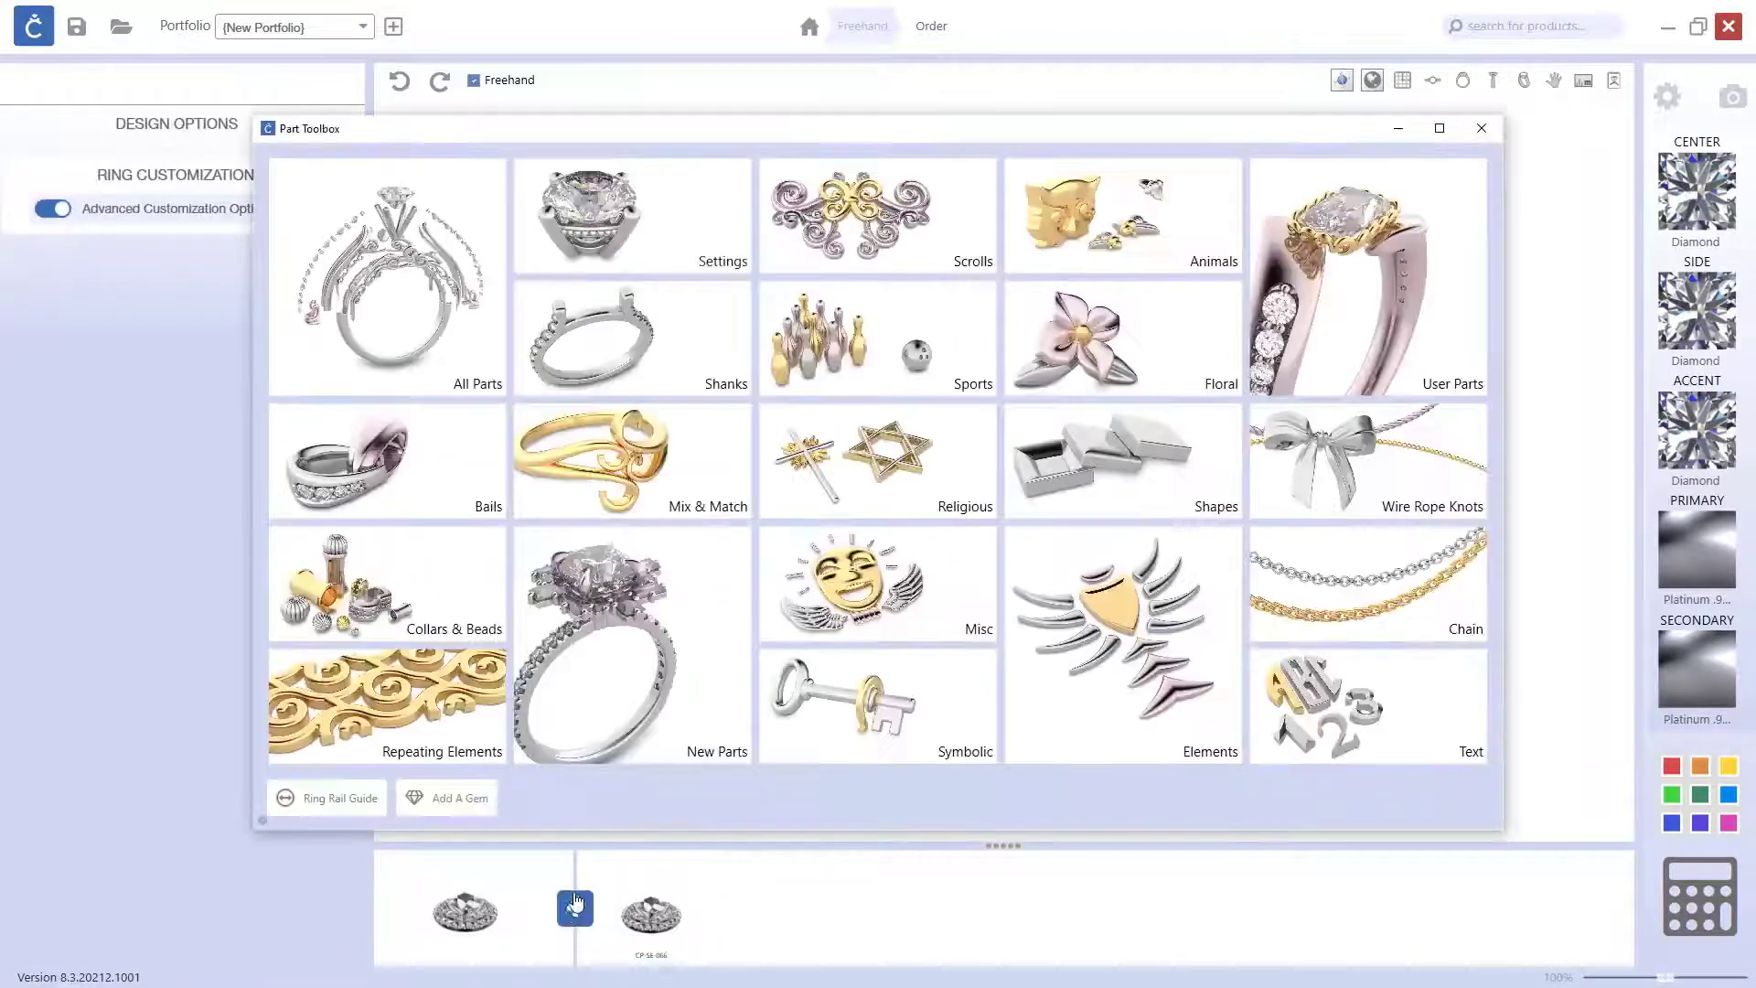
pyautogui.click(710, 227)
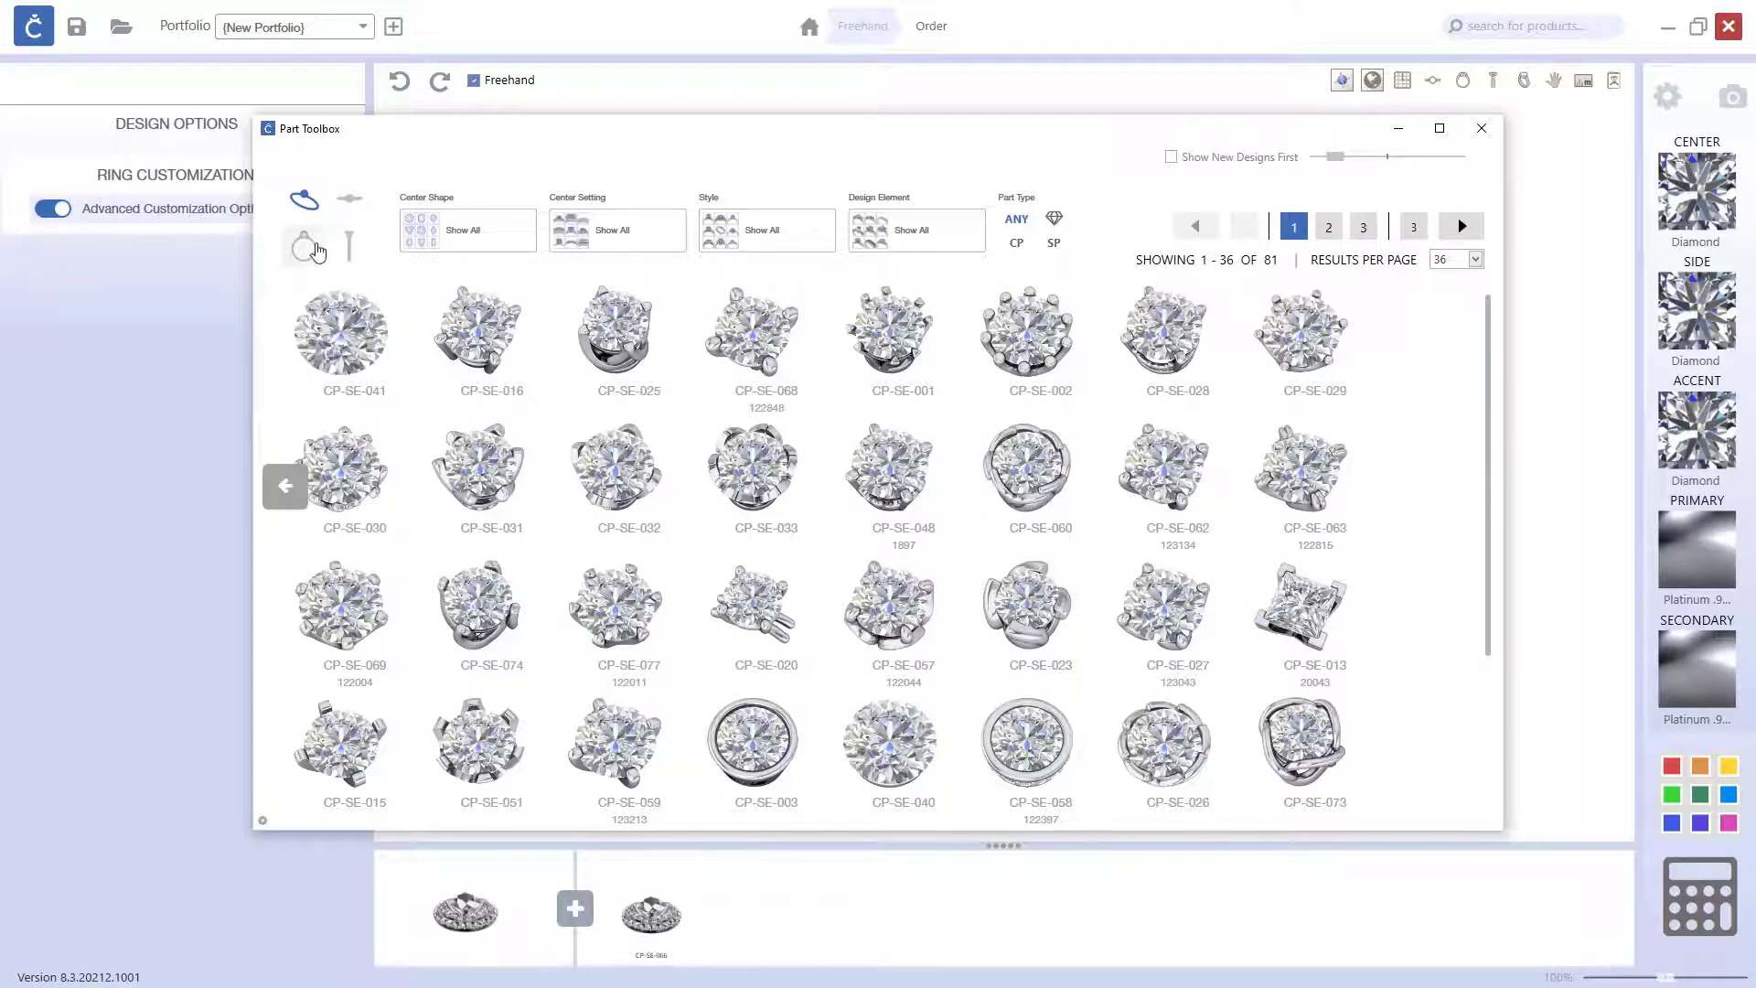
pyautogui.click(304, 247)
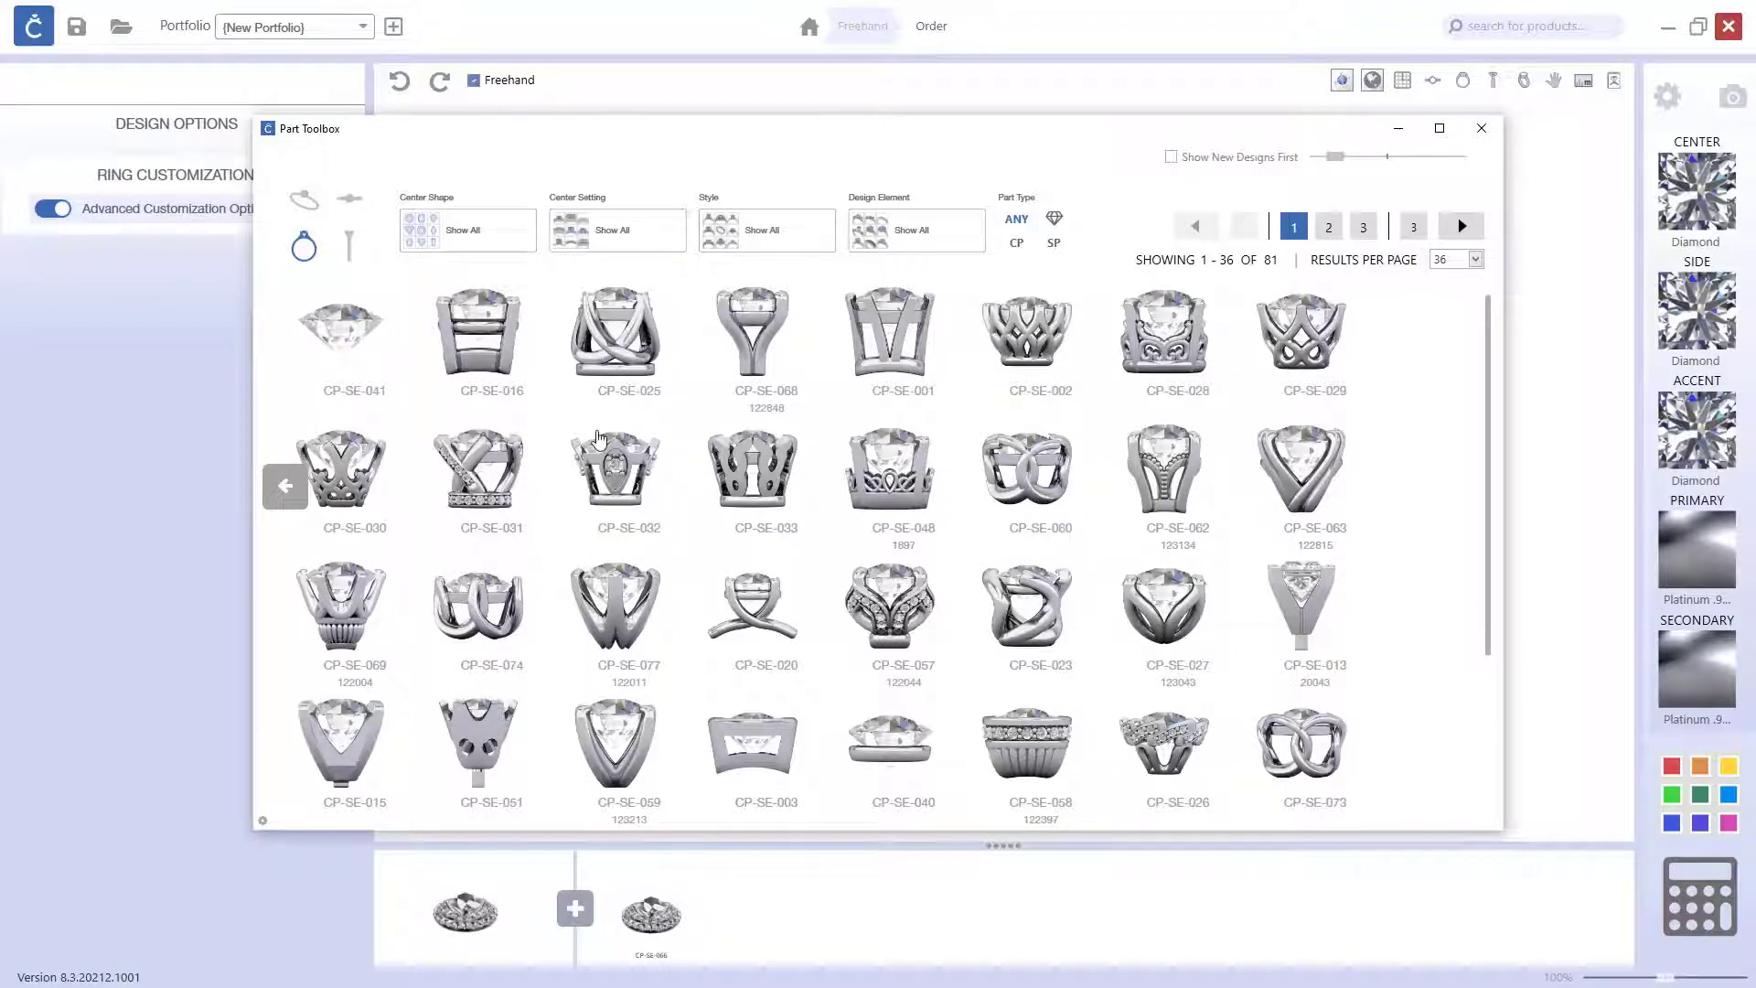
pyautogui.click(629, 734)
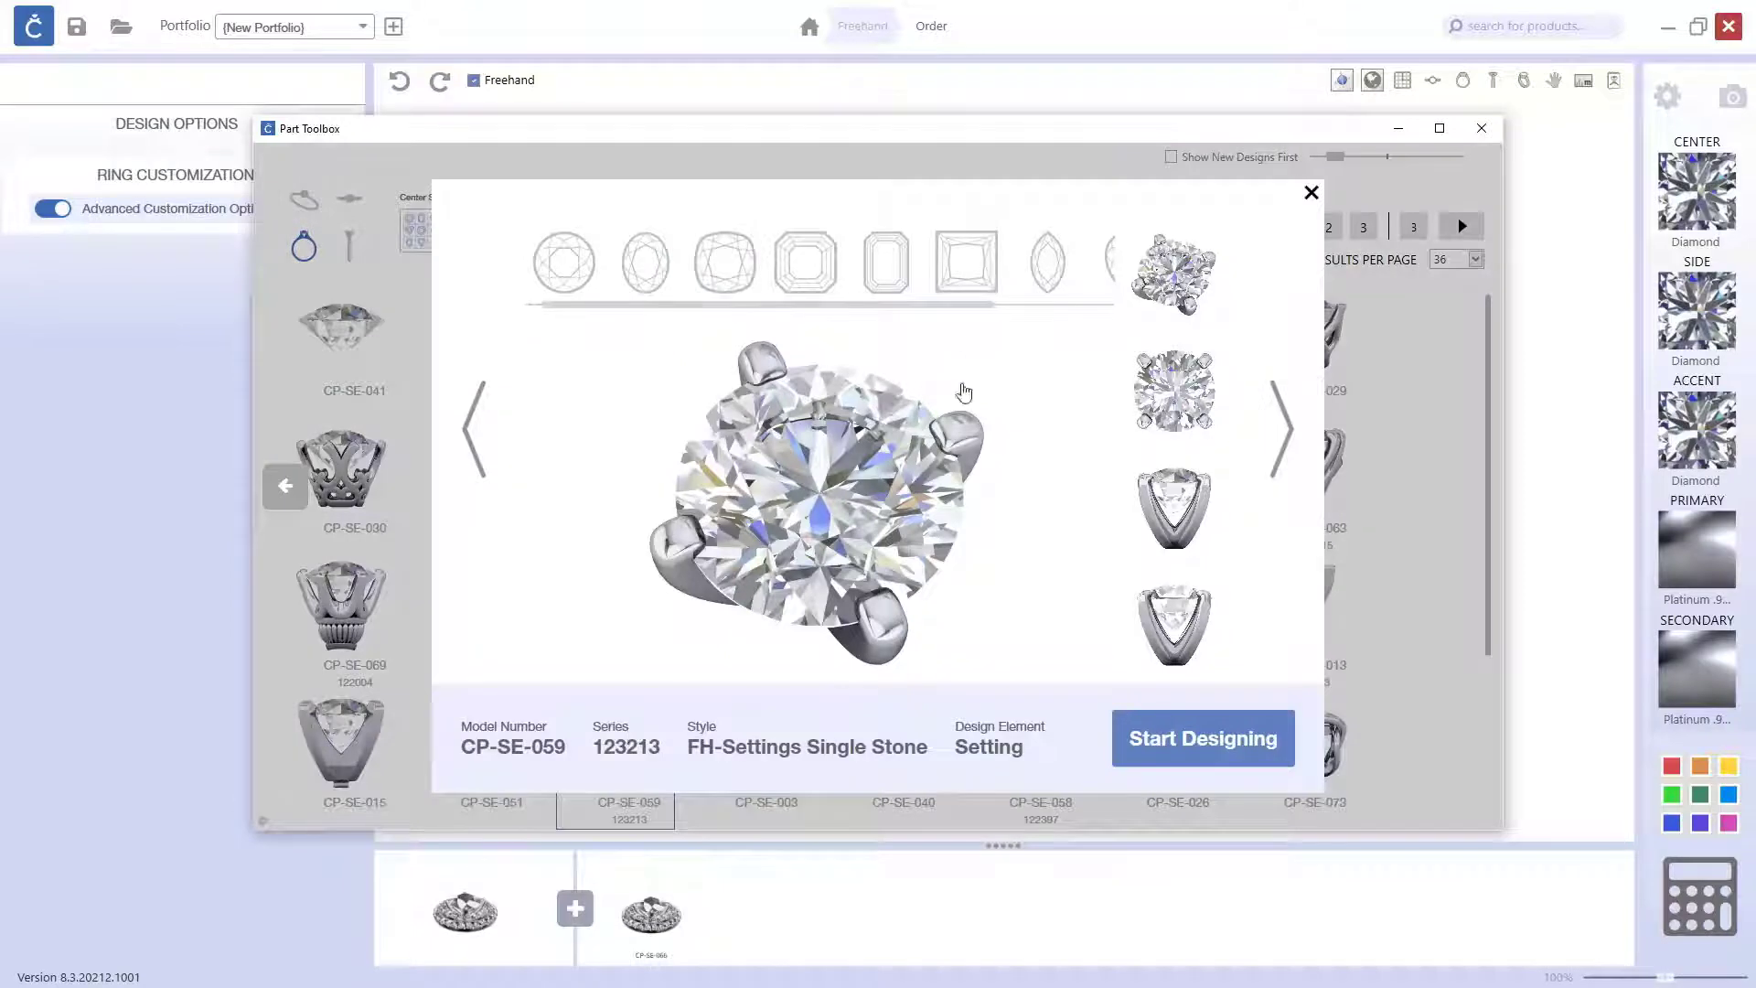
pyautogui.moveTo(977, 306); pyautogui.dragTo(1071, 308)
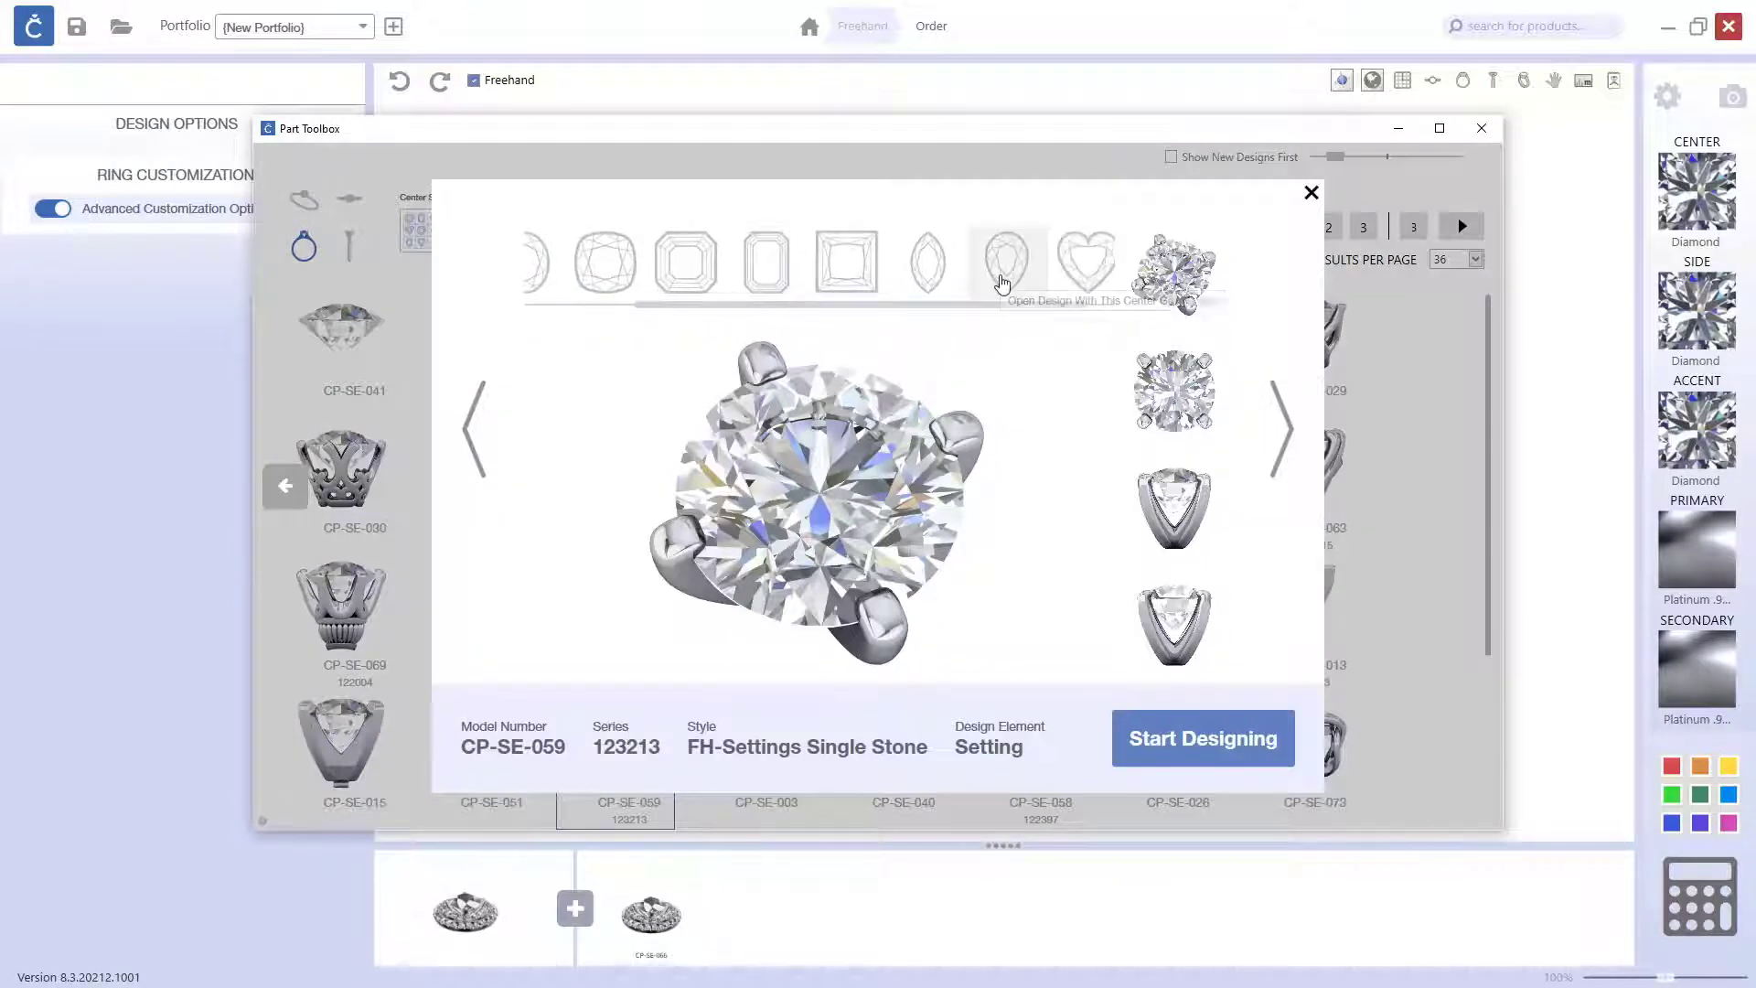
pyautogui.click(1009, 269)
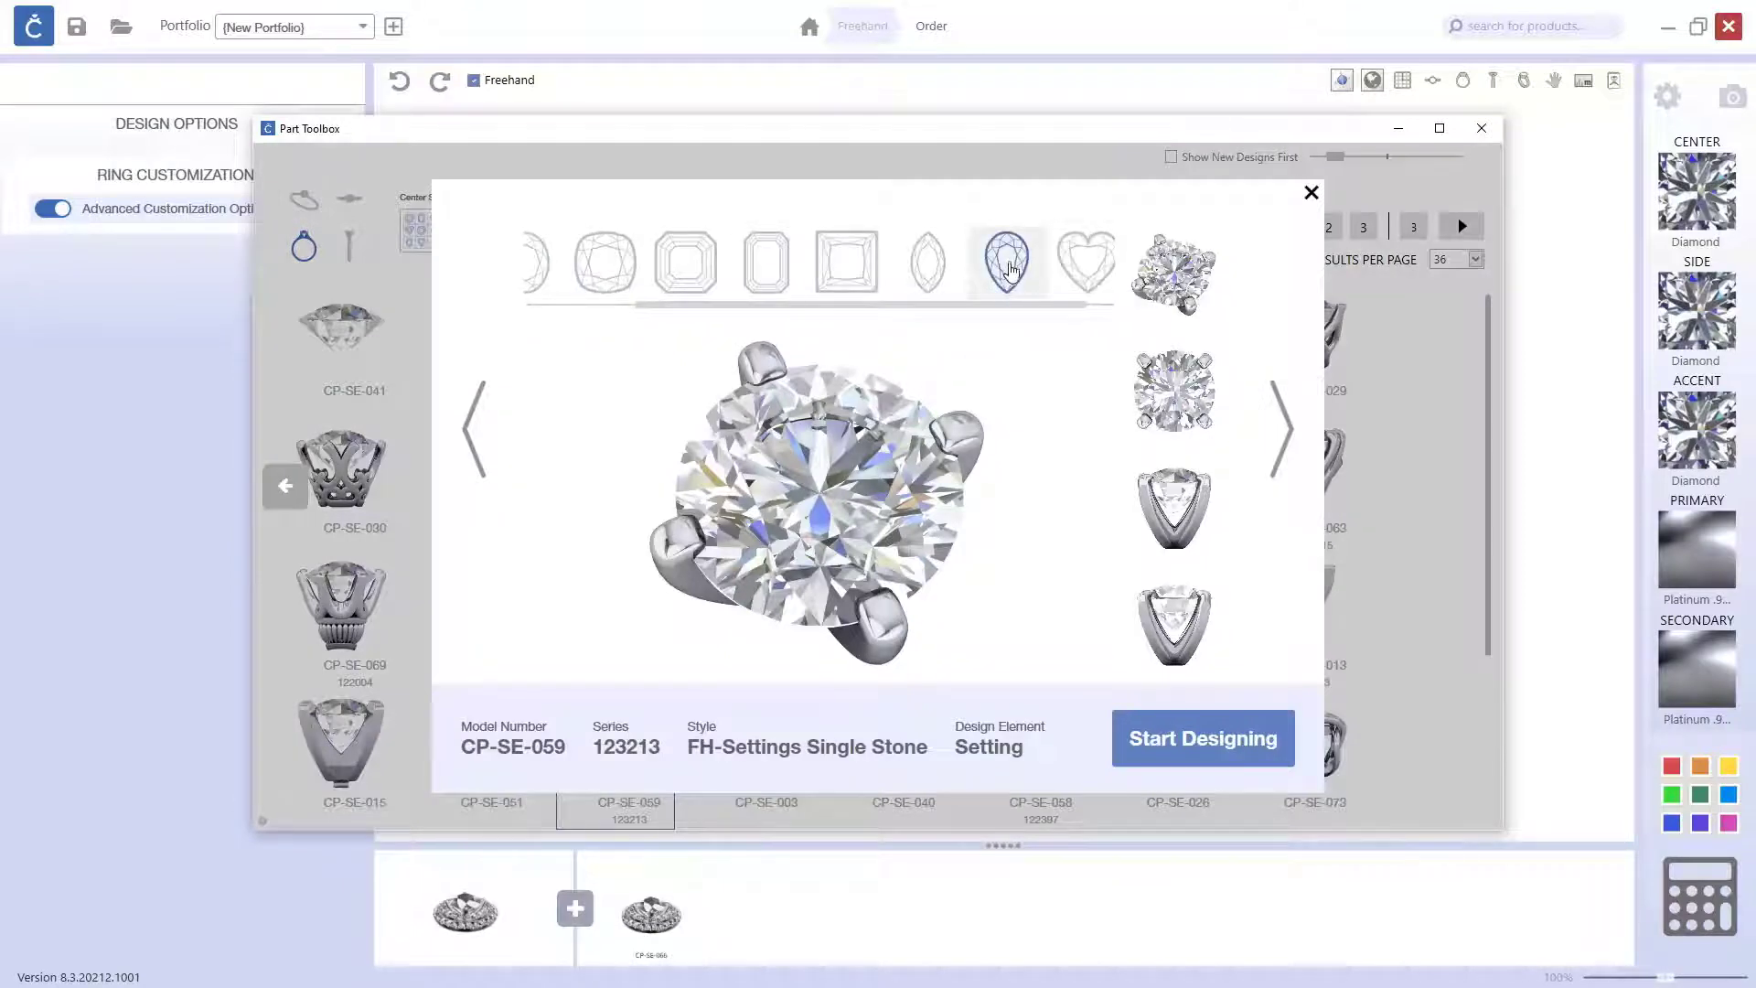
pyautogui.click(1193, 746)
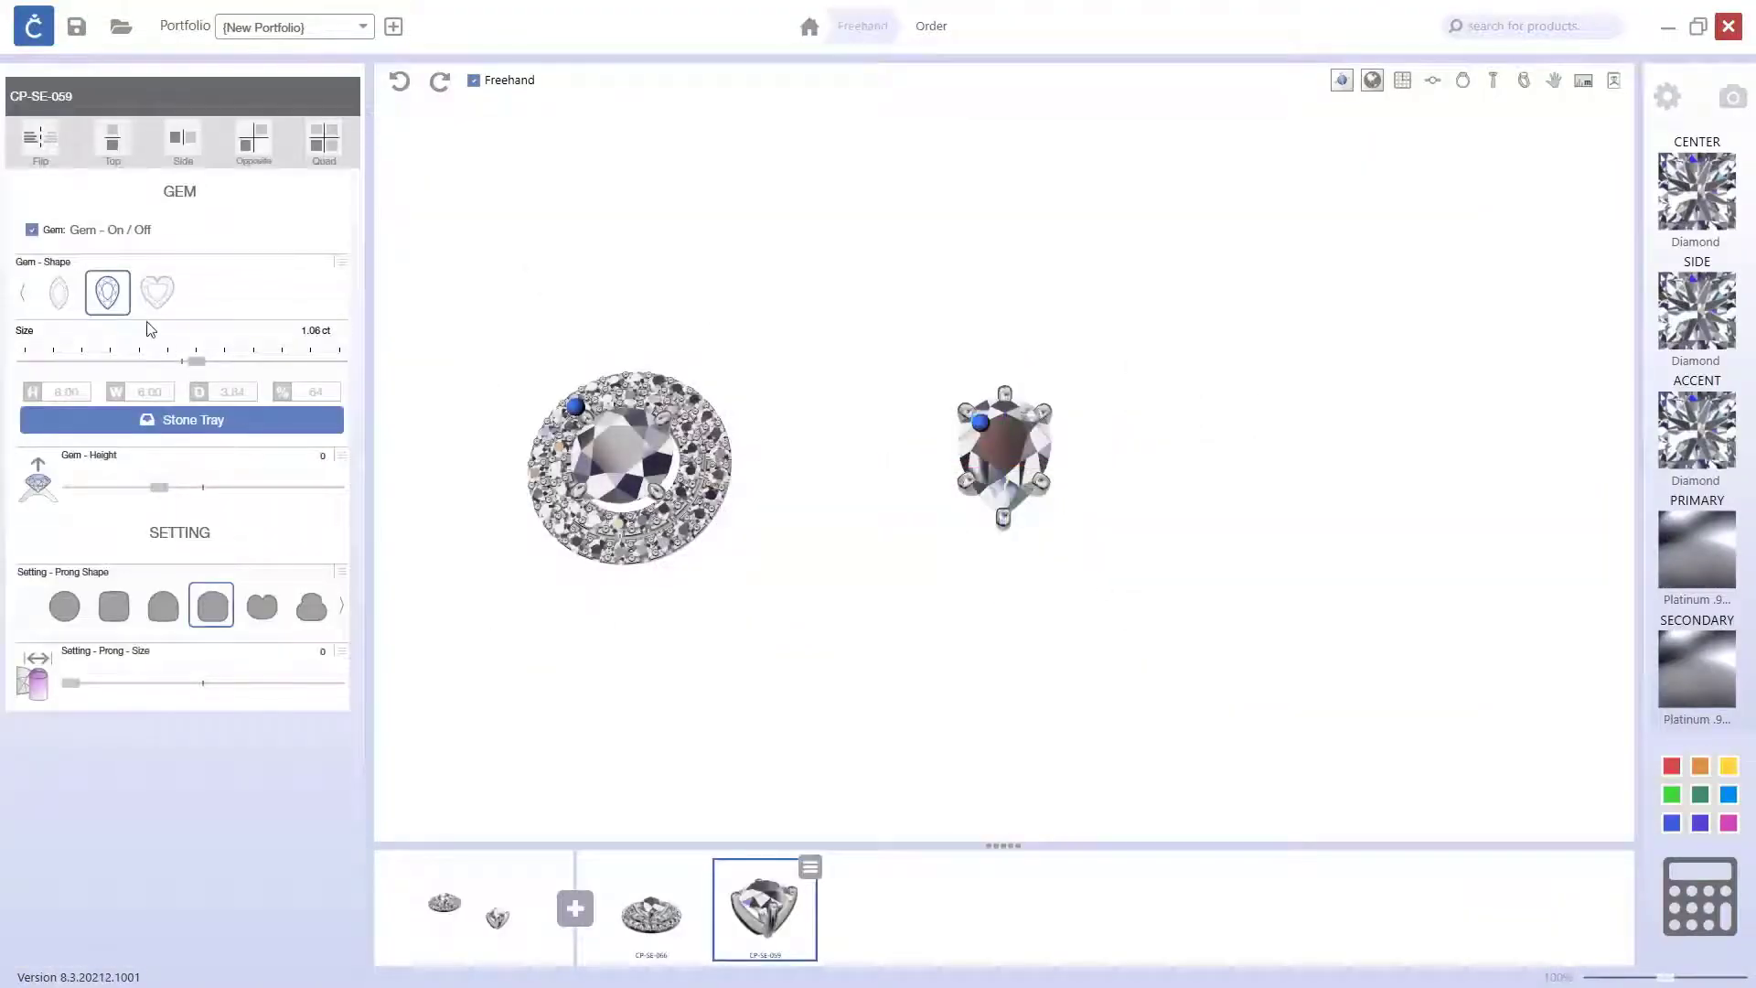
pyautogui.moveTo(1139, 527); pyautogui.dragTo(1180, 553, button='right')
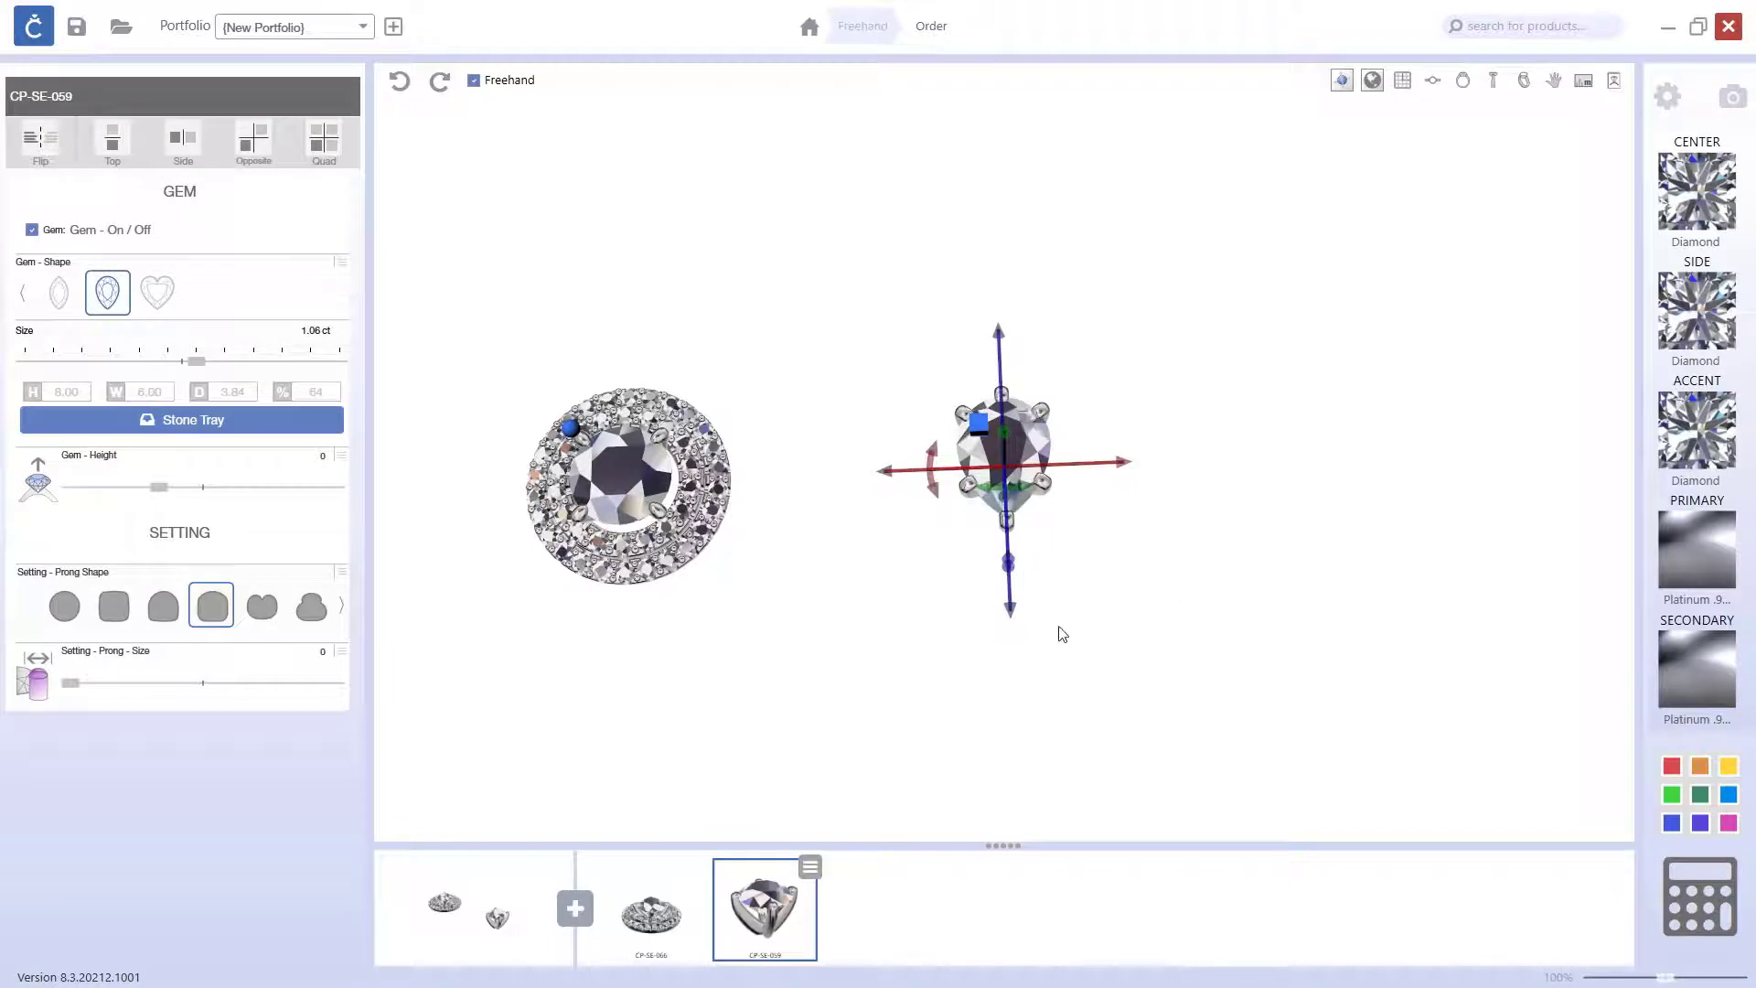
pyautogui.click(1158, 636)
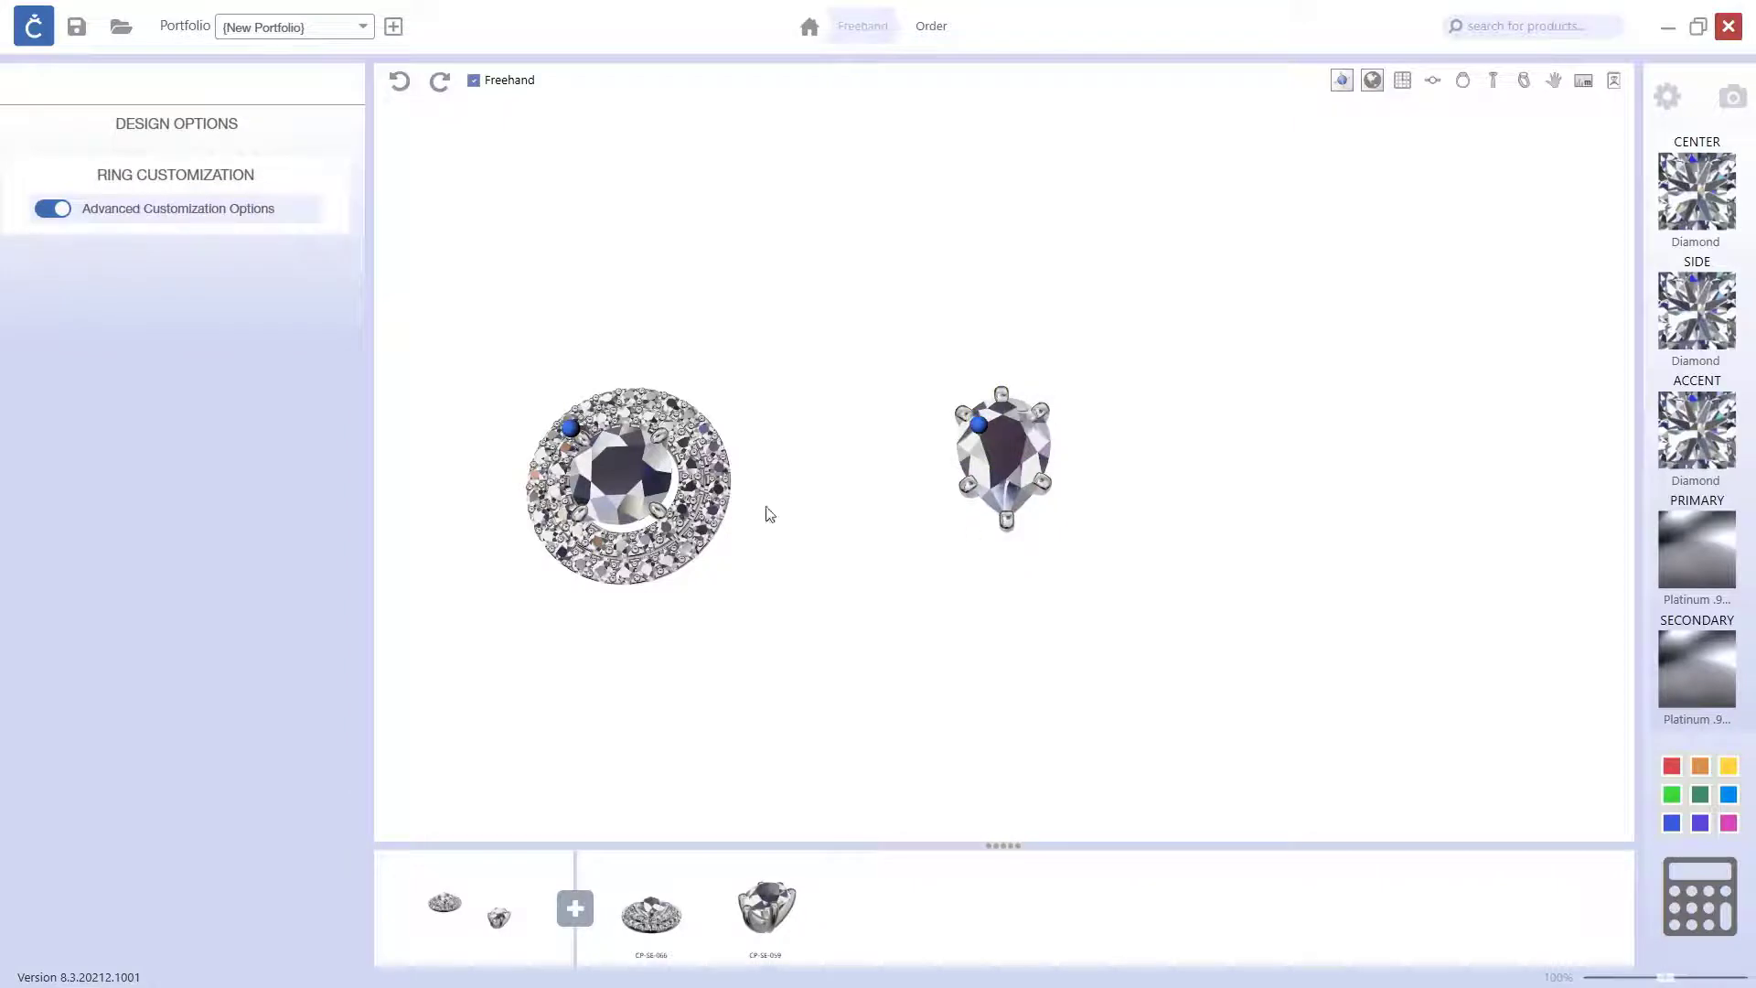
pyautogui.click(979, 485)
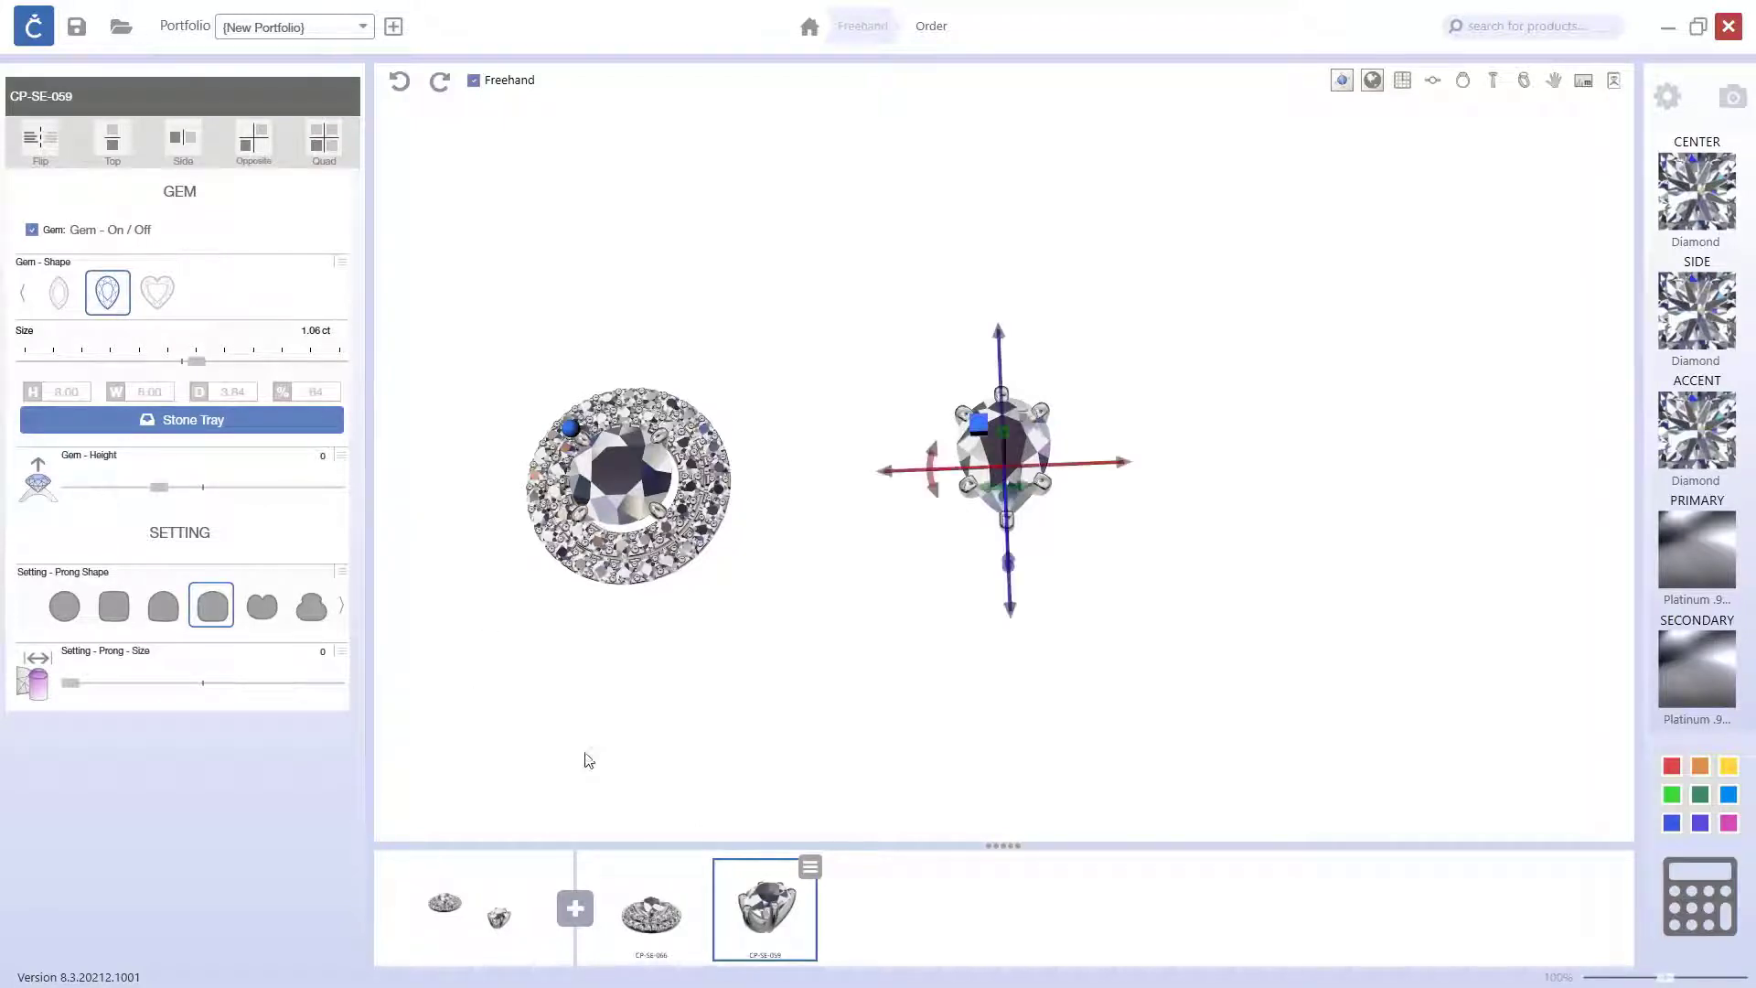
pyautogui.click(892, 701)
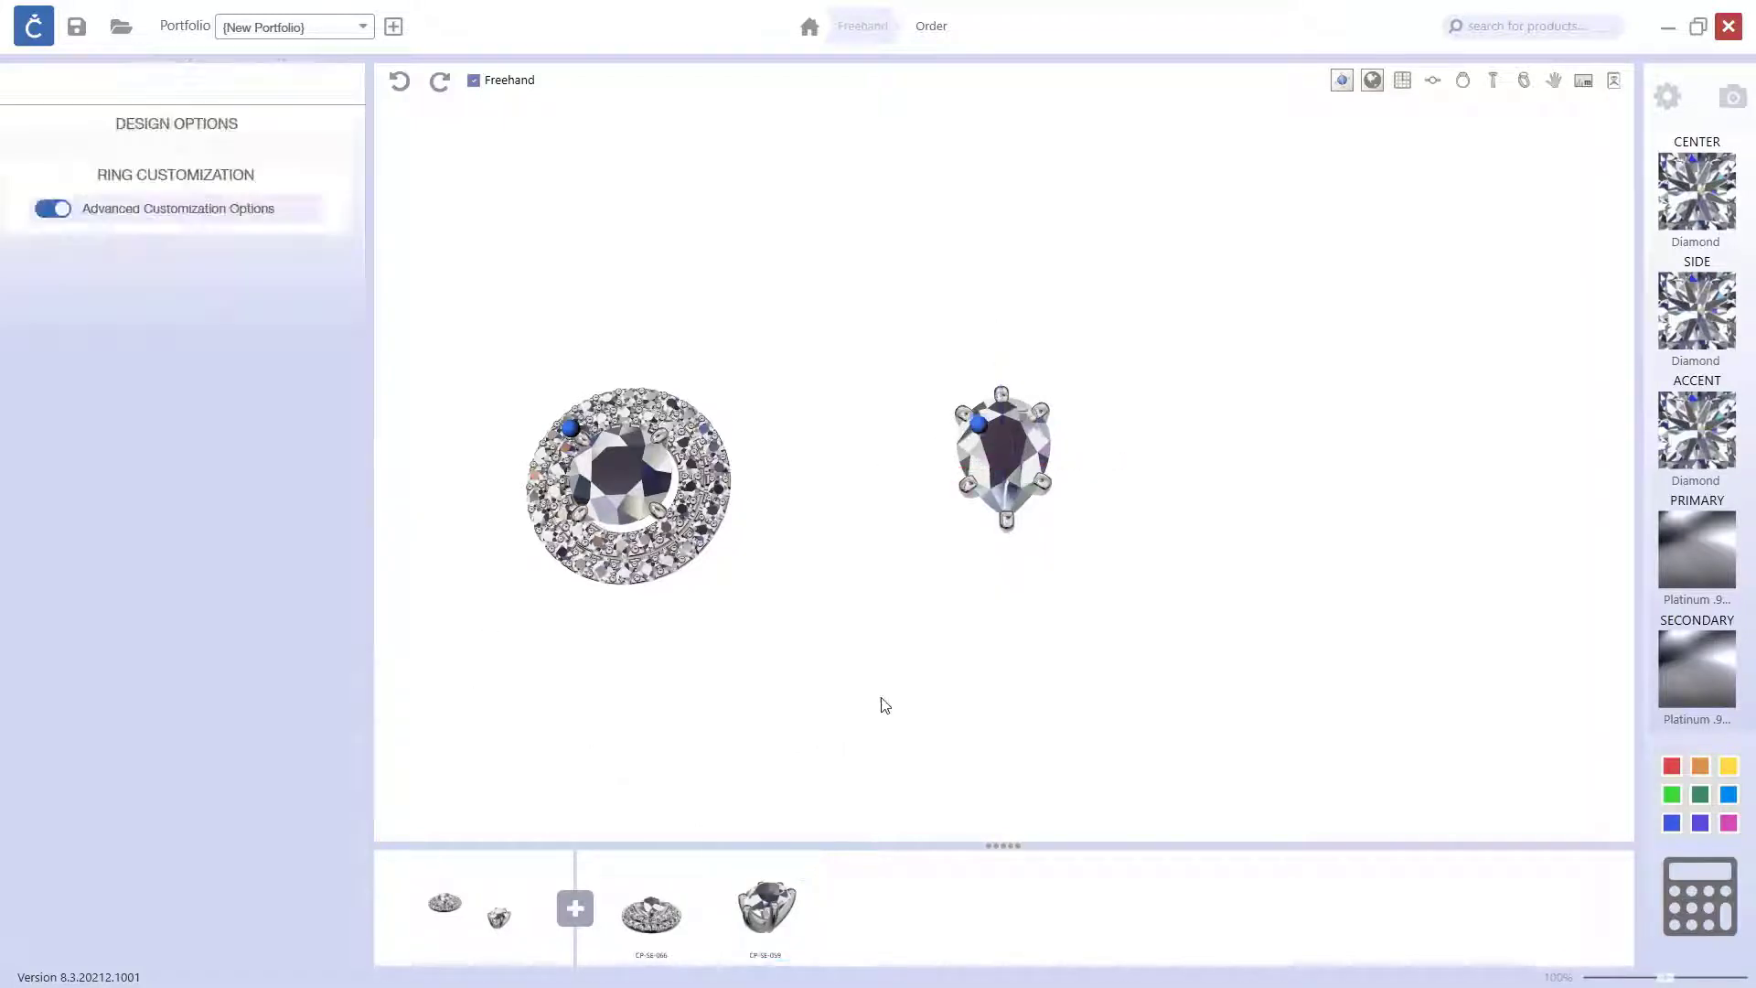
# Step: Add the separate halo CP-SE-006 from the Settings parts around the pear-shaped single stone setting
pyautogui.click(575, 909)
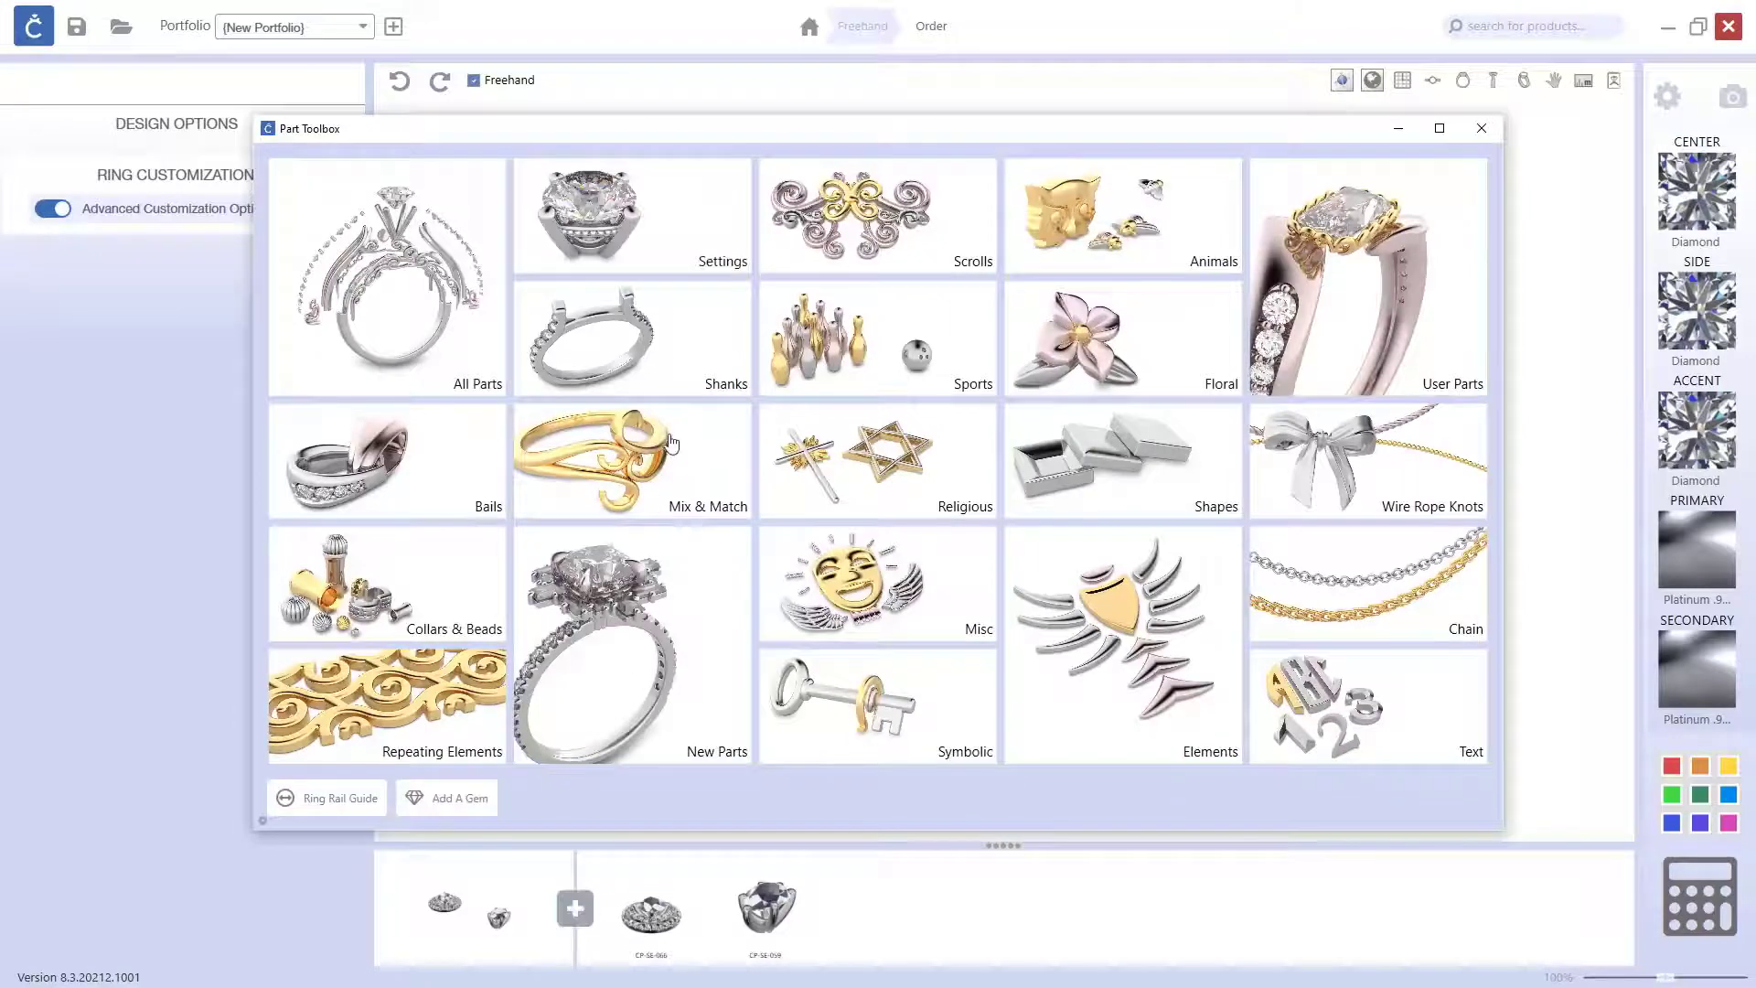
pyautogui.click(640, 235)
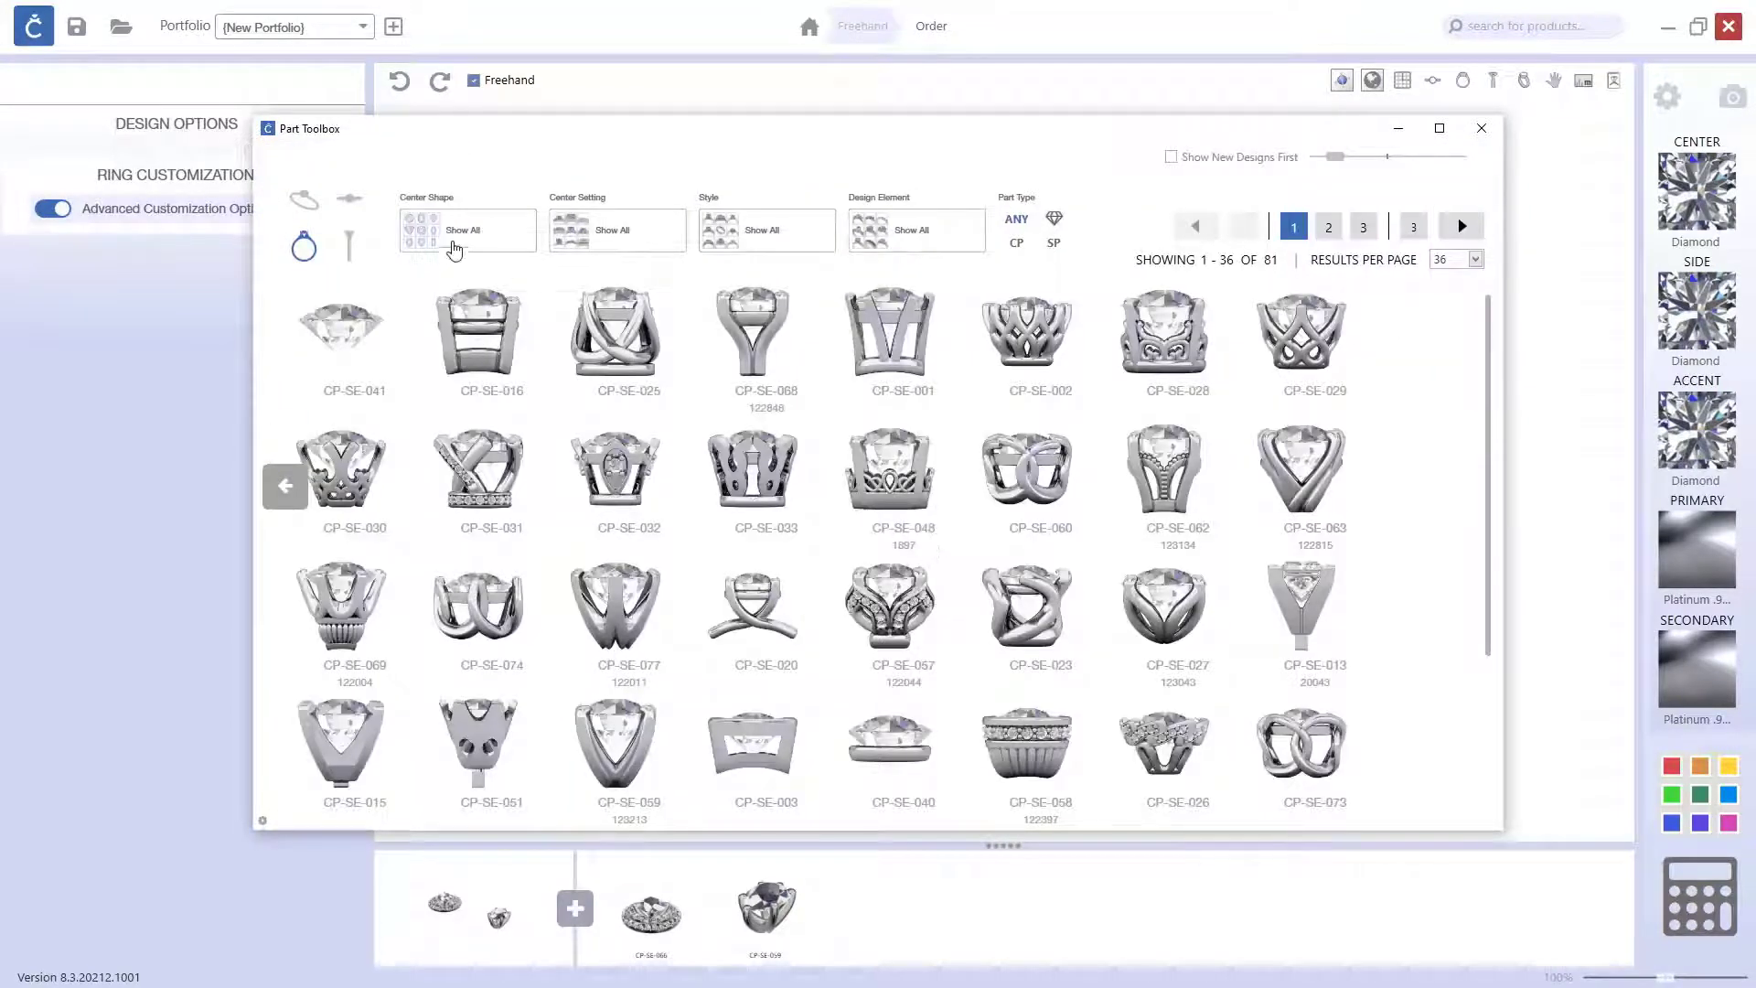
pyautogui.click(304, 199)
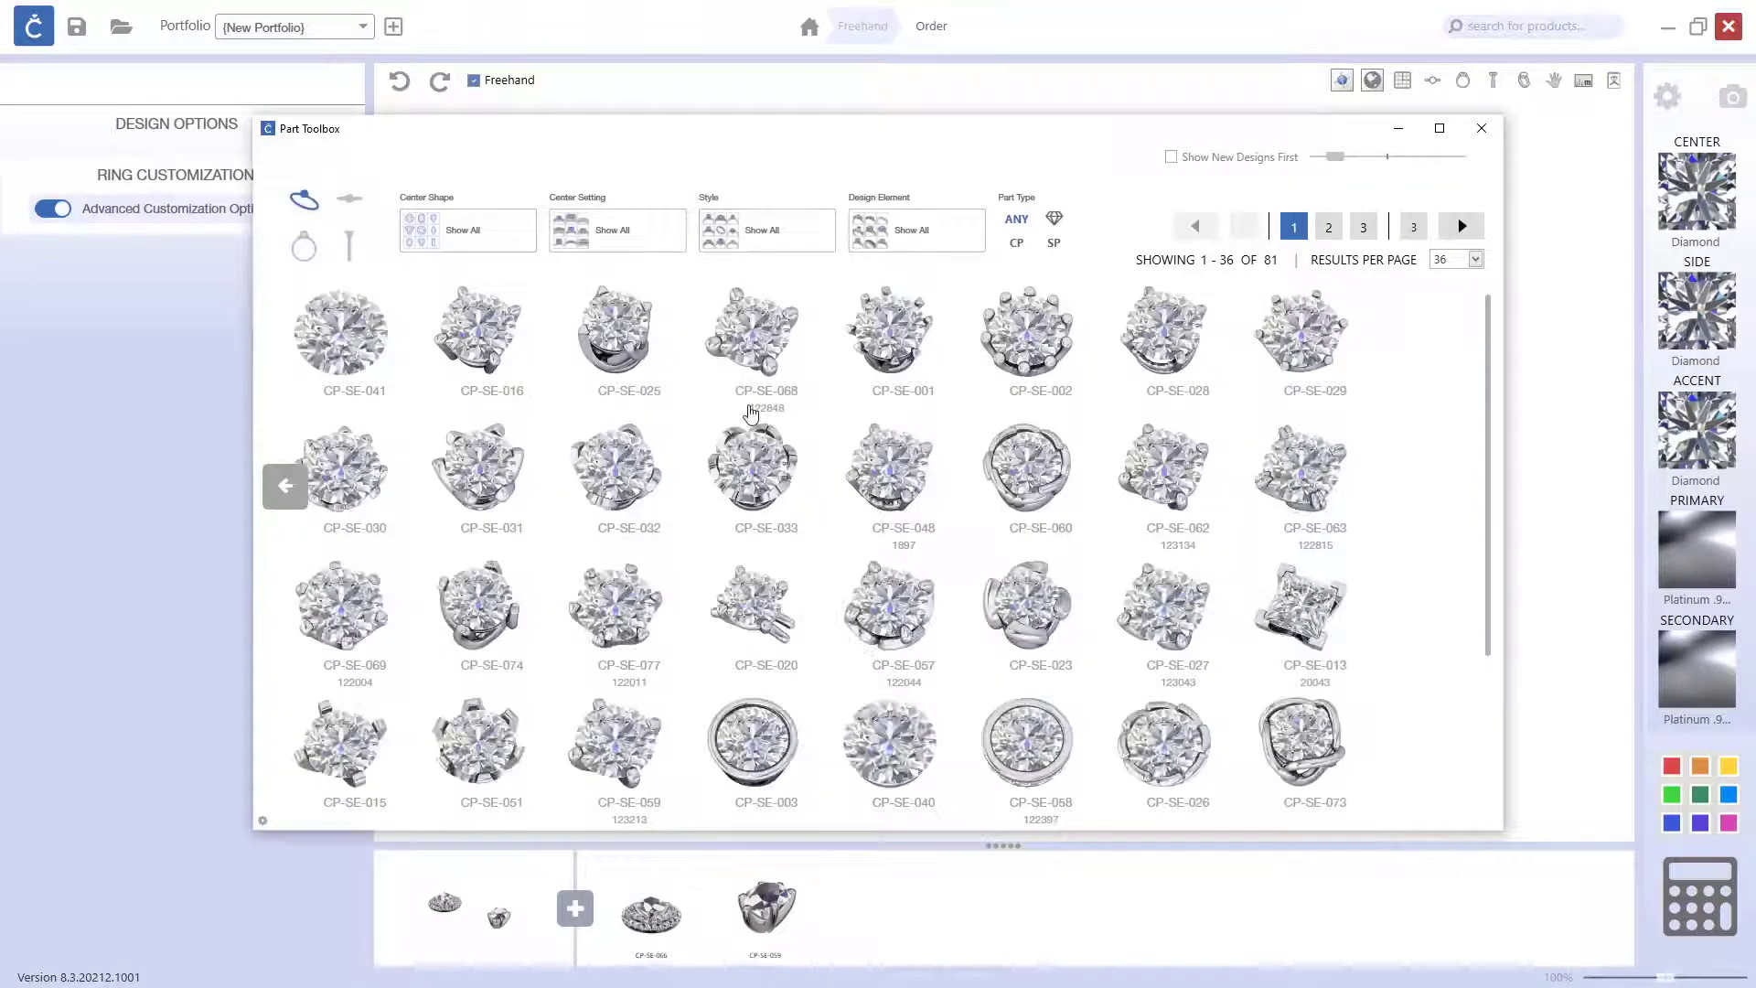
pyautogui.scroll(-2, 1259, 314)
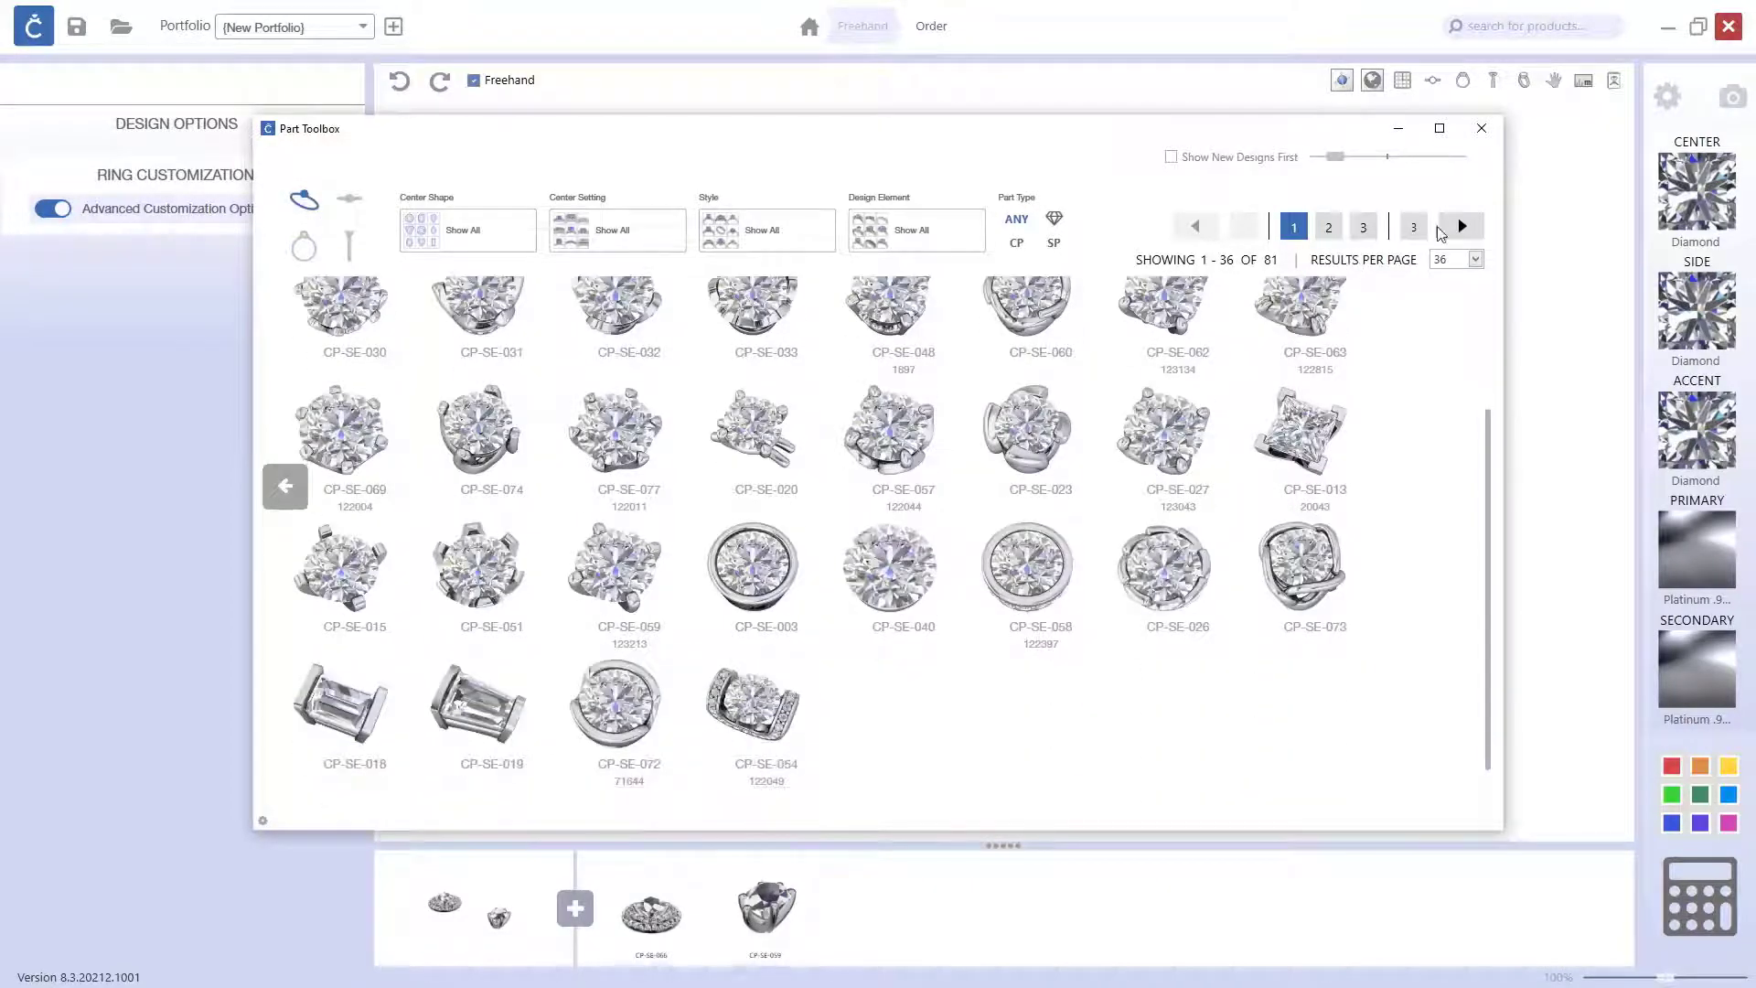
pyautogui.click(1461, 226)
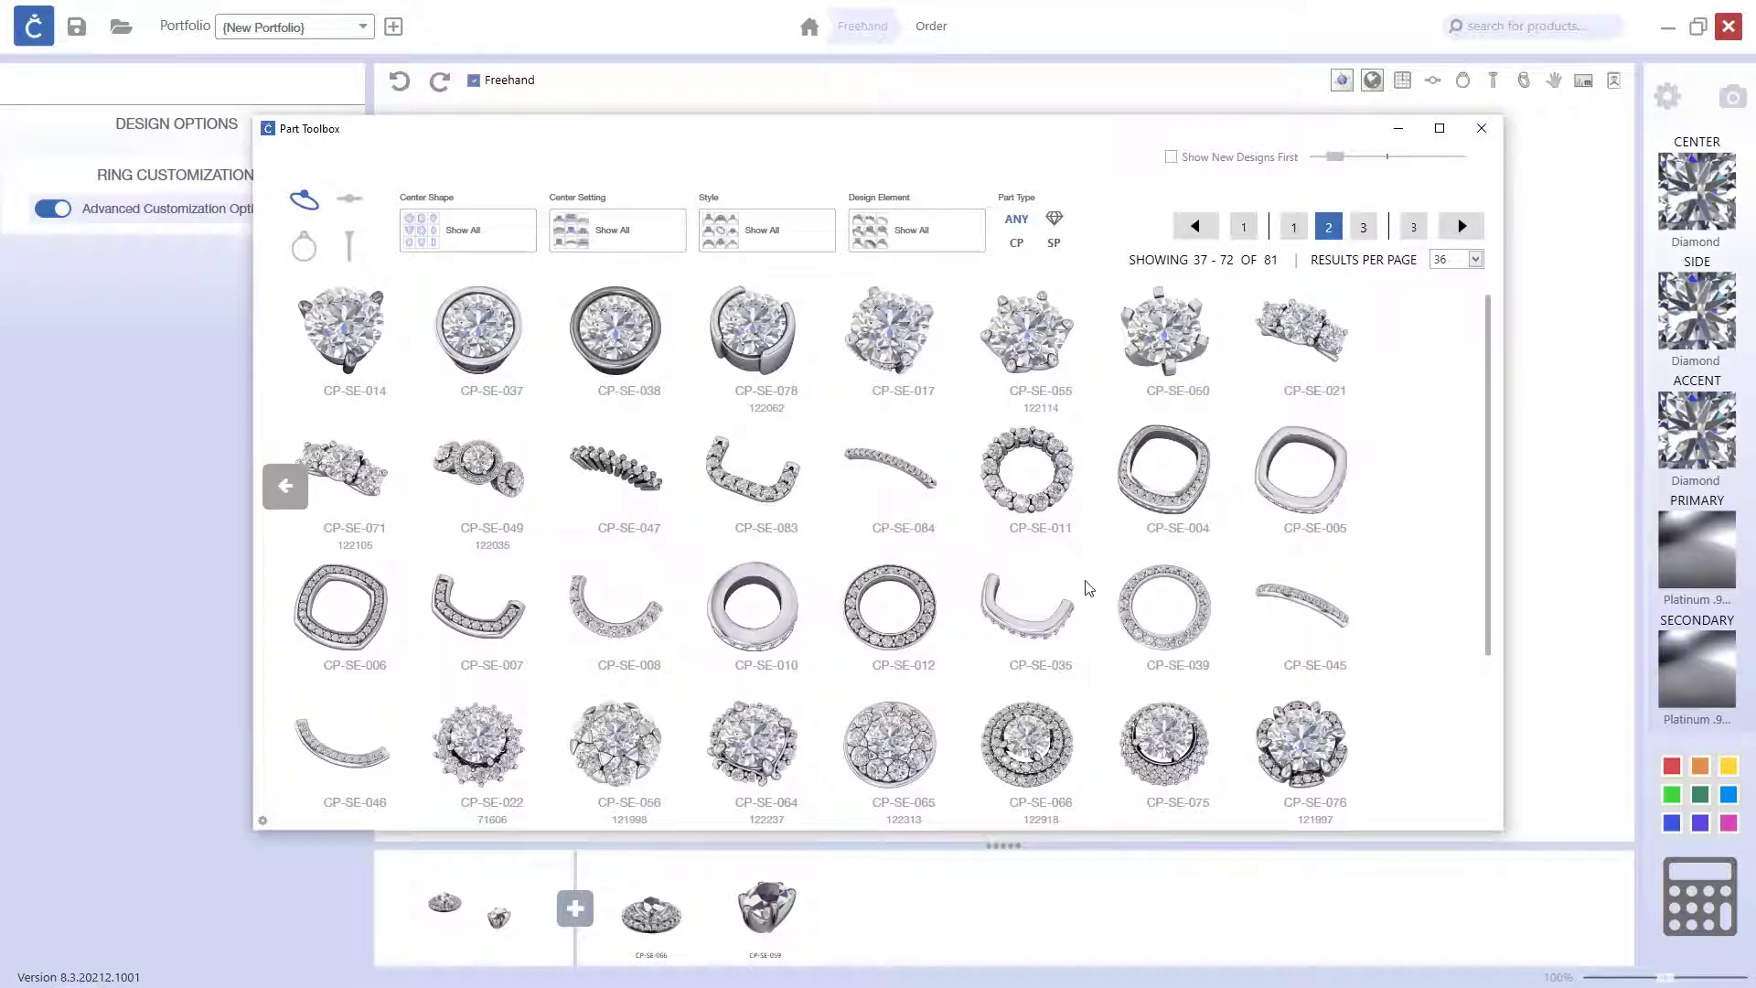
pyautogui.scroll(-1, 1088, 587)
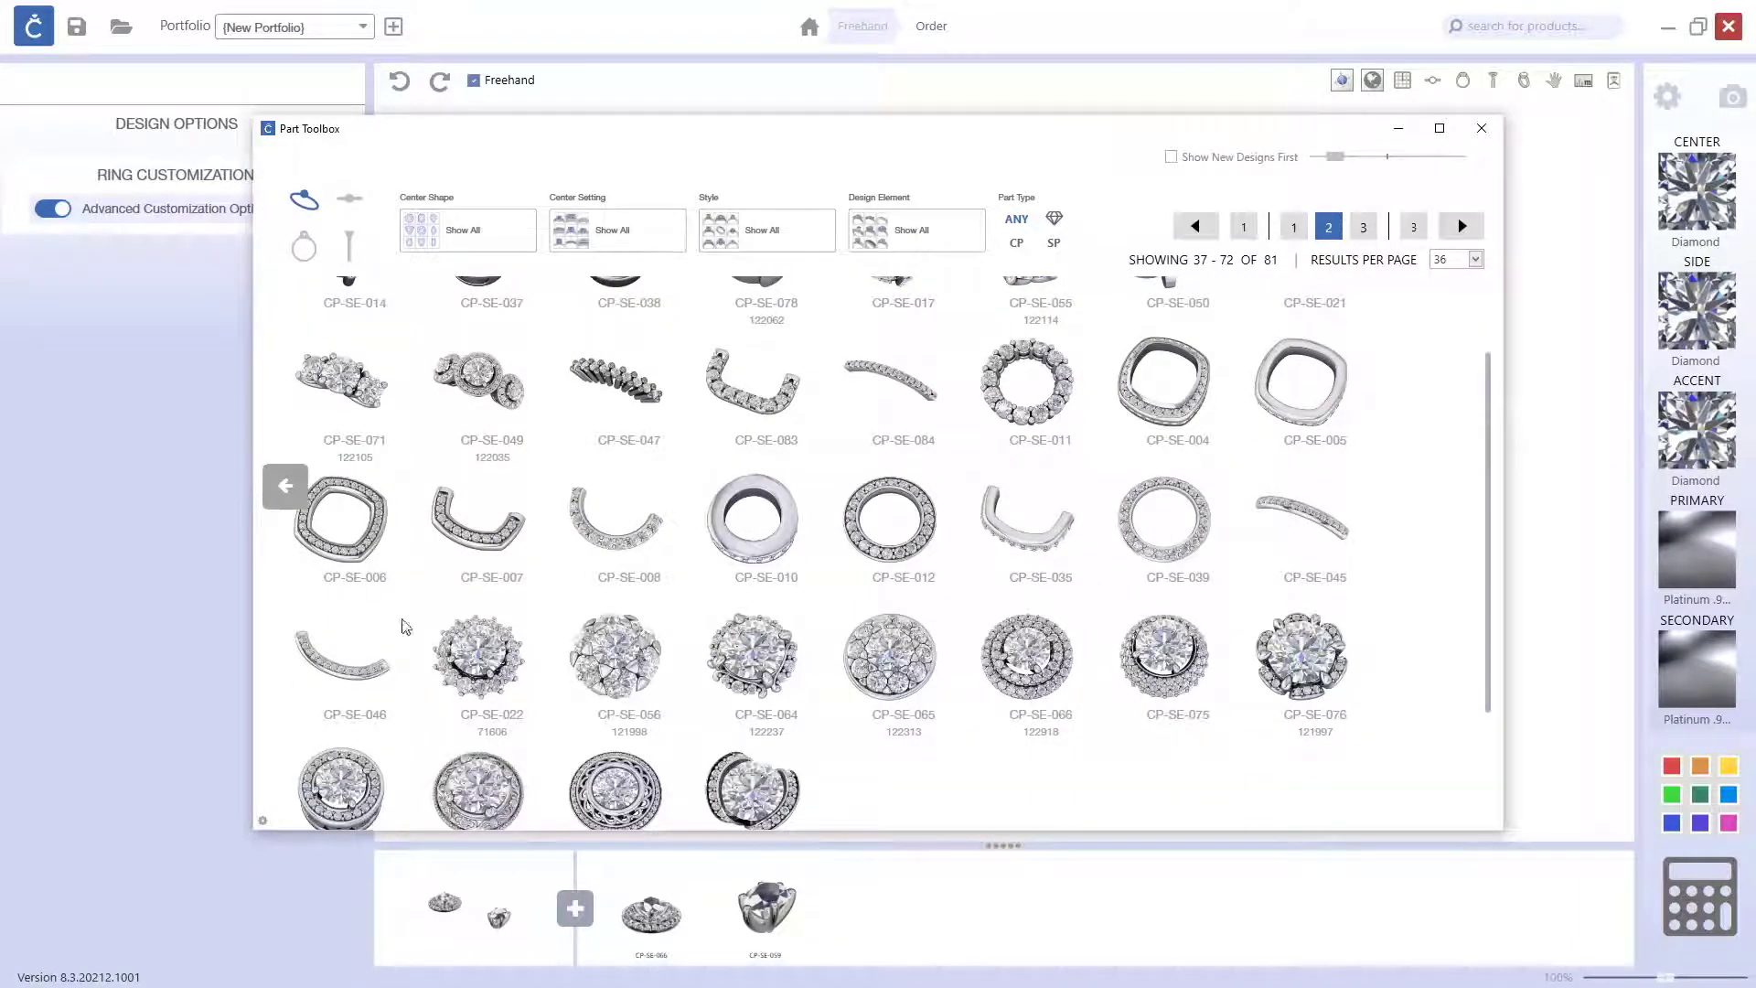
pyautogui.click(369, 551)
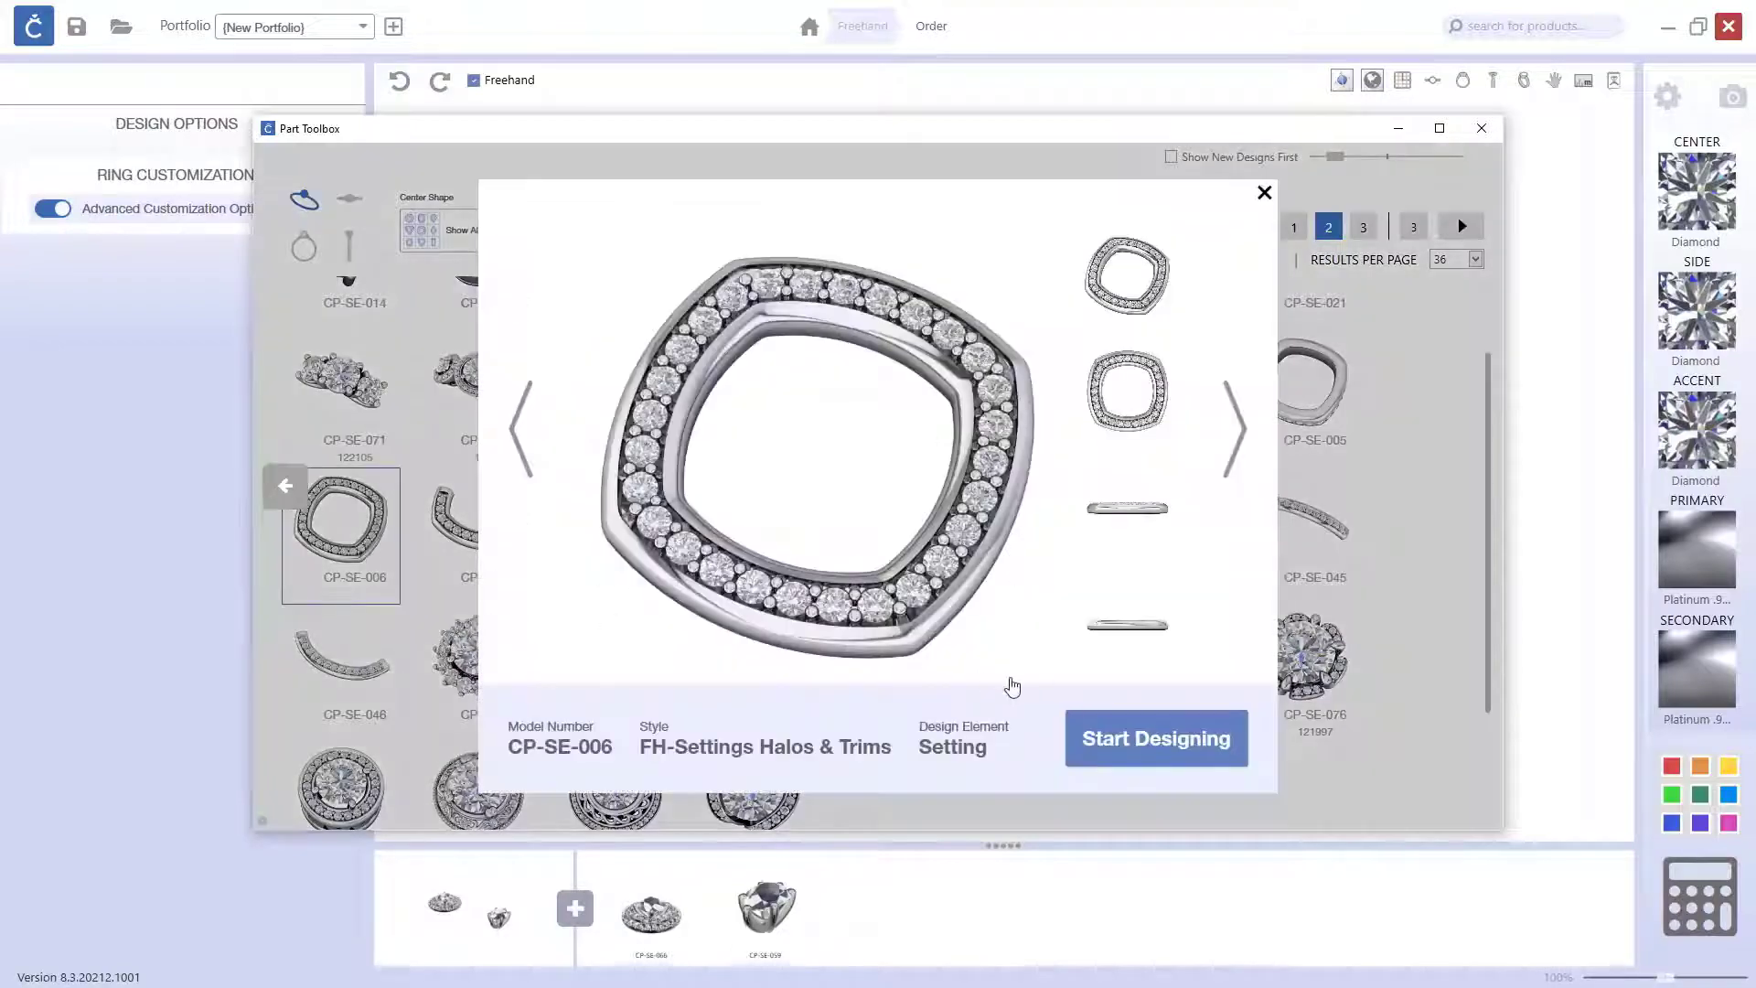
pyautogui.click(1166, 737)
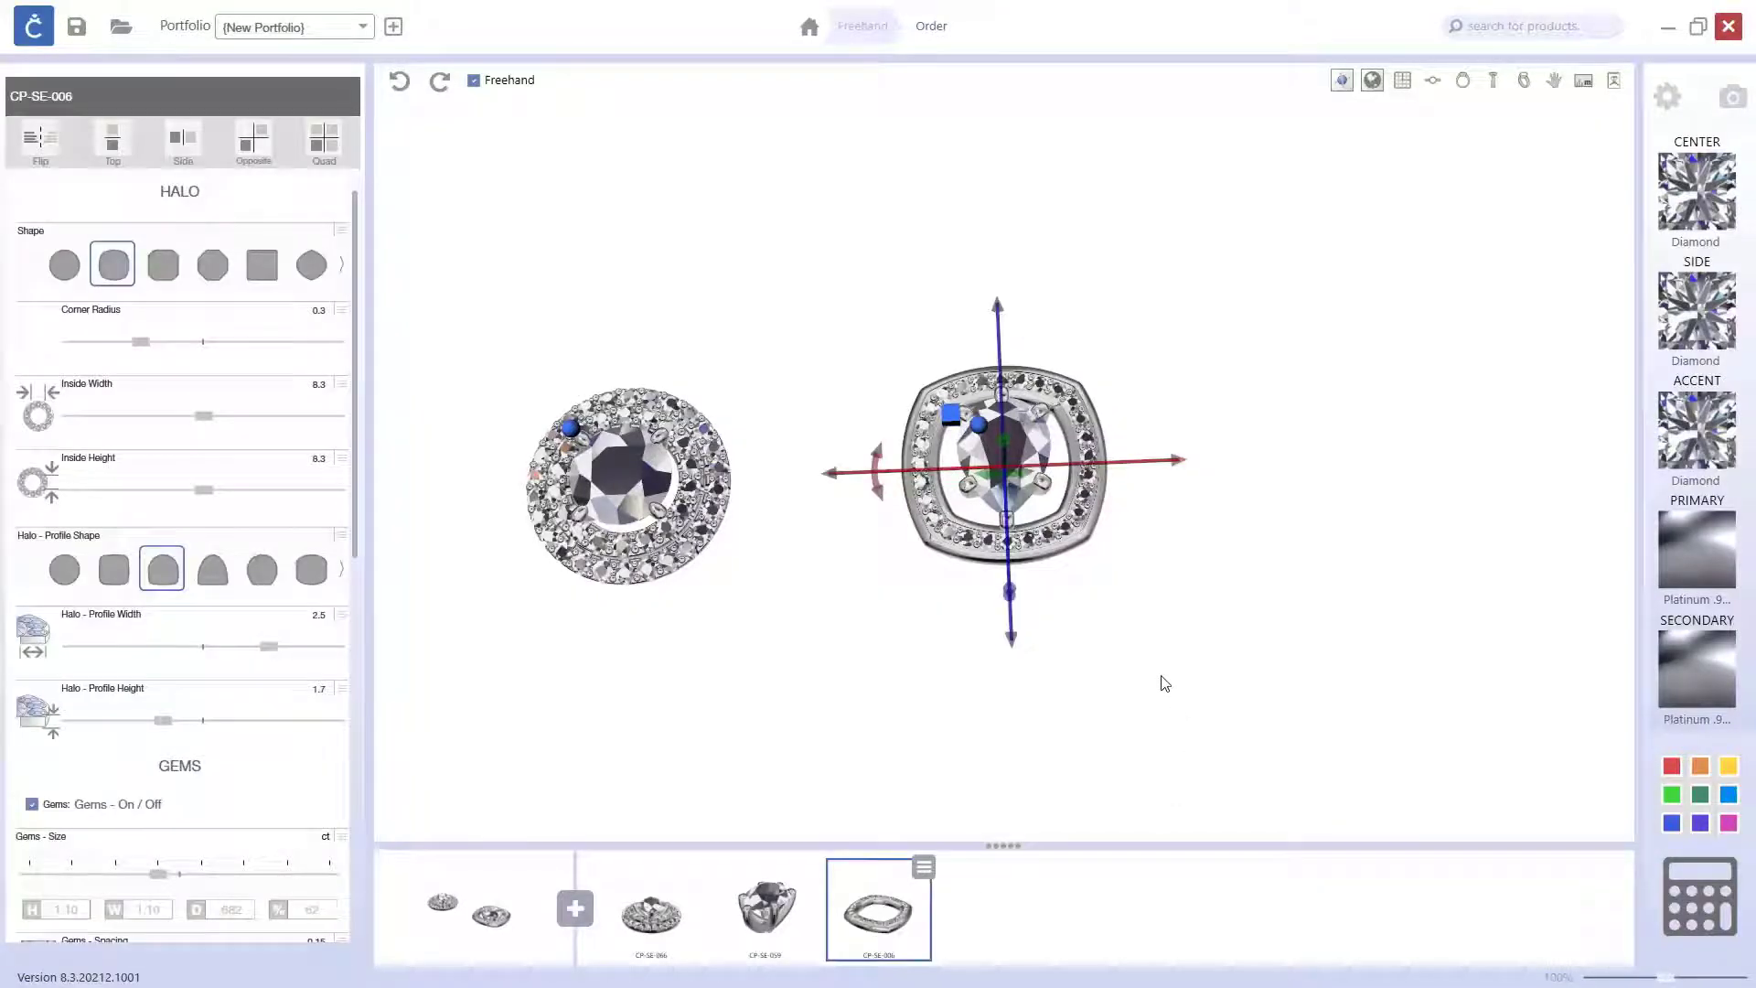
# Step: Change the halo's shape to pear and reduce its inside width to 5.9
pyautogui.moveTo(1161, 533)
pyautogui.mouseDown()
pyautogui.moveTo(1145, 611)
pyautogui.moveTo(1153, 534)
pyautogui.mouseUp()
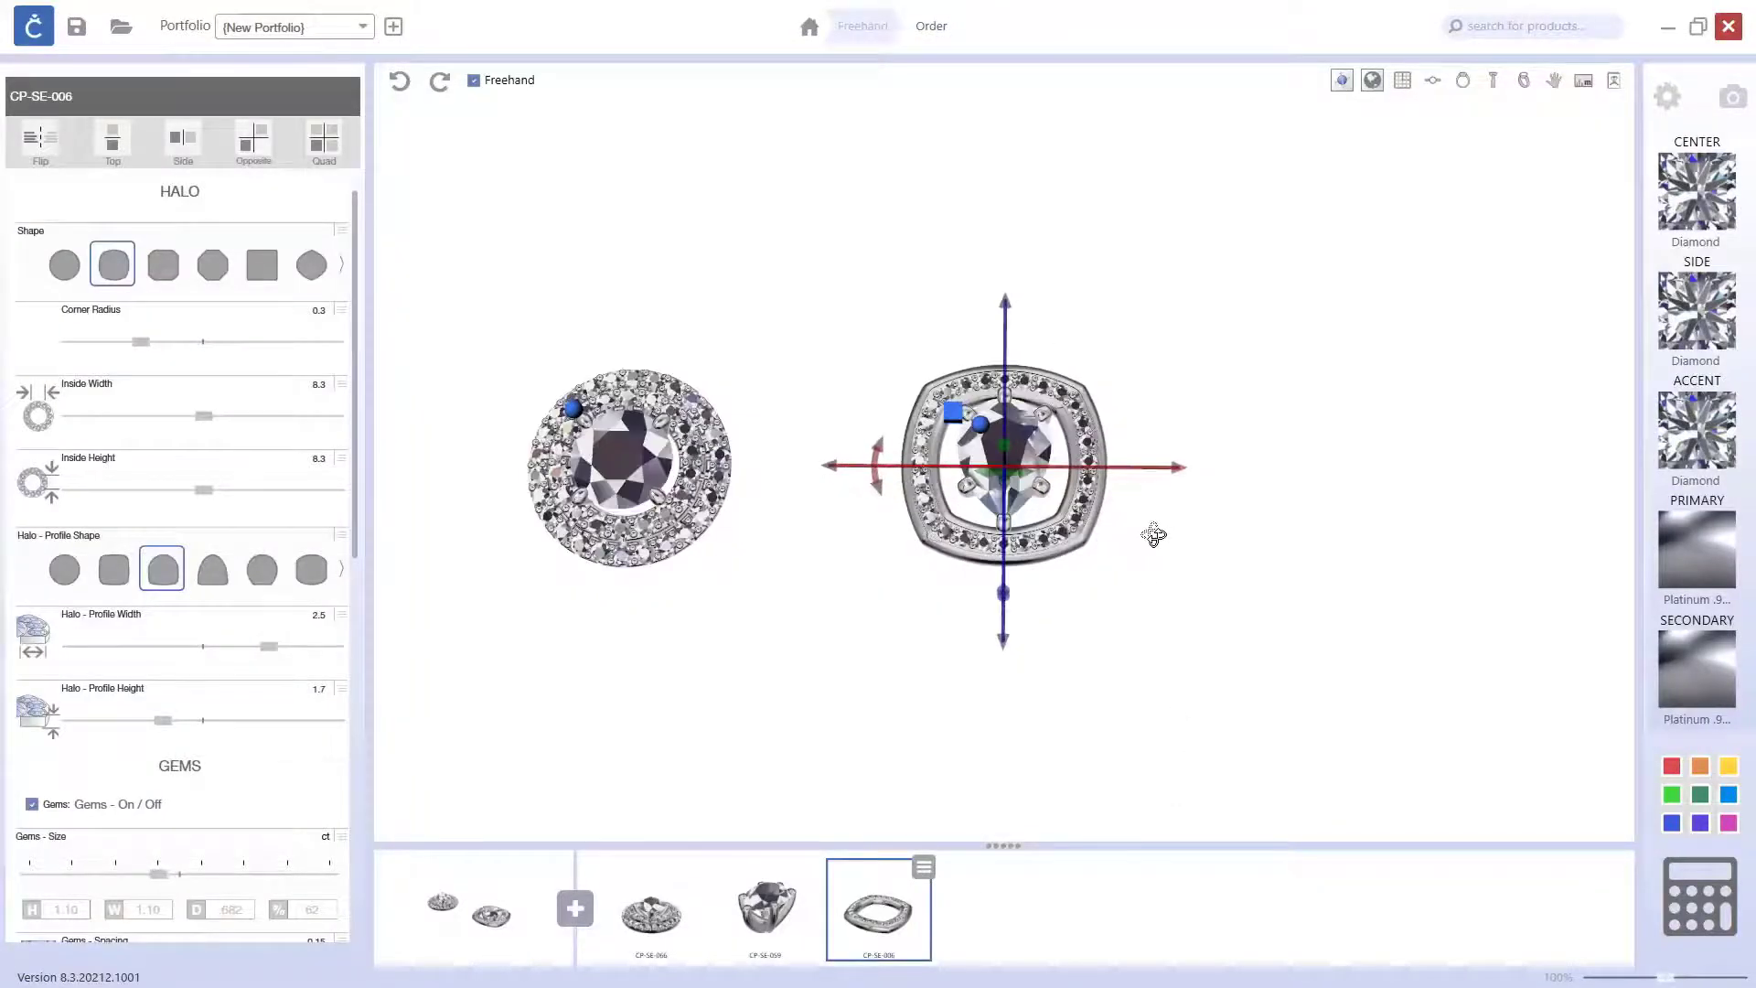
pyautogui.moveTo(955, 563); pyautogui.dragTo(871, 576)
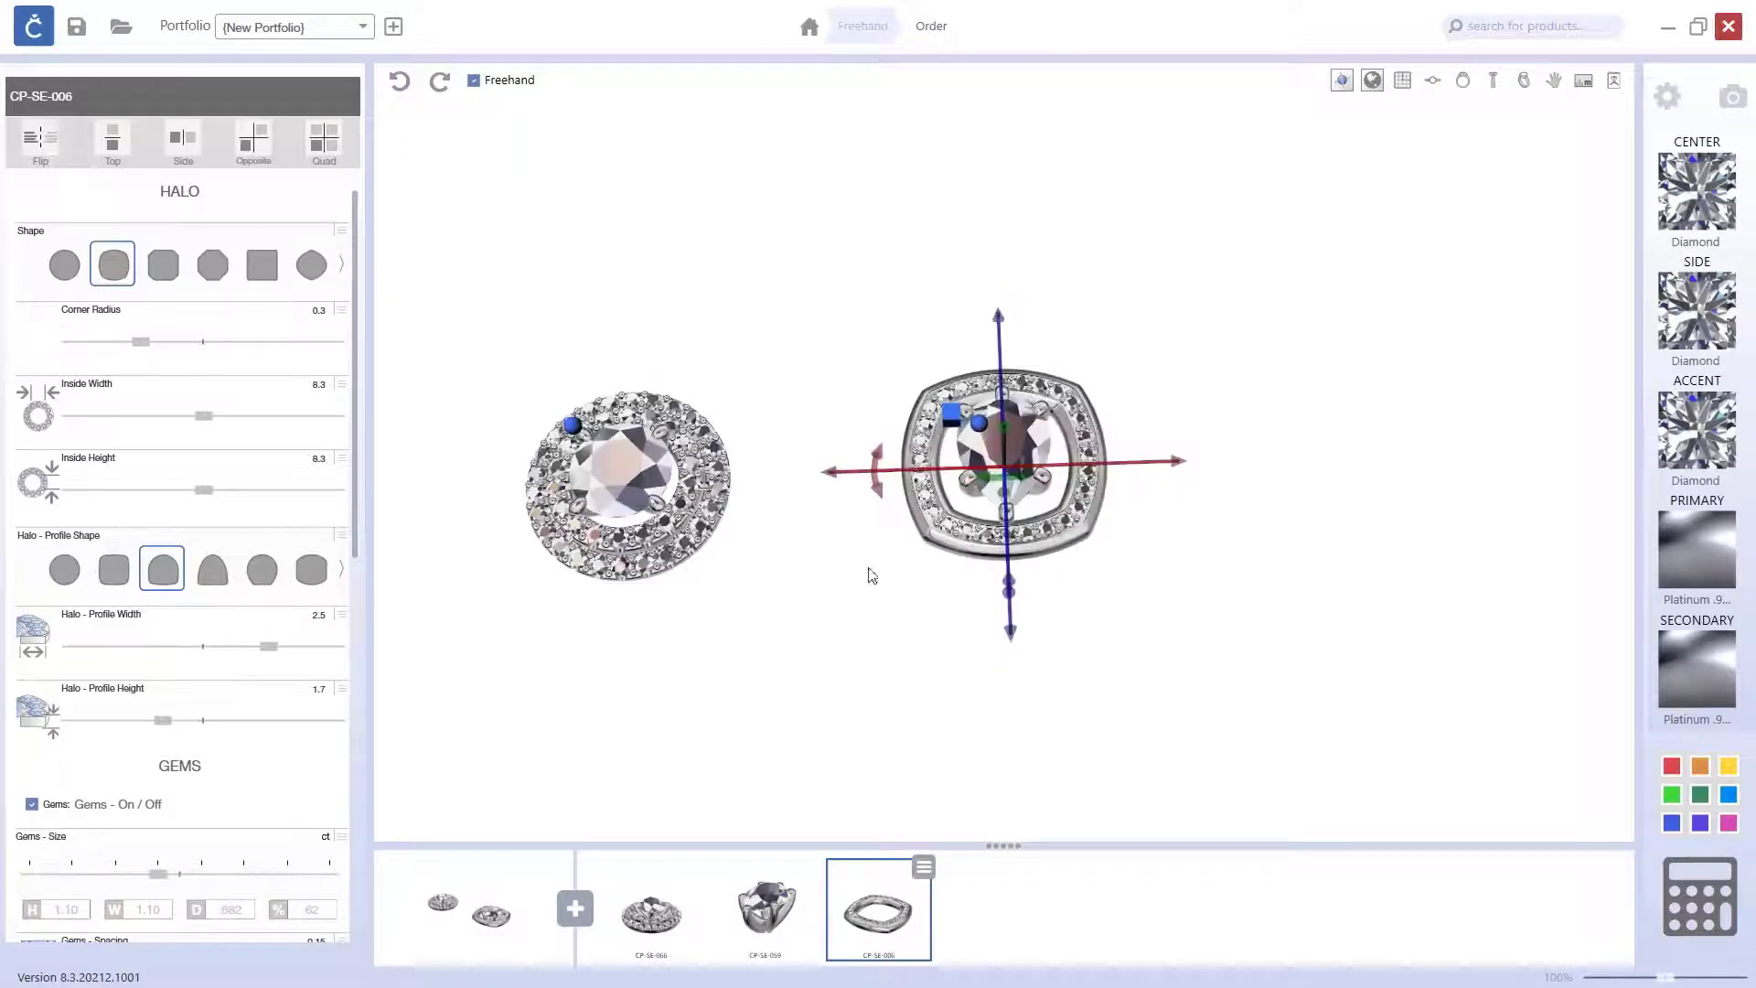
pyautogui.click(340, 274)
pyautogui.click(107, 275)
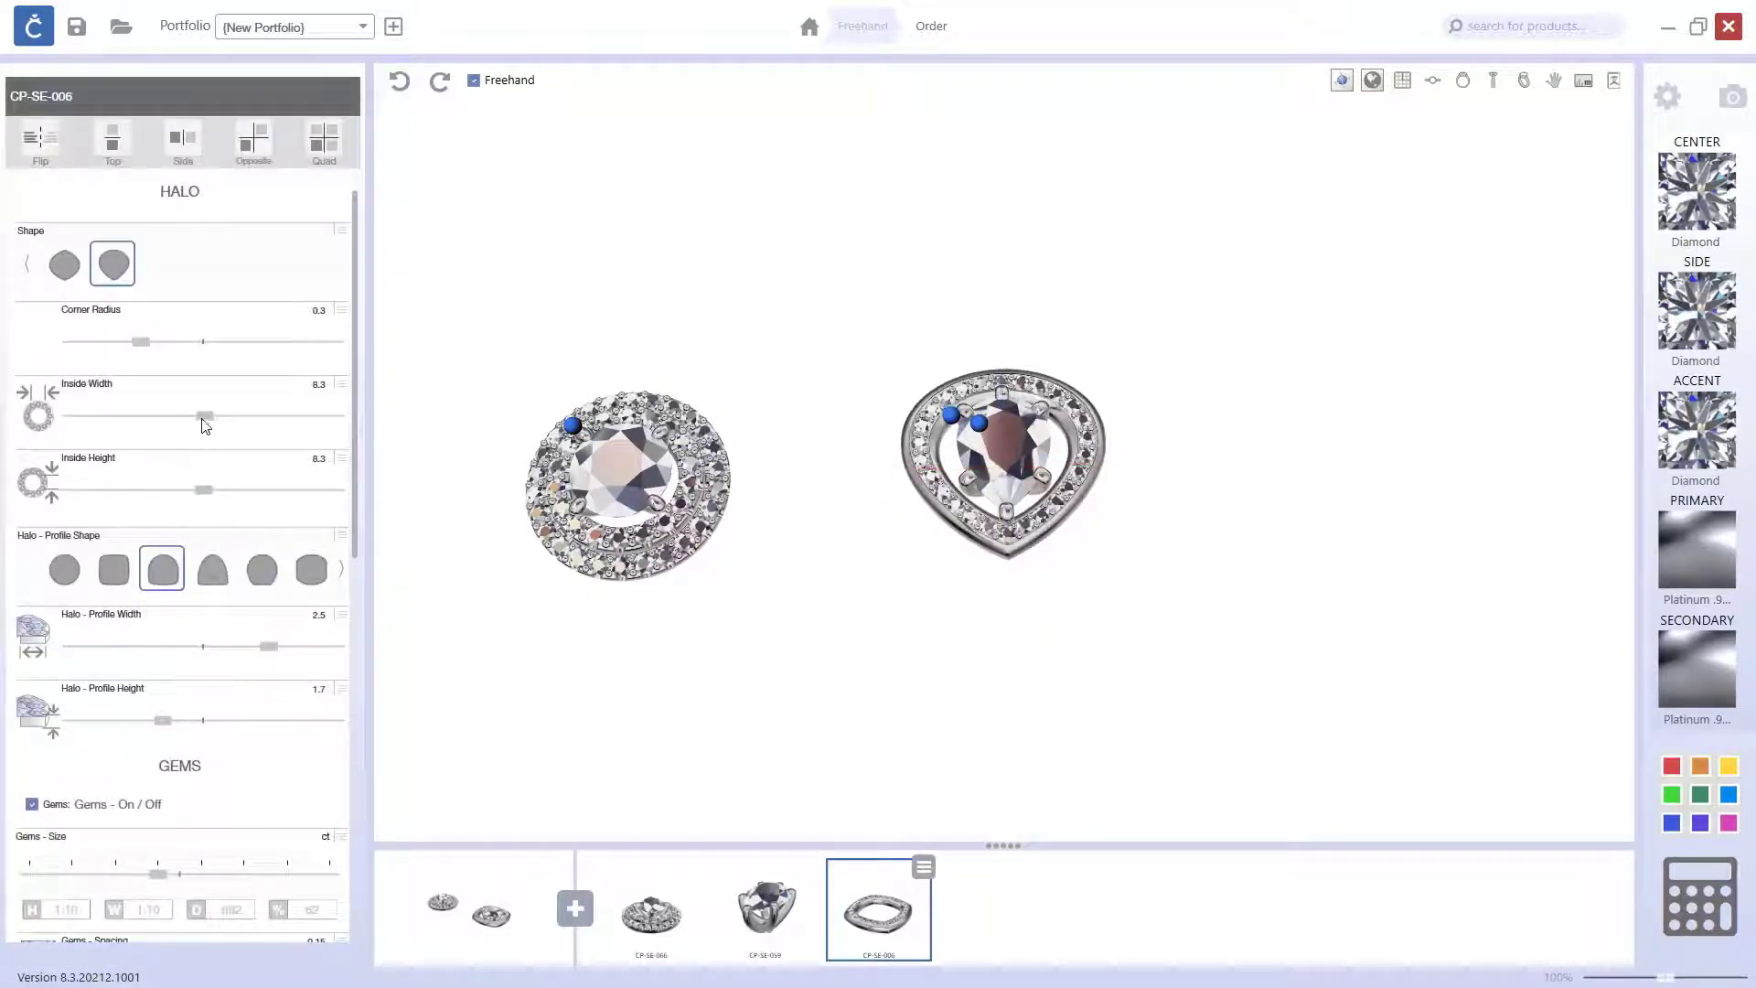
pyautogui.moveTo(203, 416); pyautogui.dragTo(167, 418)
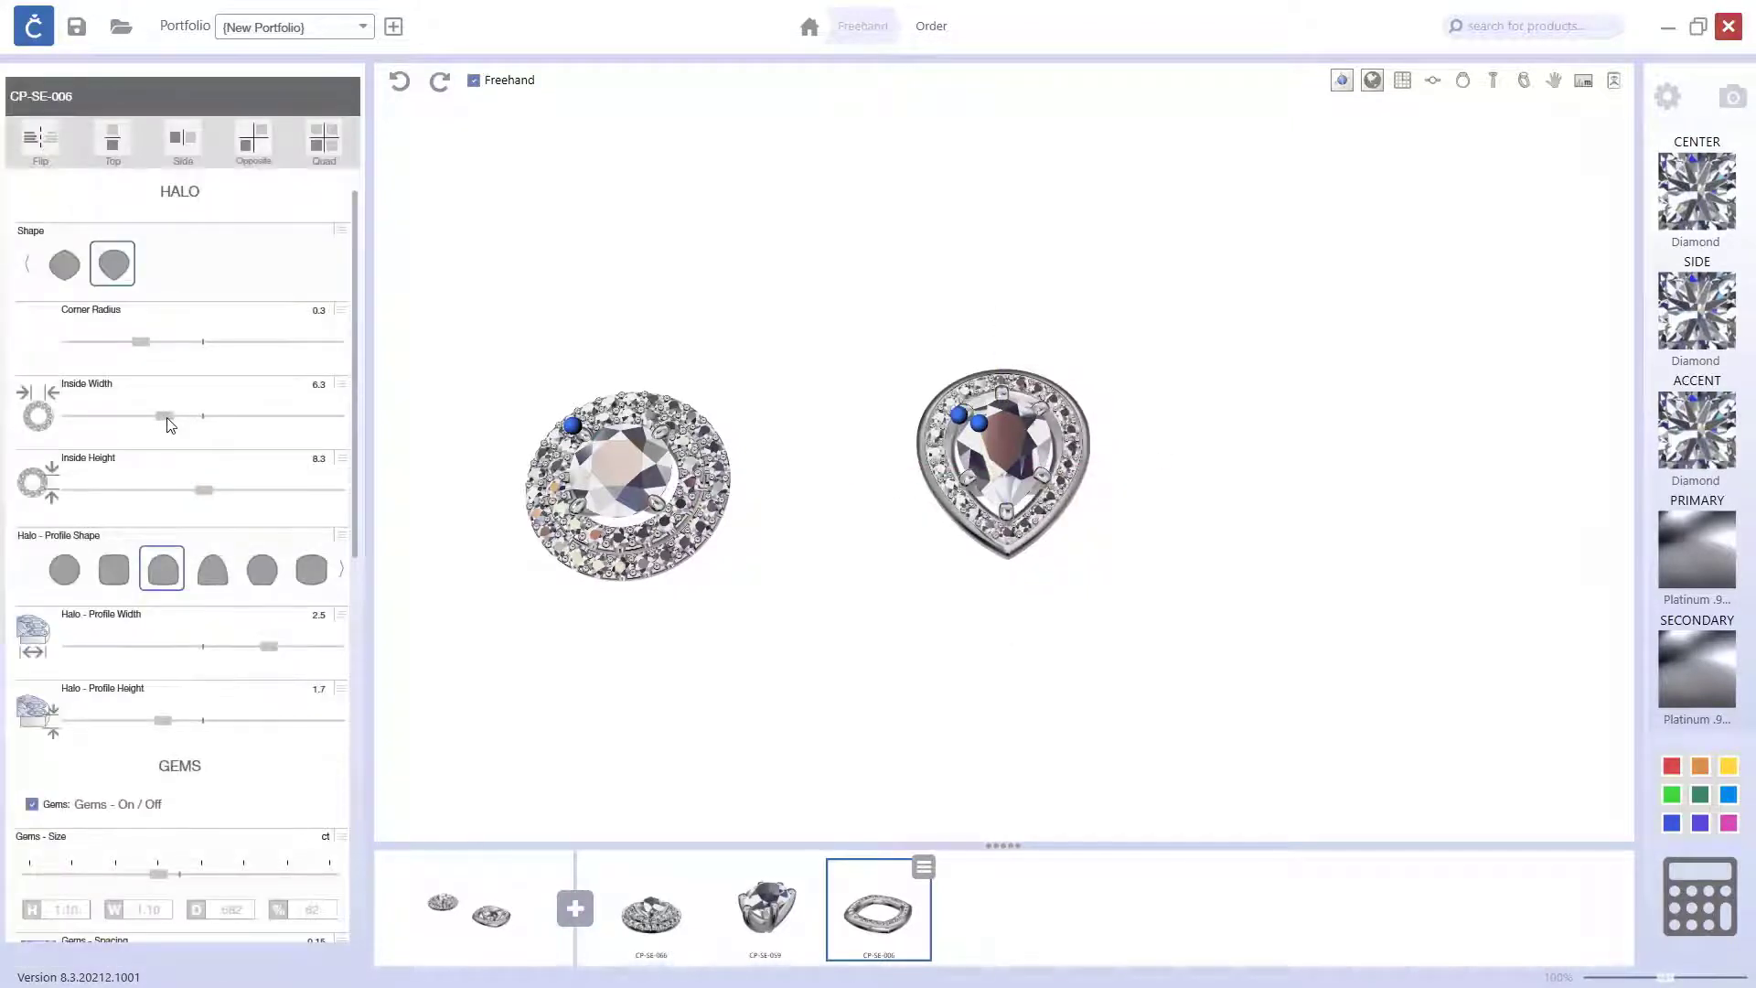
pyautogui.moveTo(167, 419); pyautogui.dragTo(160, 419)
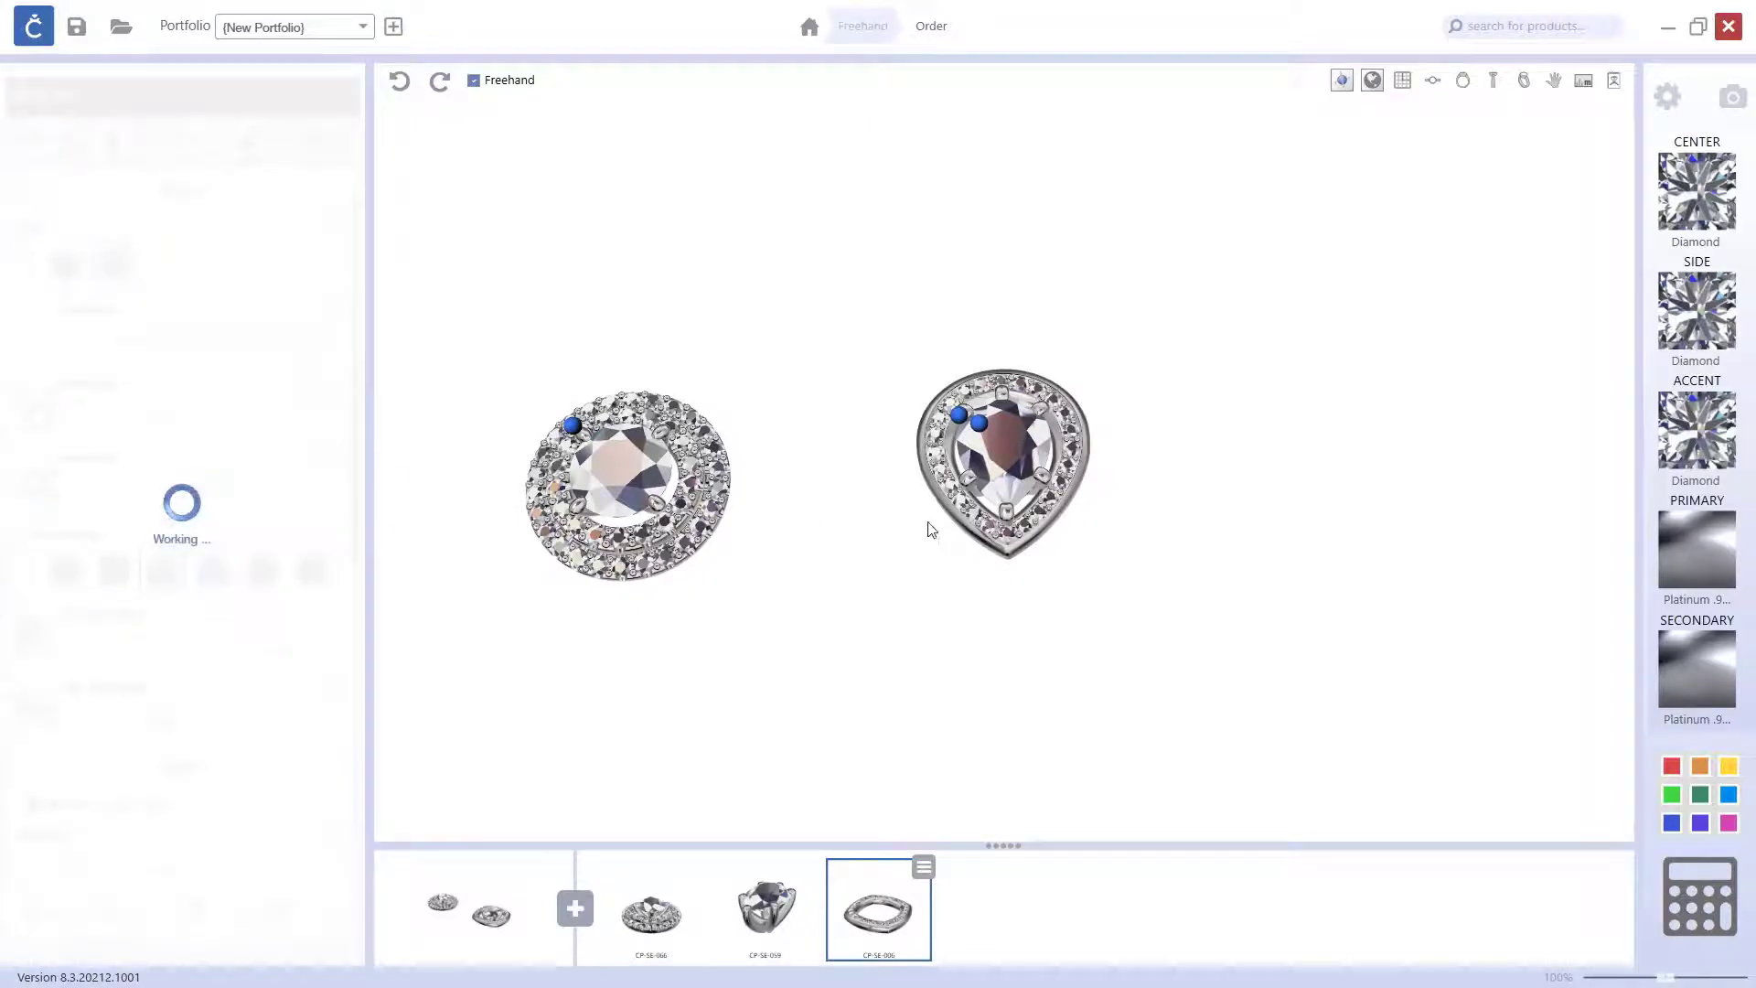
# Step: Lower the pear halo slightly along the vertical axis so it sits further beneath the center gem
pyautogui.moveTo(928, 524); pyautogui.dragTo(938, 365, button='right')
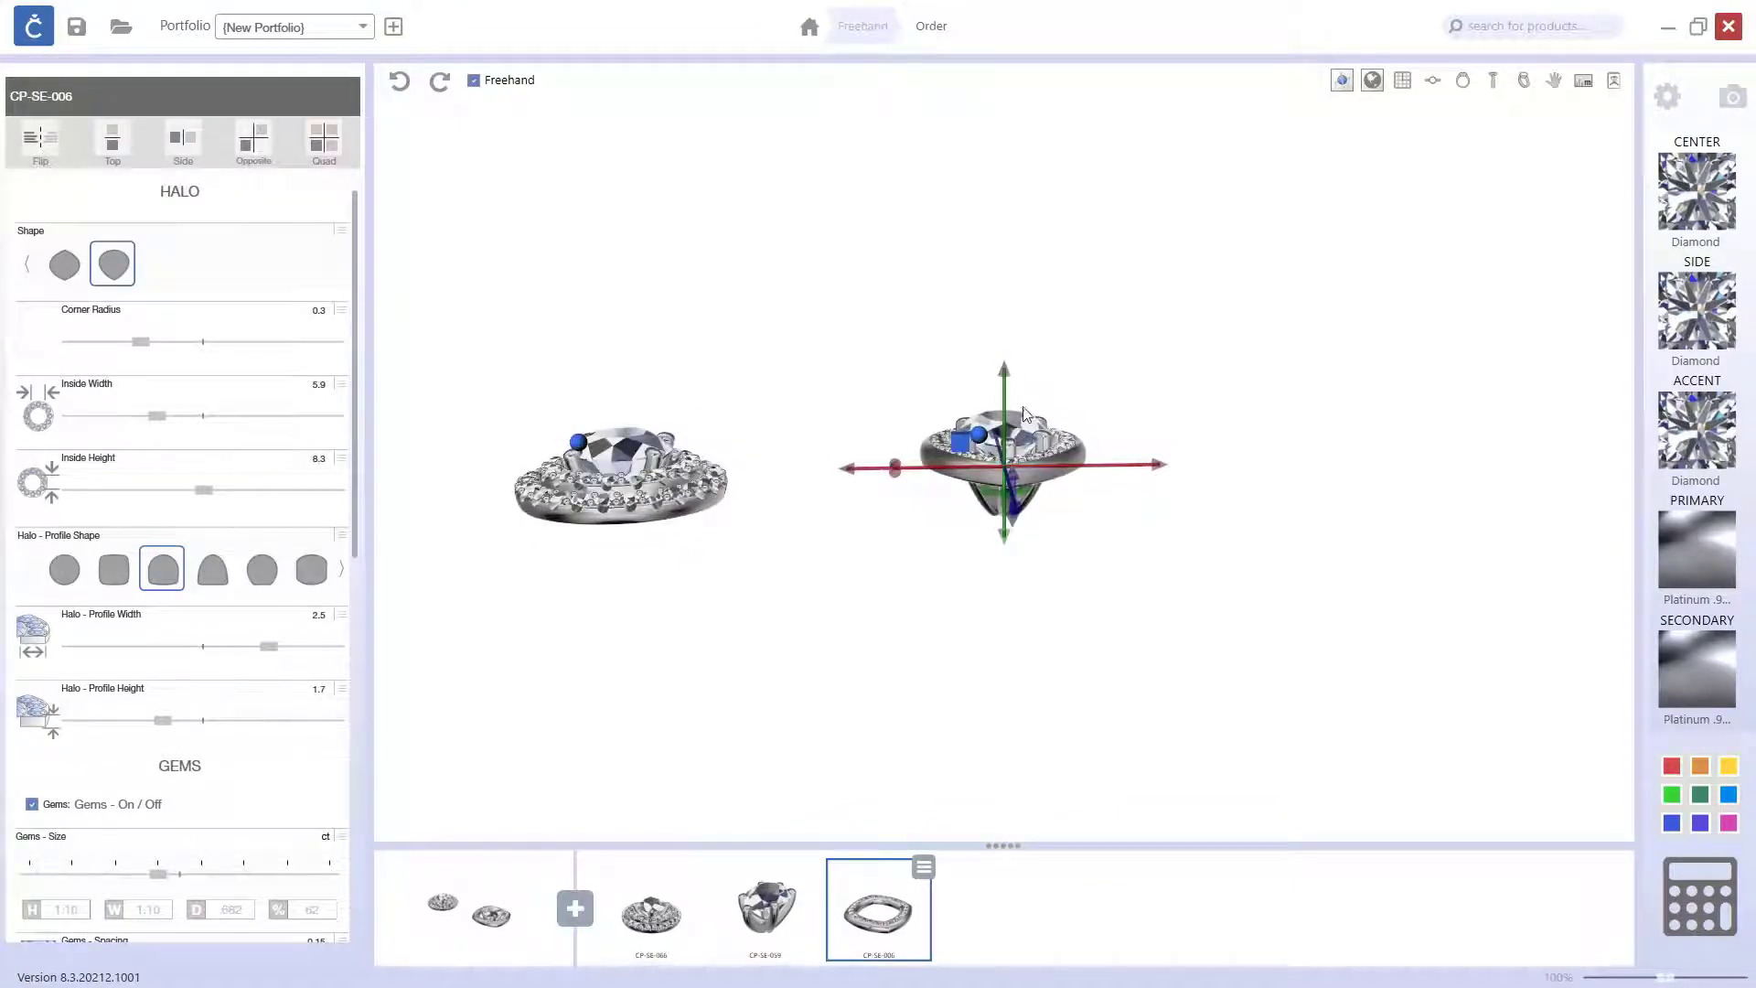
pyautogui.moveTo(1005, 385); pyautogui.dragTo(1004, 395)
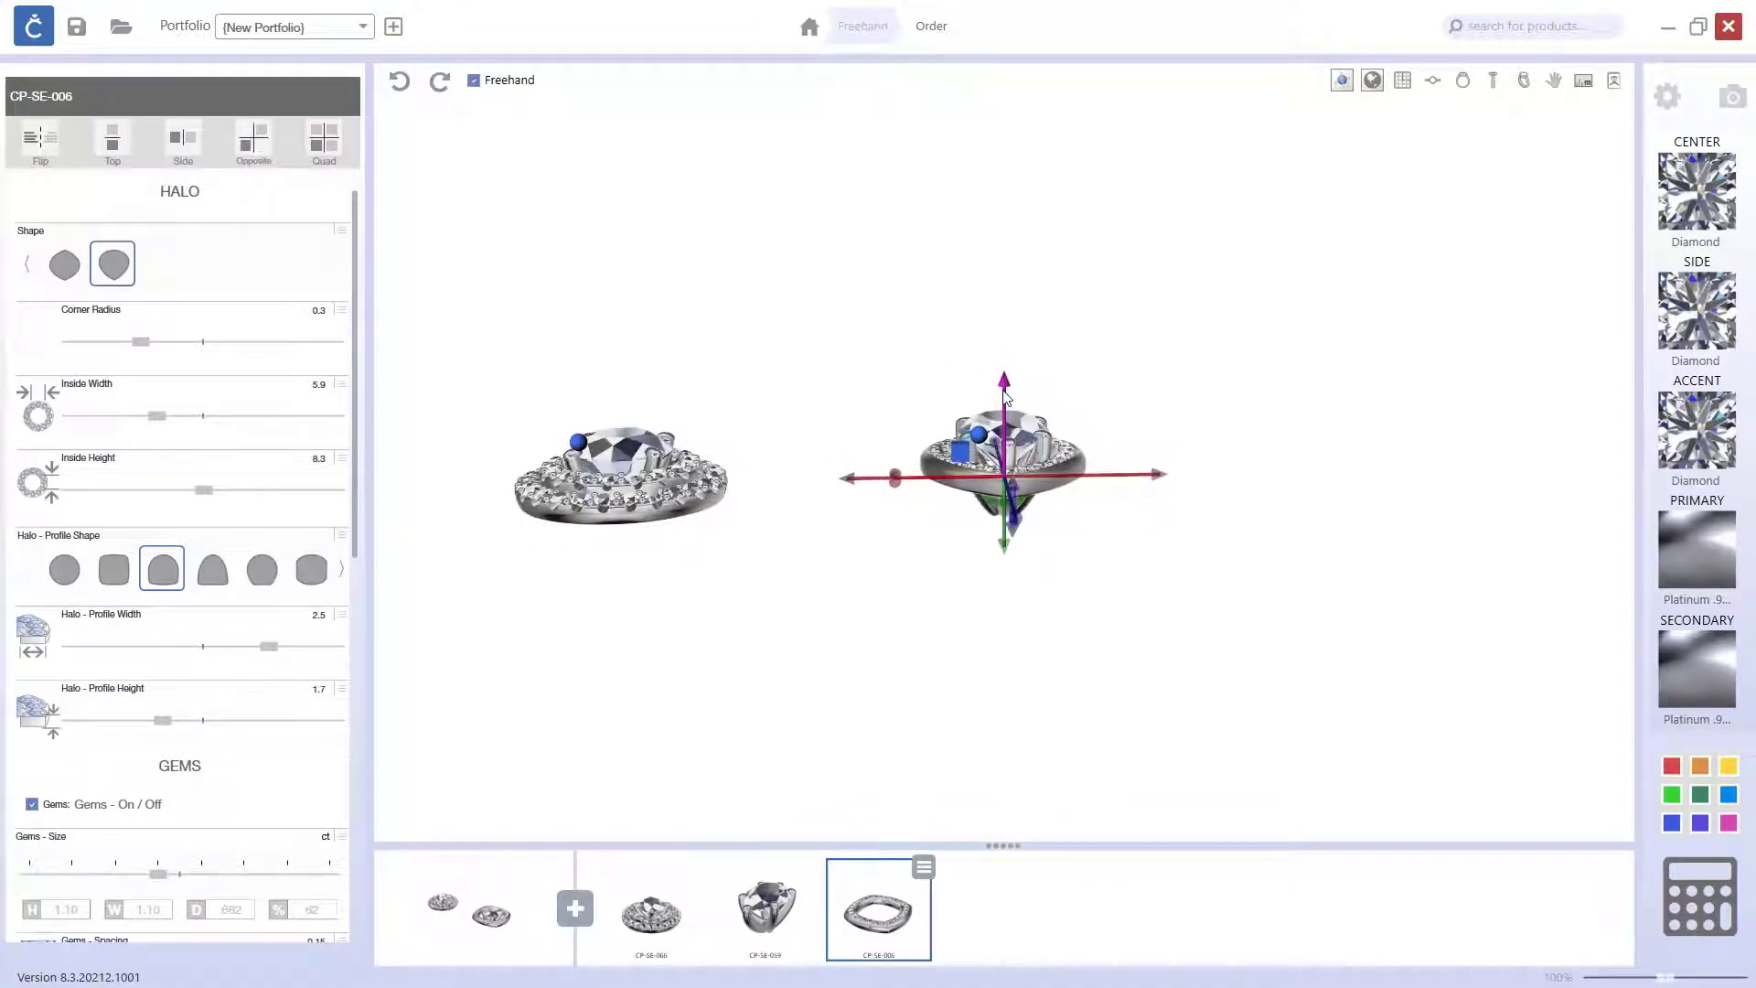
pyautogui.moveTo(998, 407); pyautogui.dragTo(1060, 654, button='right')
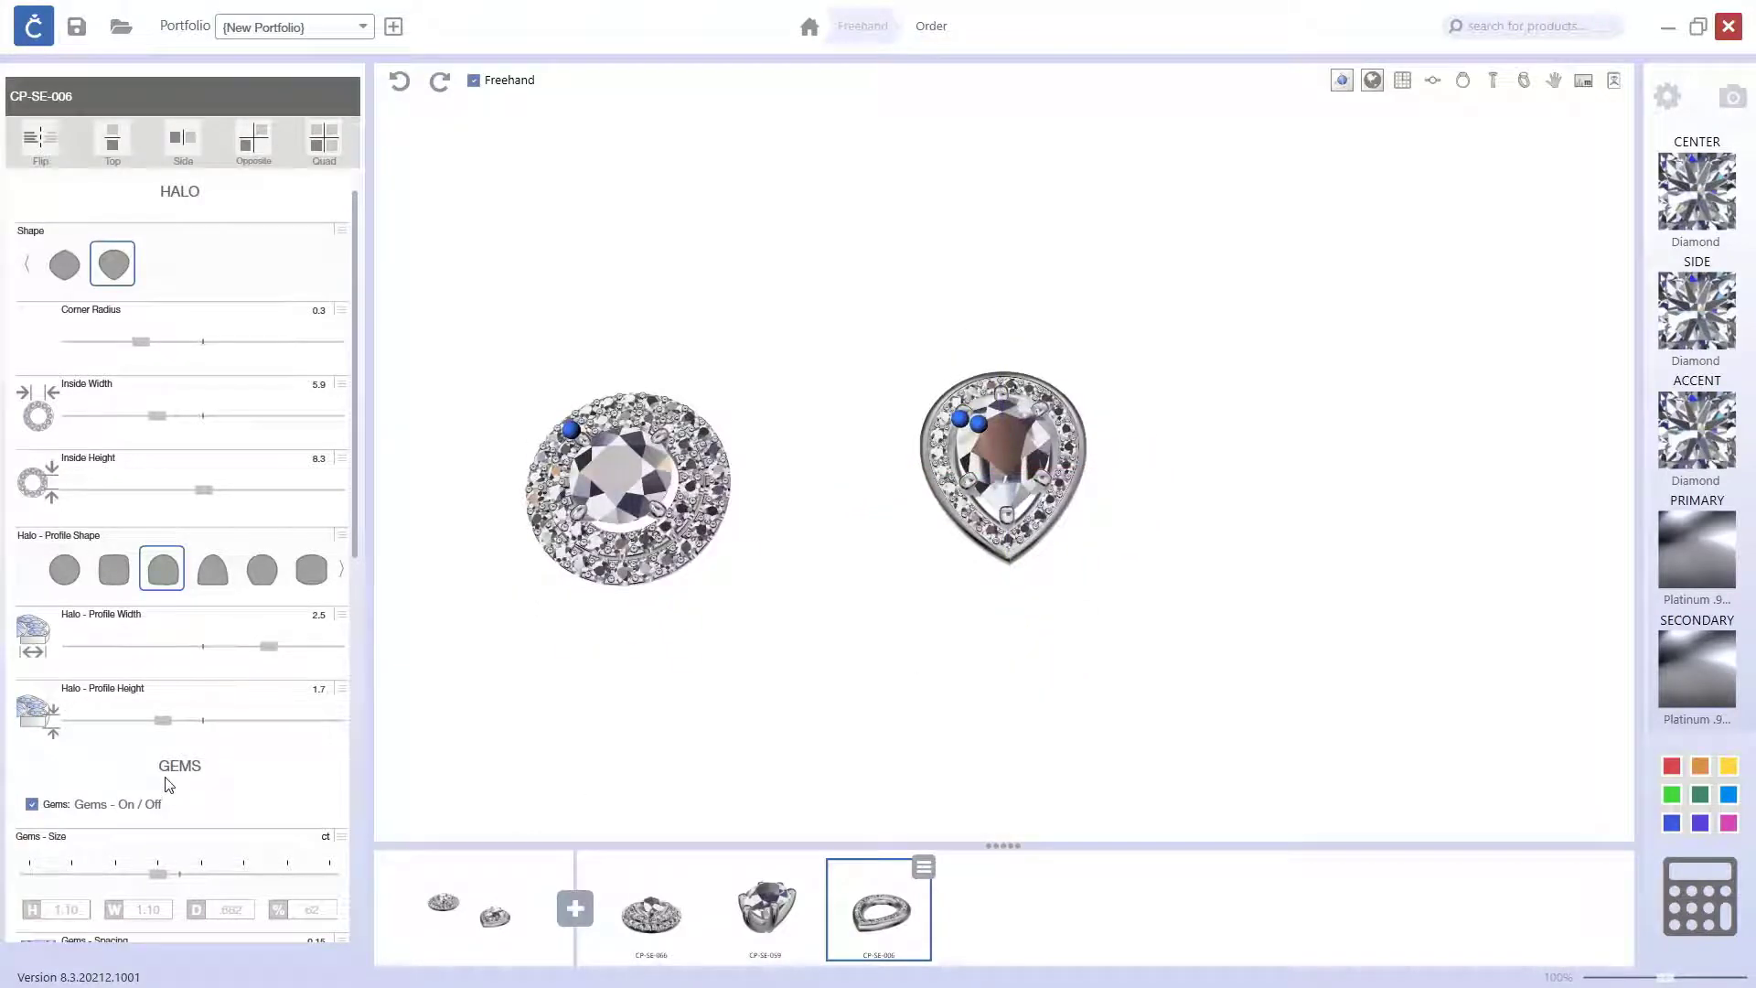
pyautogui.scroll(-1, 168, 784)
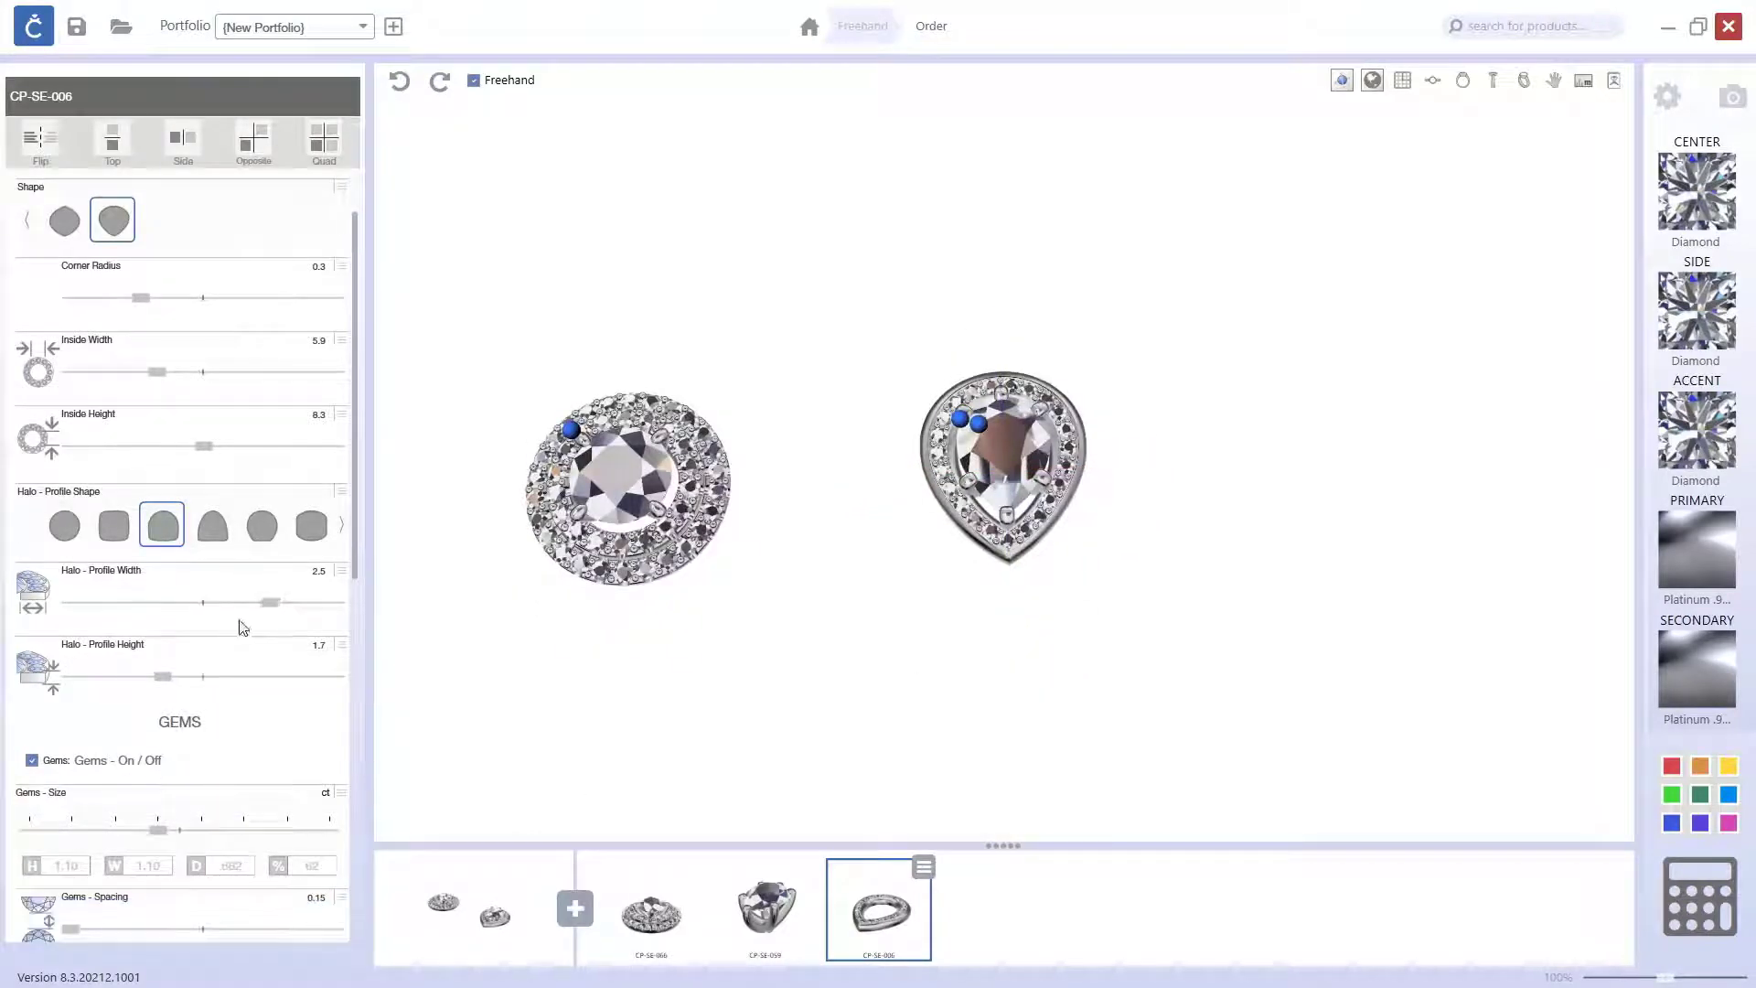
# Step: Reduce the pear halo's profile width to 1.87 for a narrower rim around the center setting
pyautogui.moveTo(271, 601); pyautogui.dragTo(203, 605)
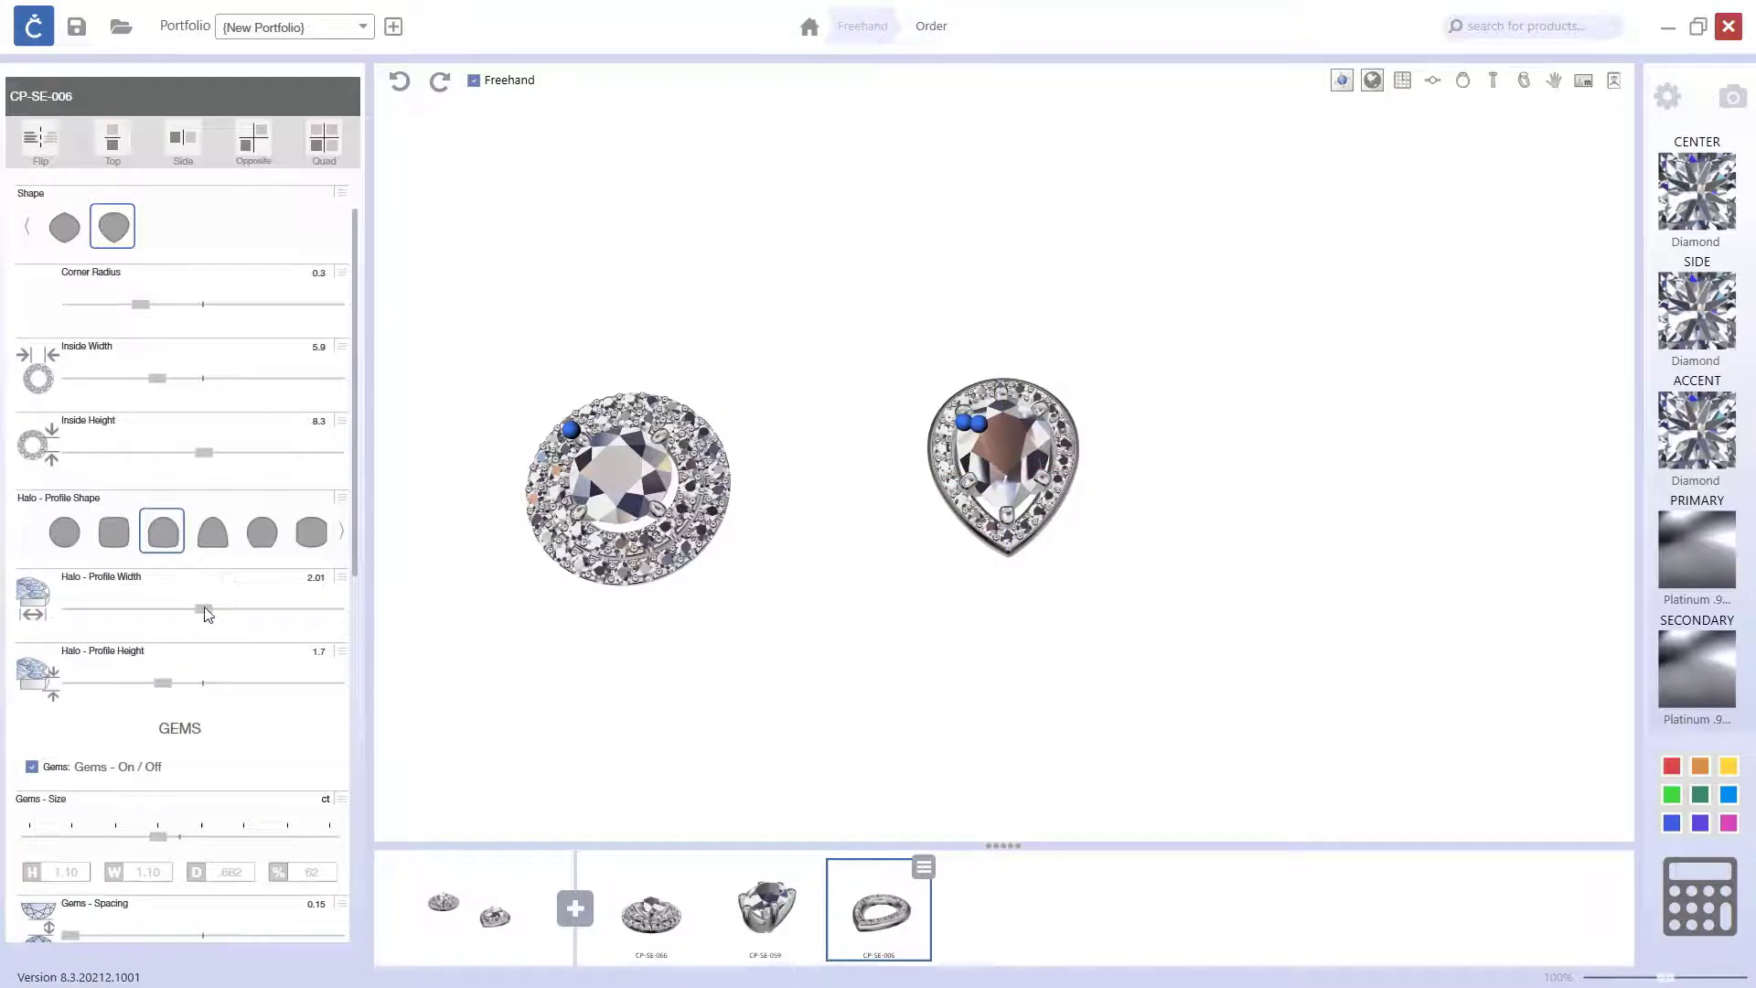
pyautogui.moveTo(203, 610); pyautogui.dragTo(188, 611)
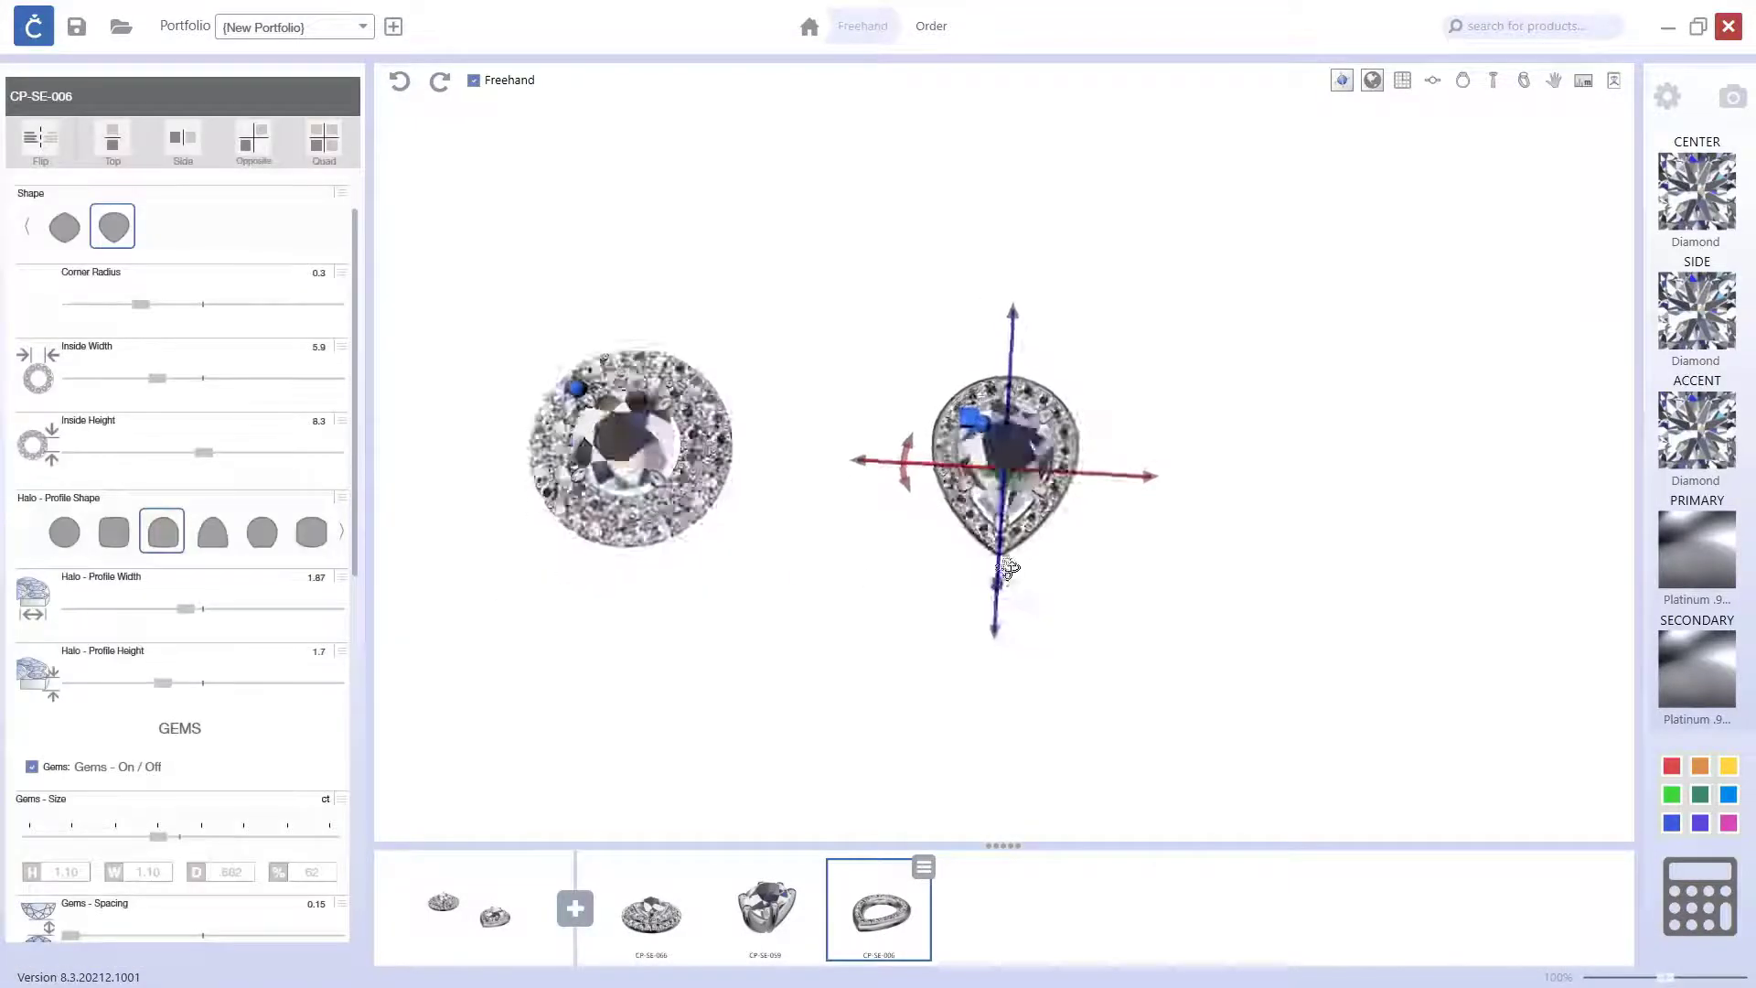
pyautogui.moveTo(864, 667); pyautogui.dragTo(879, 568)
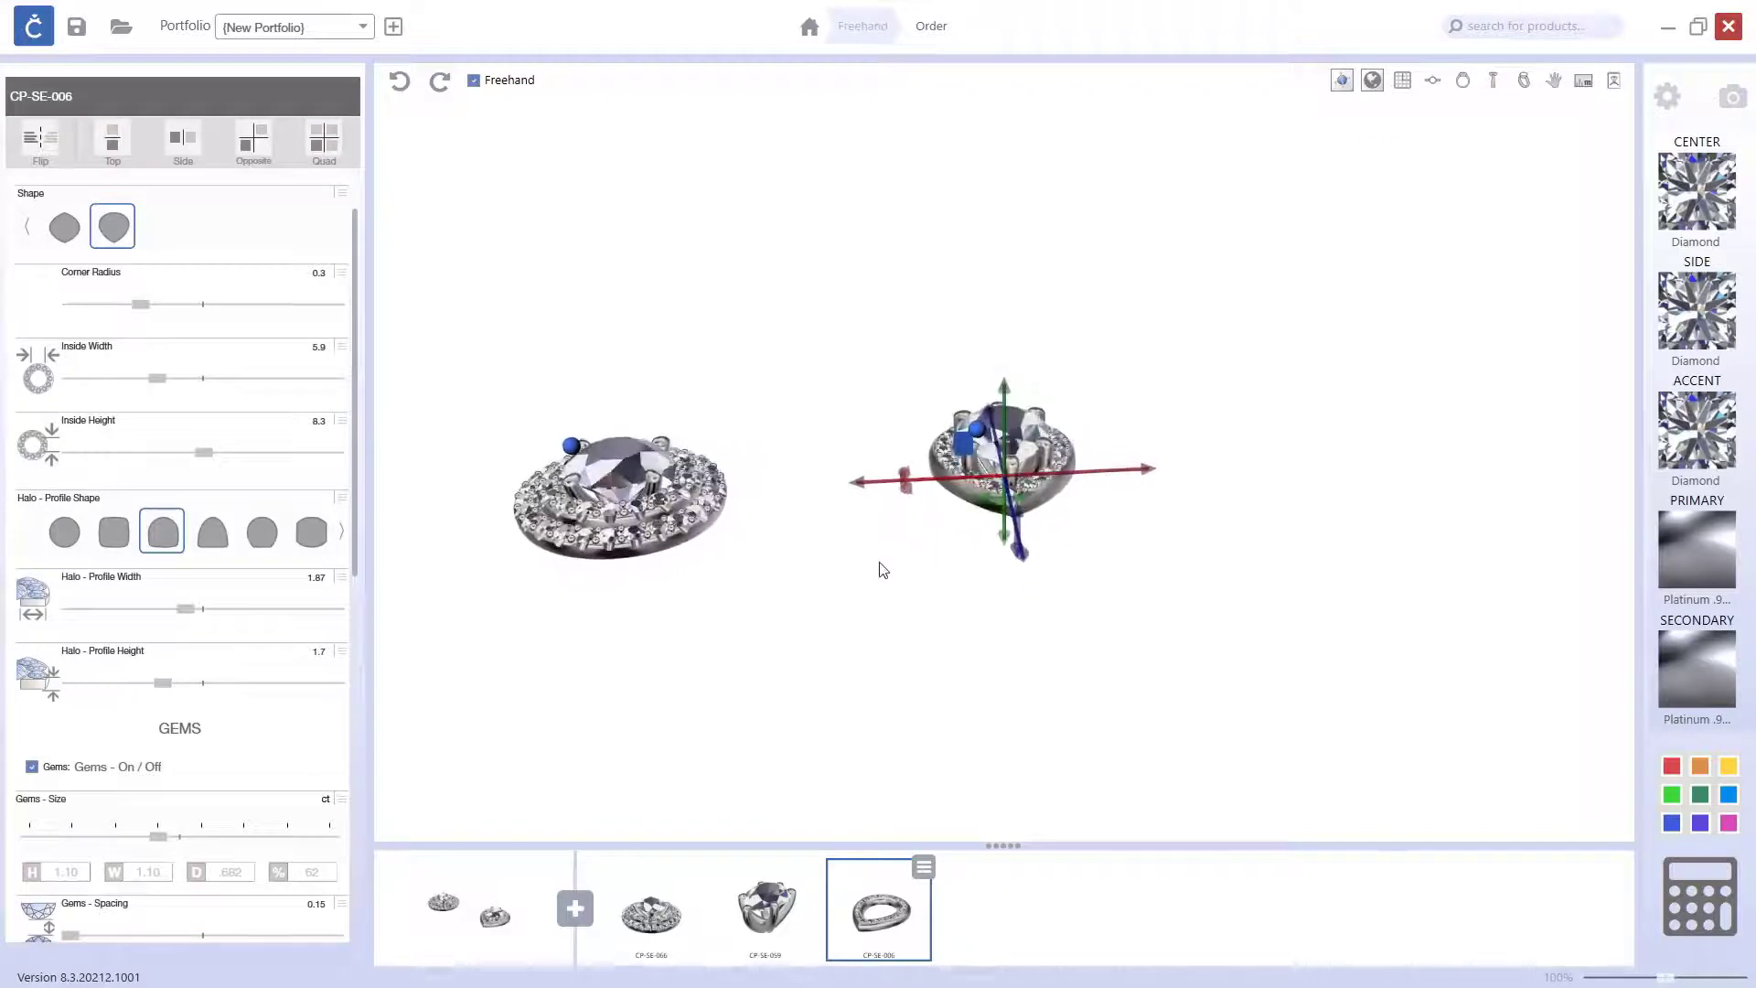
pyautogui.click(749, 643)
pyautogui.moveTo(867, 611)
pyautogui.mouseDown(button='right')
pyautogui.moveTo(878, 688)
pyautogui.moveTo(881, 621)
pyautogui.mouseUp(button='right')
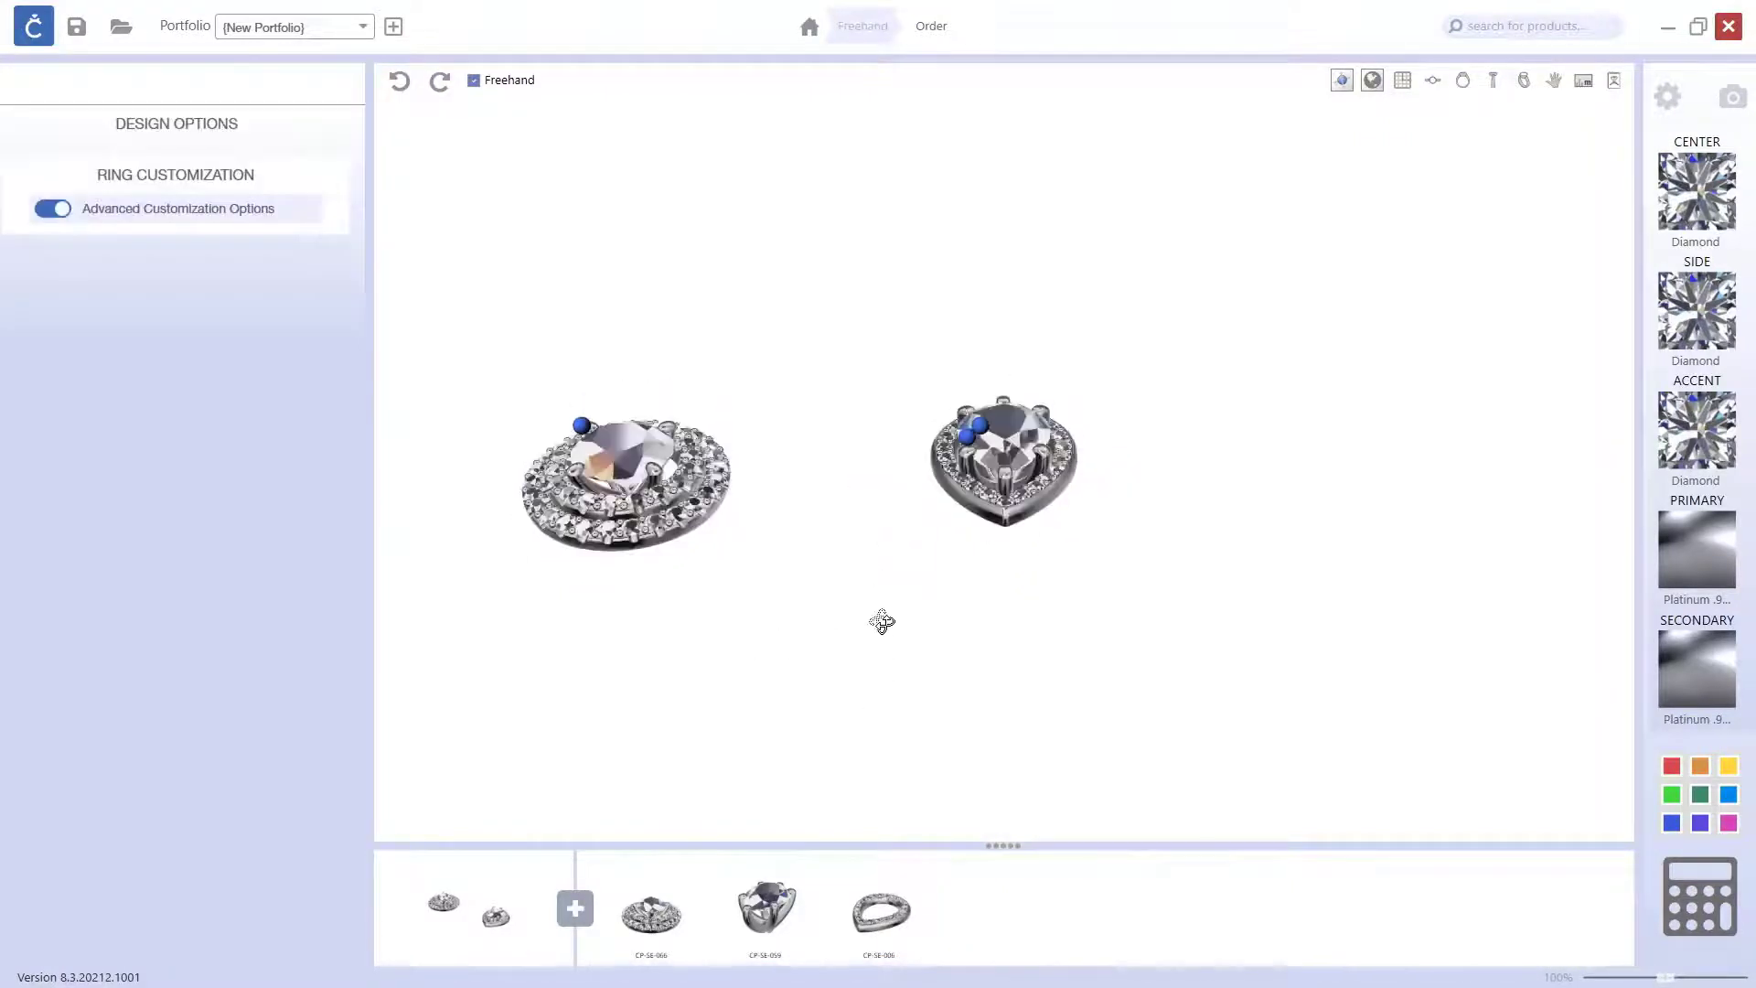
# Step: Add a second CP-SE-006 halo from the Settings parts and lower it slightly beneath the first pear halo
pyautogui.click(576, 909)
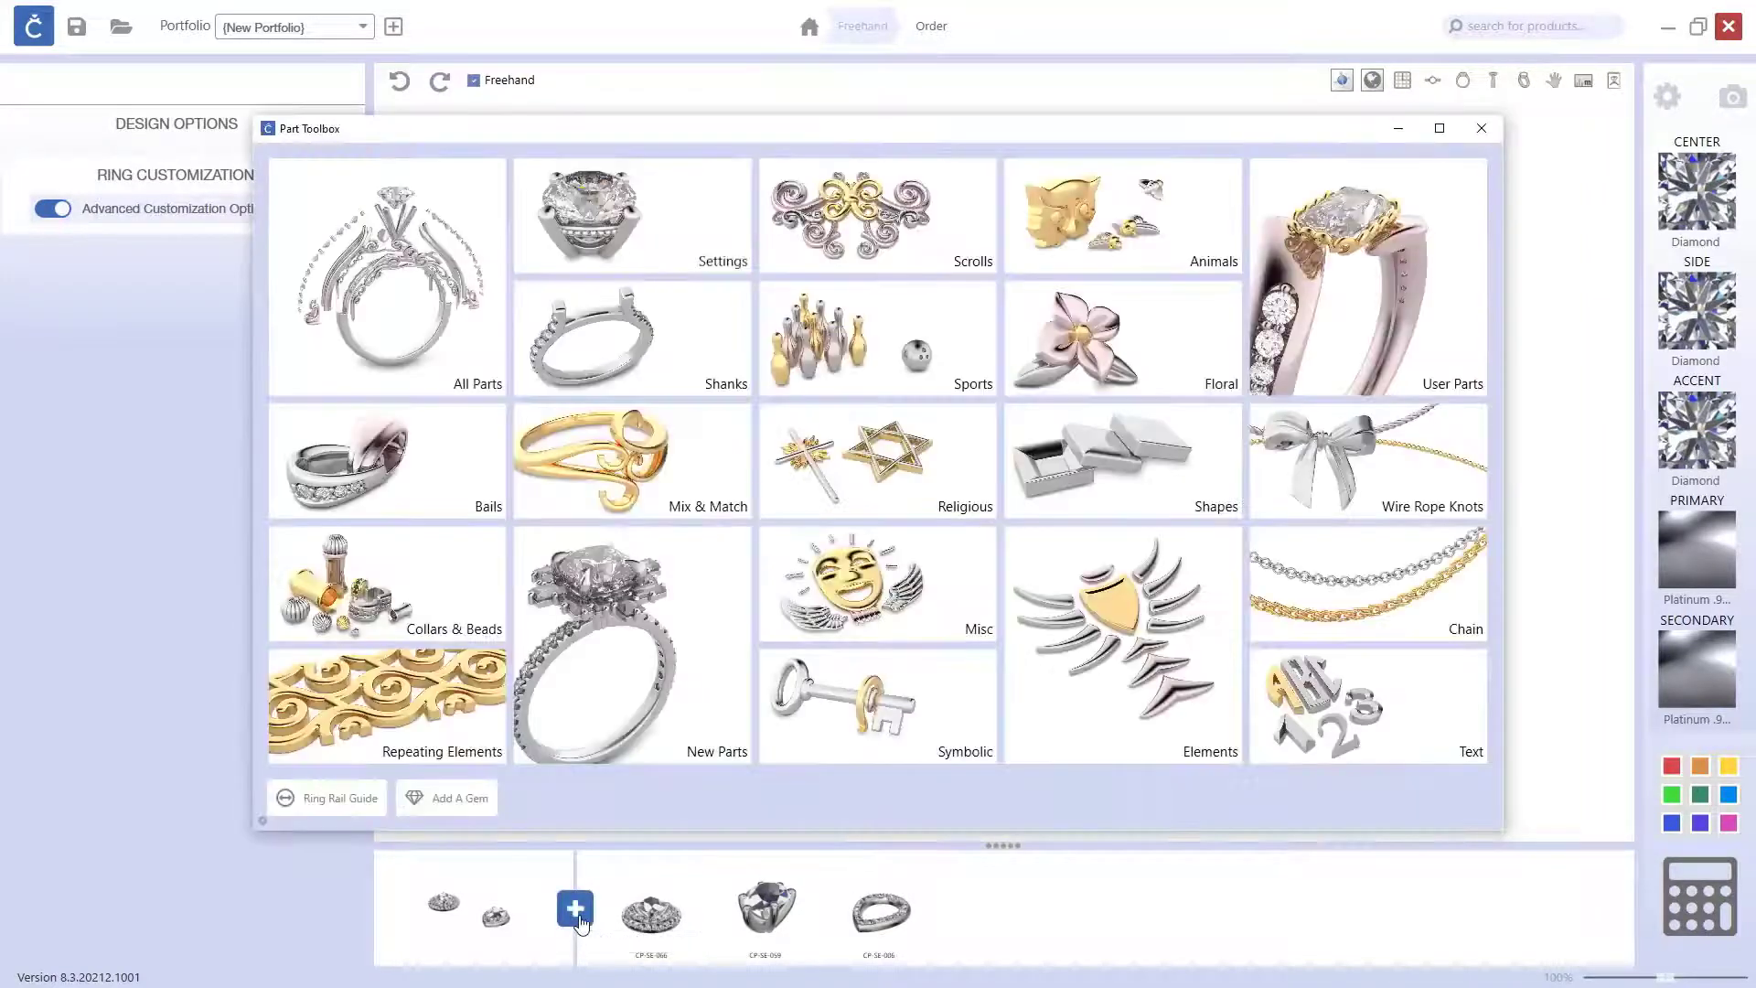
pyautogui.click(593, 220)
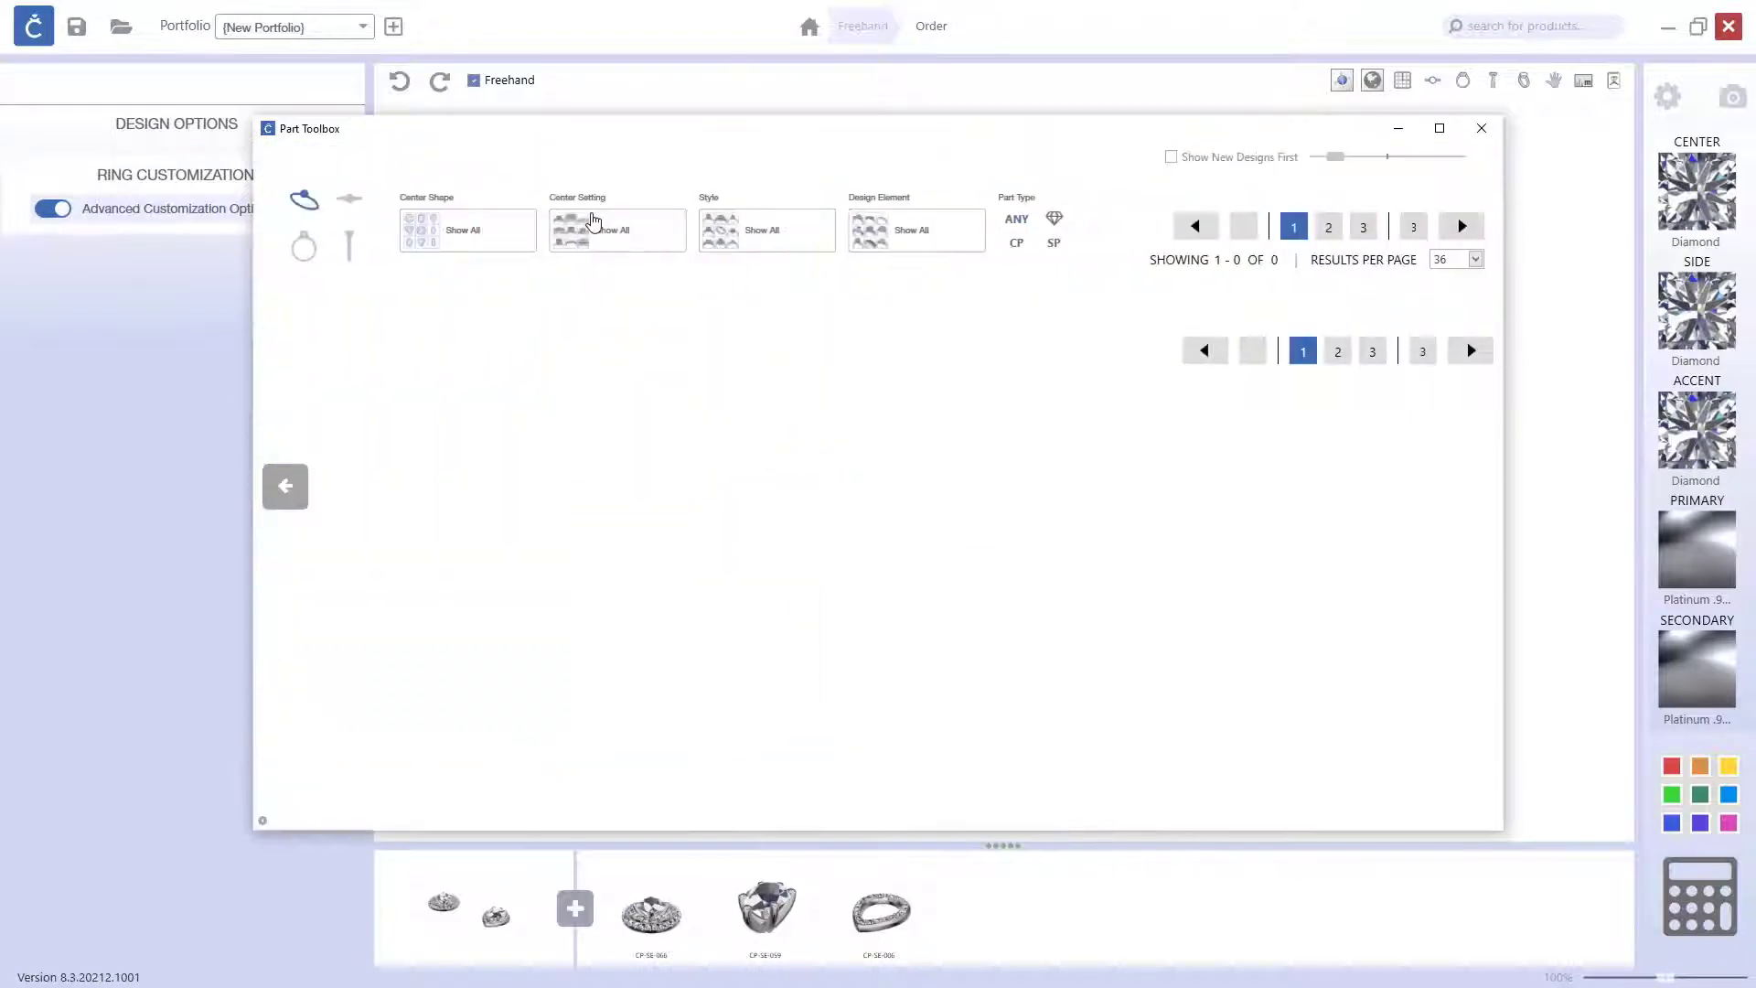
pyautogui.click(1460, 227)
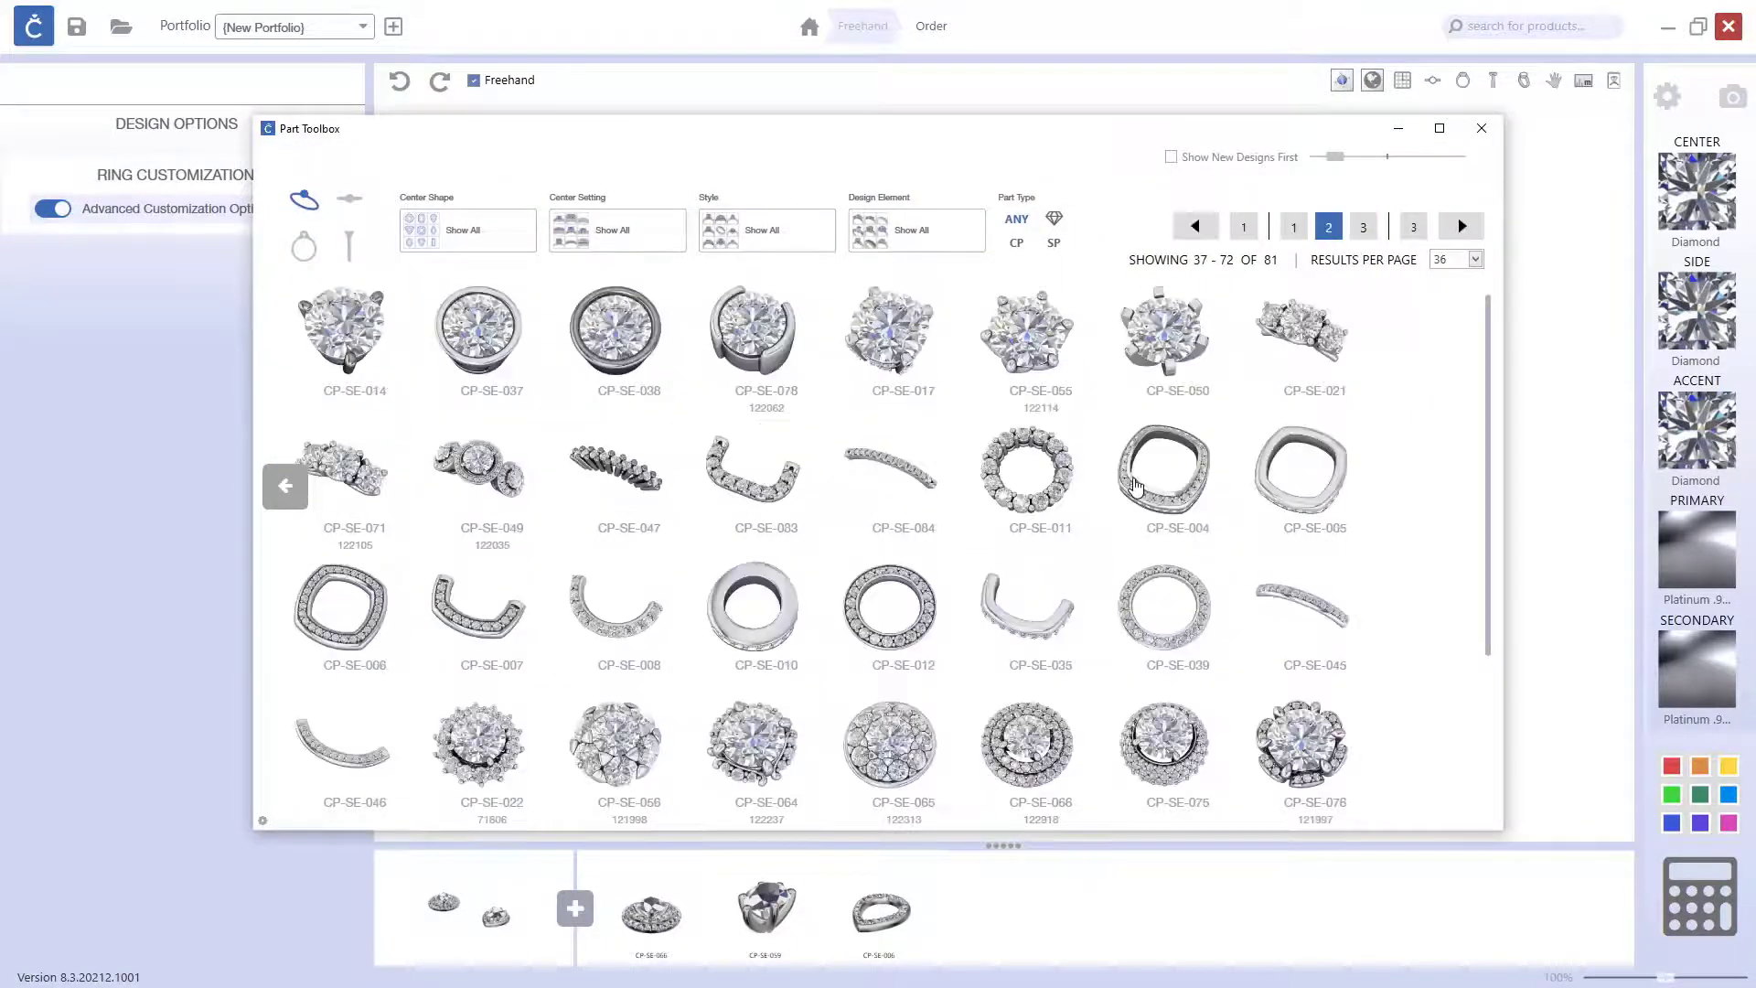
pyautogui.click(384, 633)
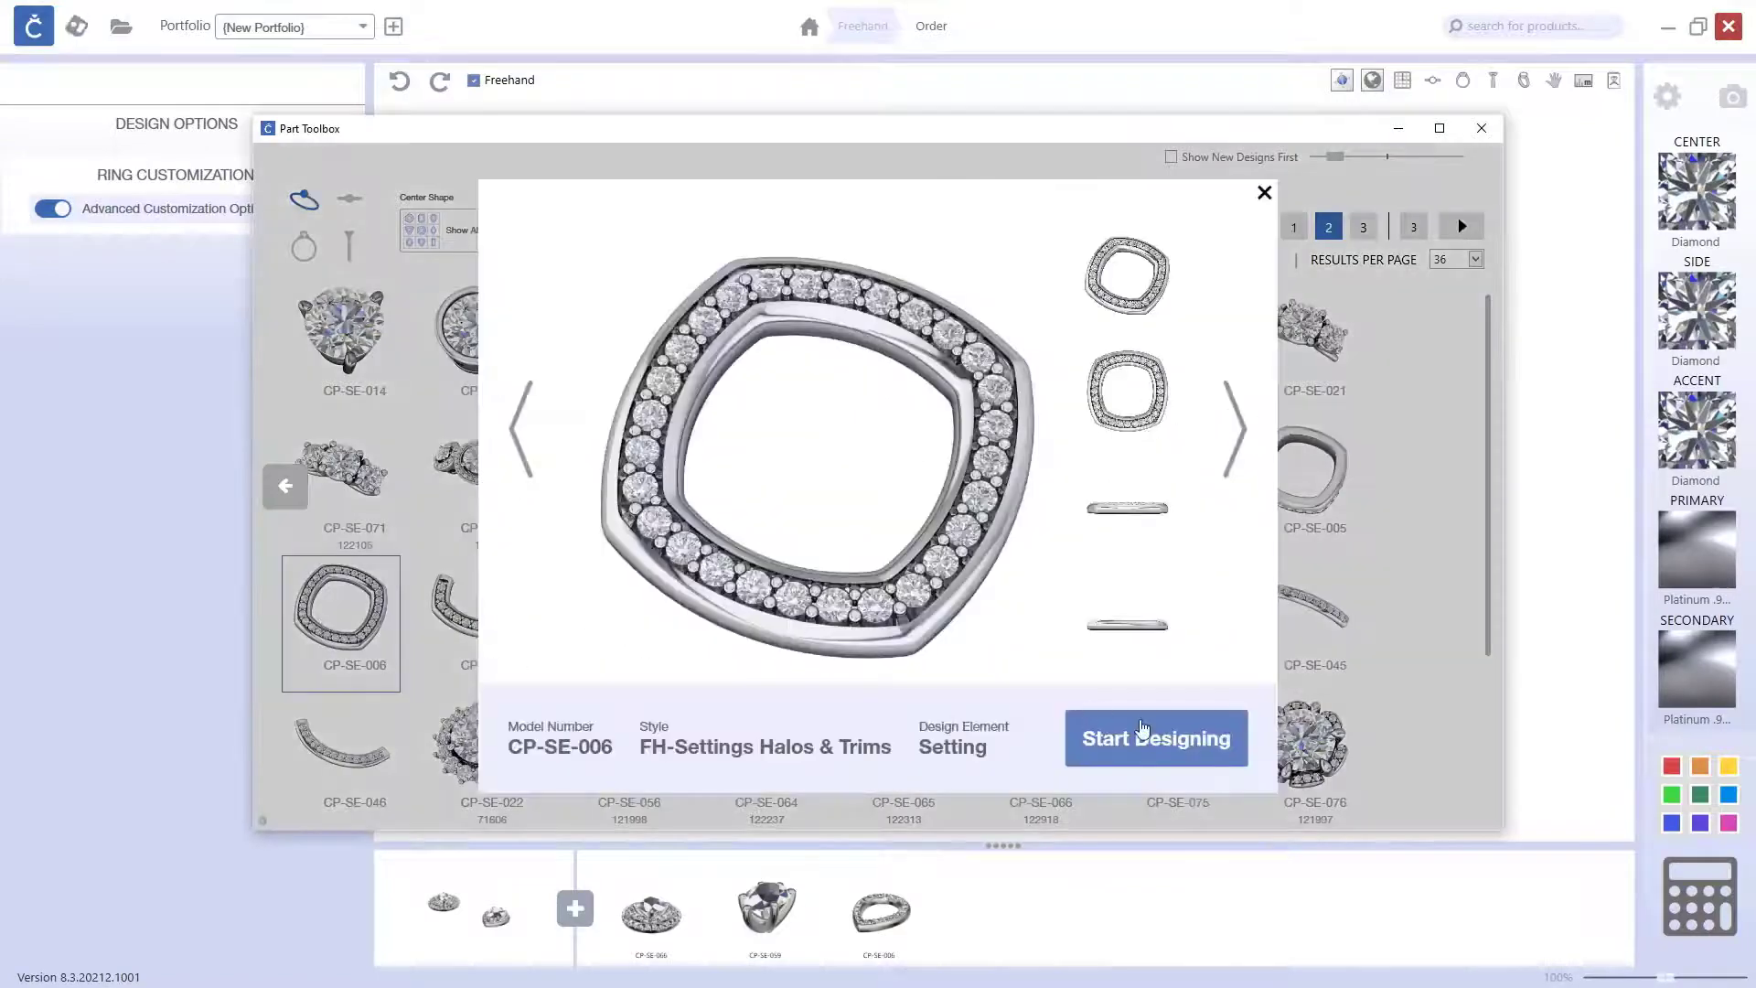
pyautogui.click(1142, 729)
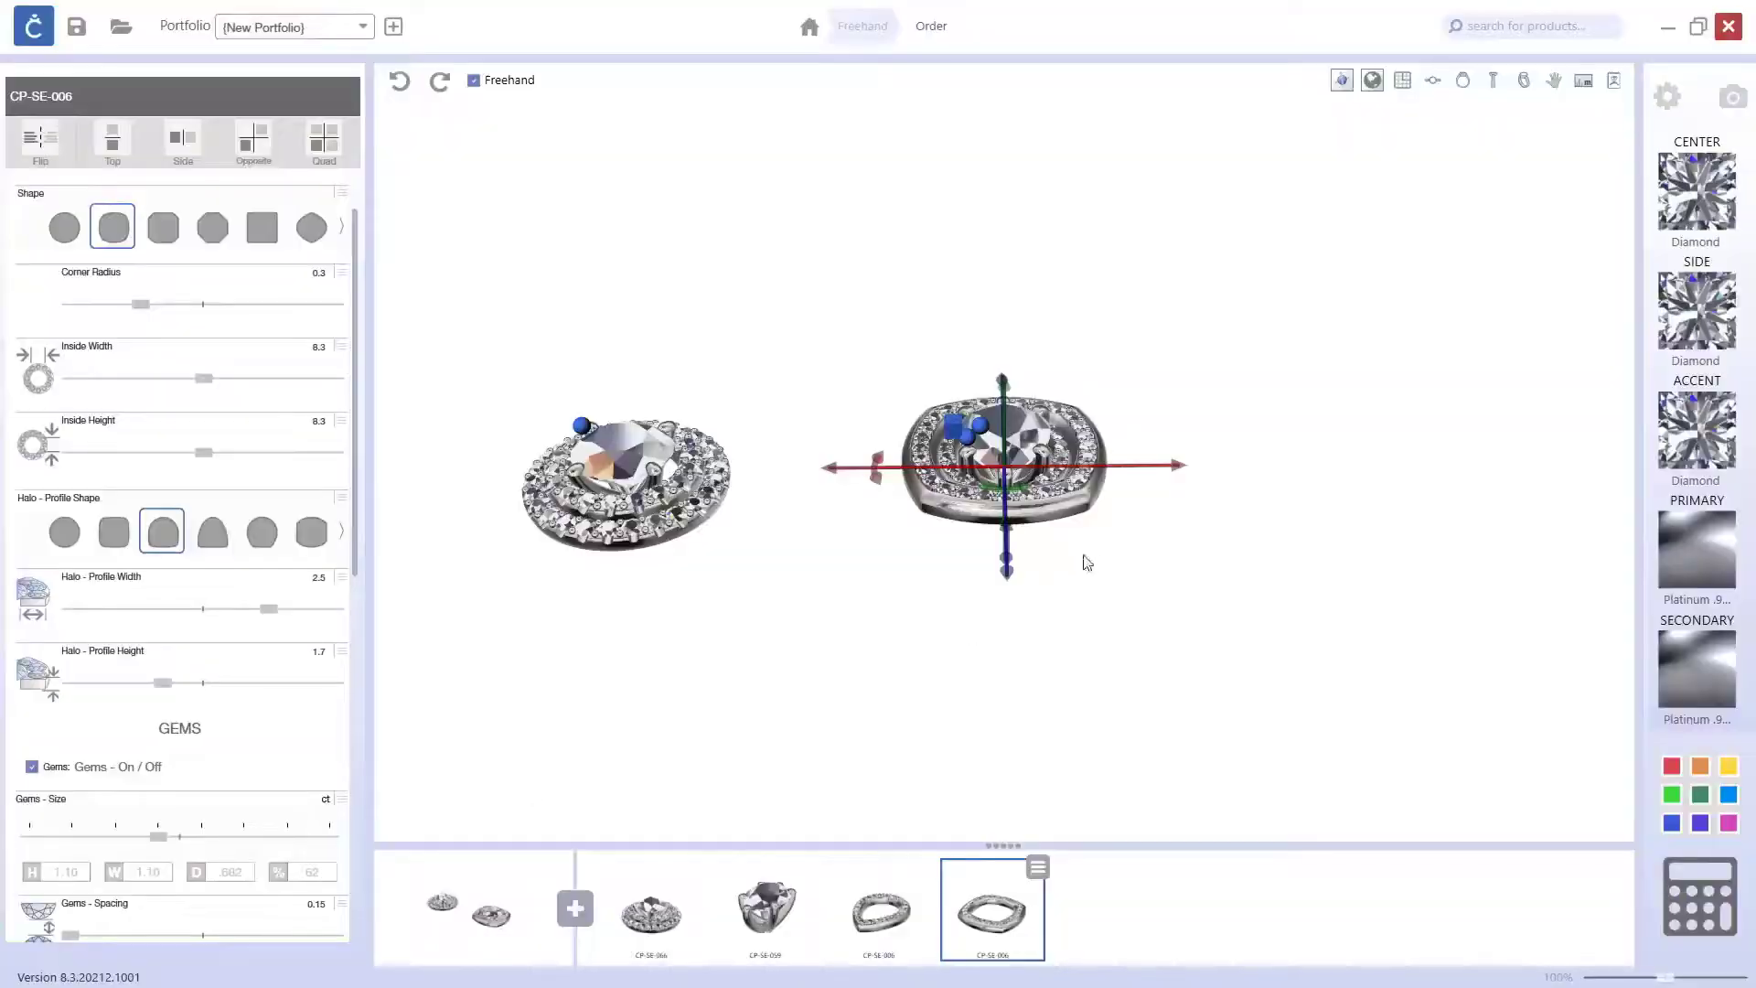
pyautogui.moveTo(1086, 561); pyautogui.dragTo(1068, 457, button='right')
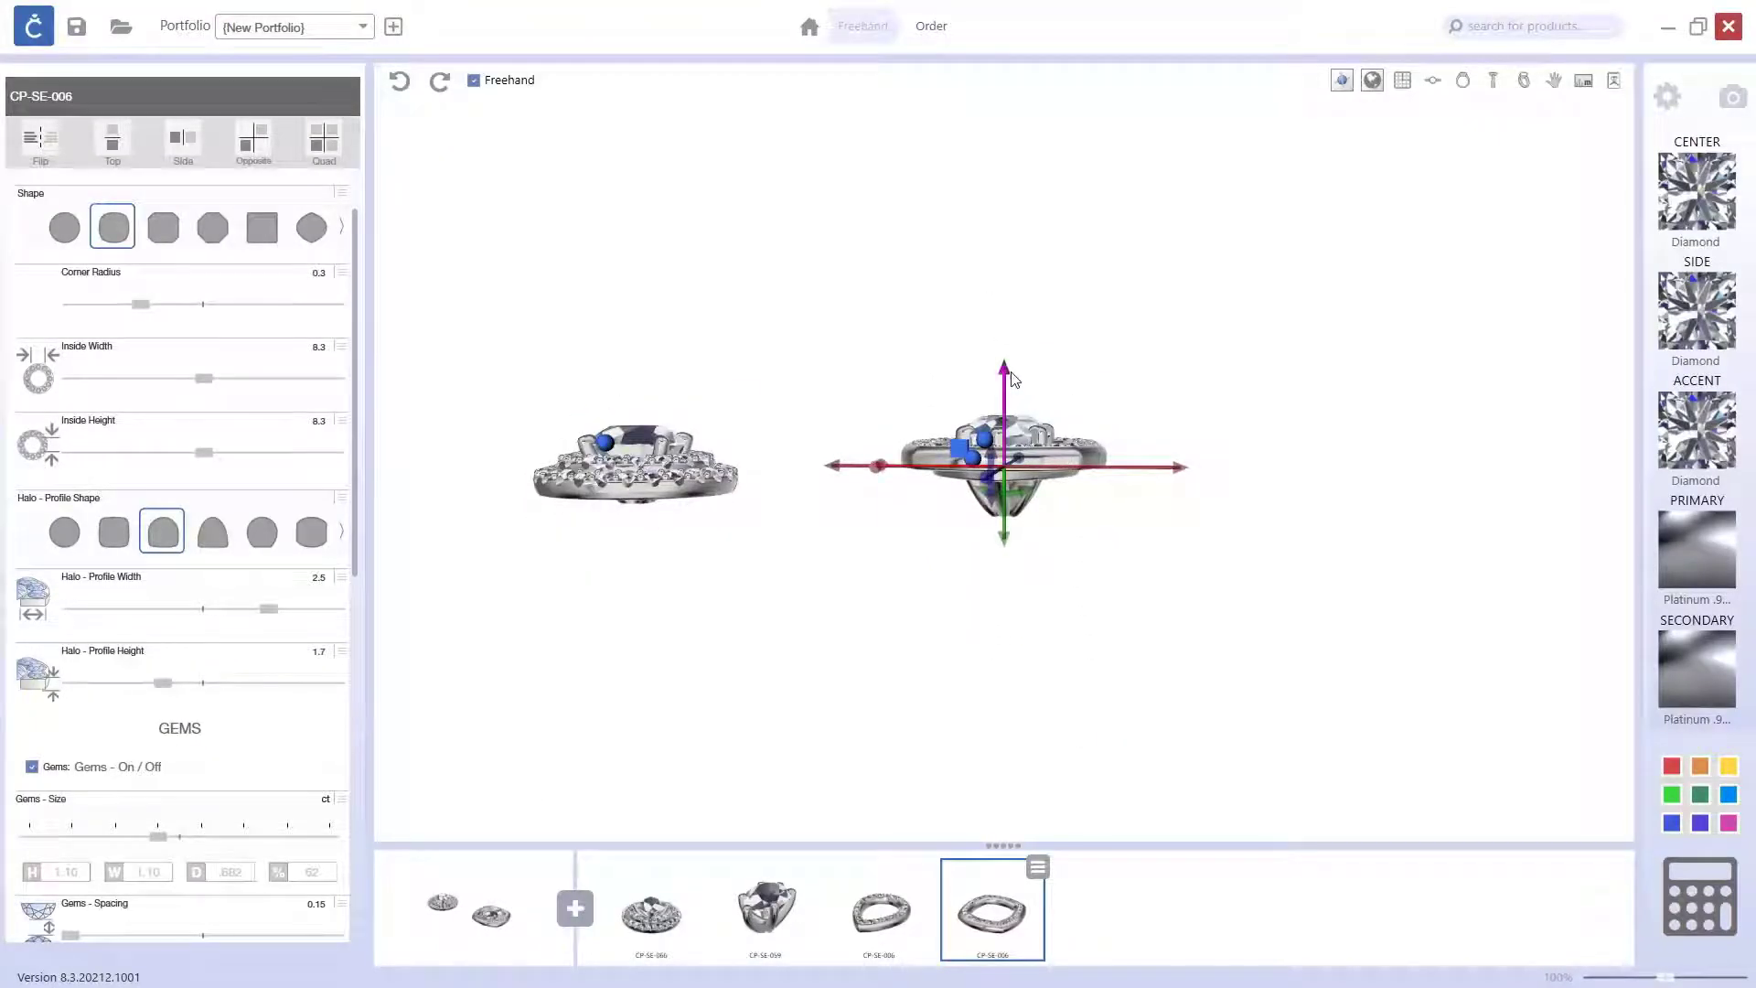
pyautogui.moveTo(1011, 395); pyautogui.dragTo(1023, 405, button='right')
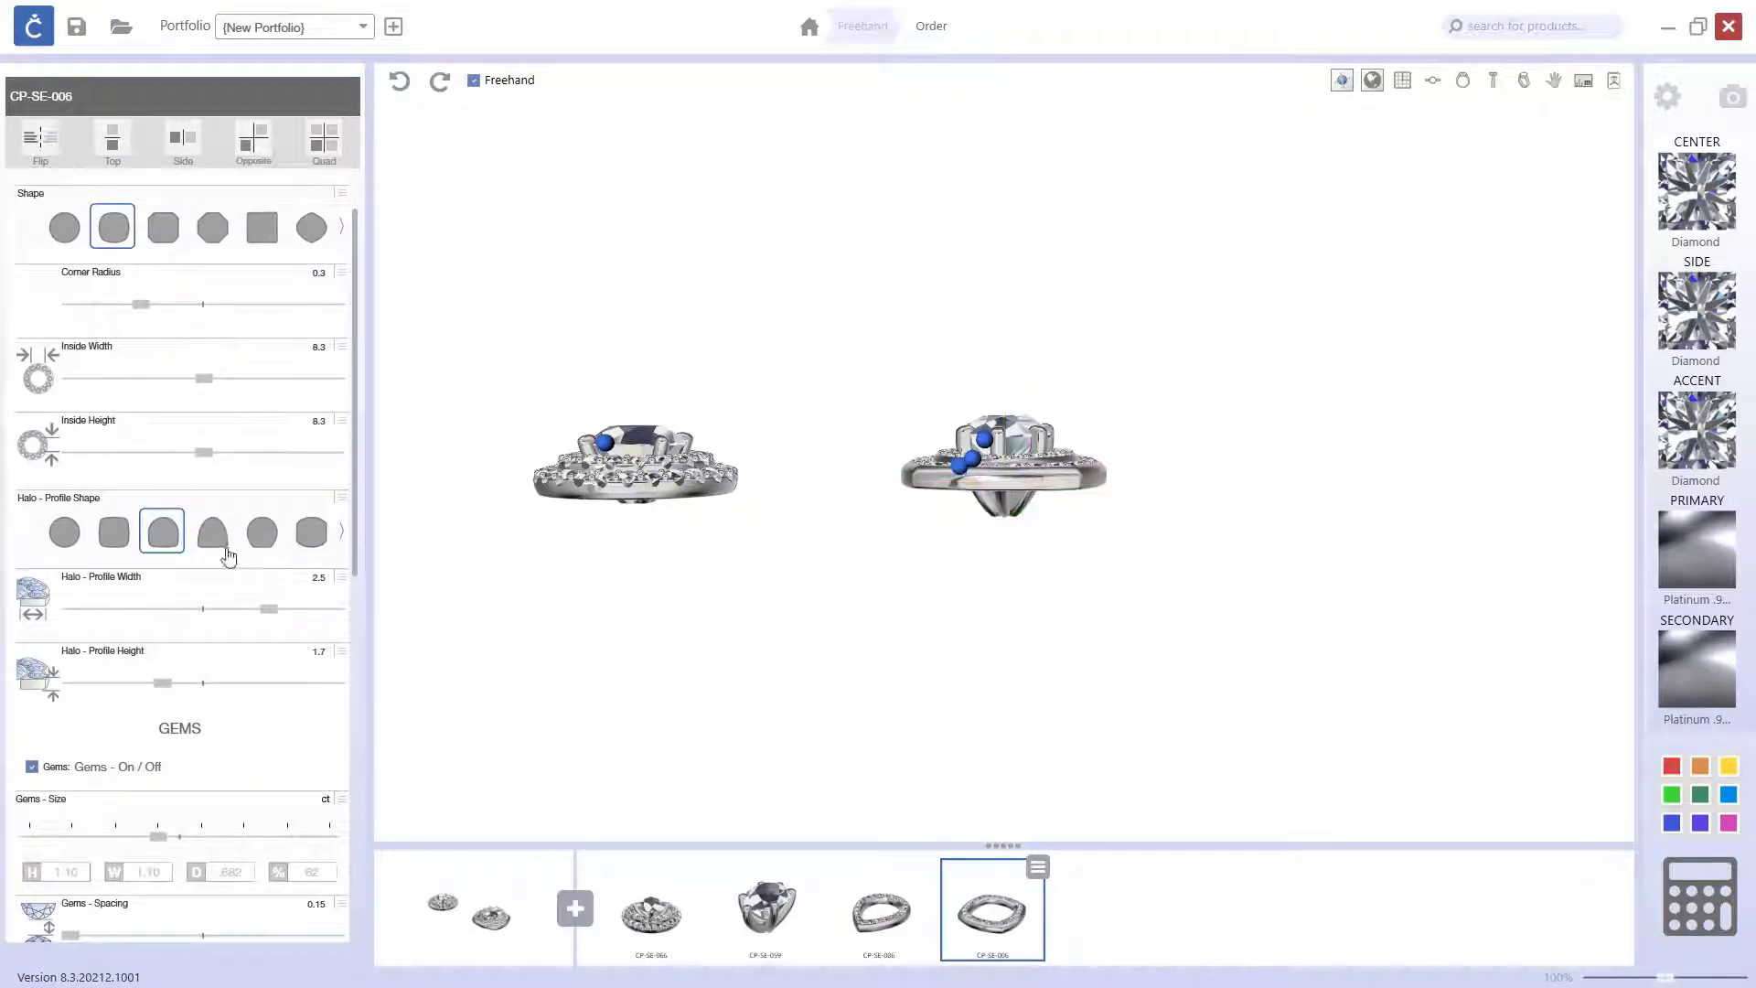
# Step: Change the second halo's shape to pear and increase its inside height to 10.4
pyautogui.click(341, 536)
pyautogui.click(343, 229)
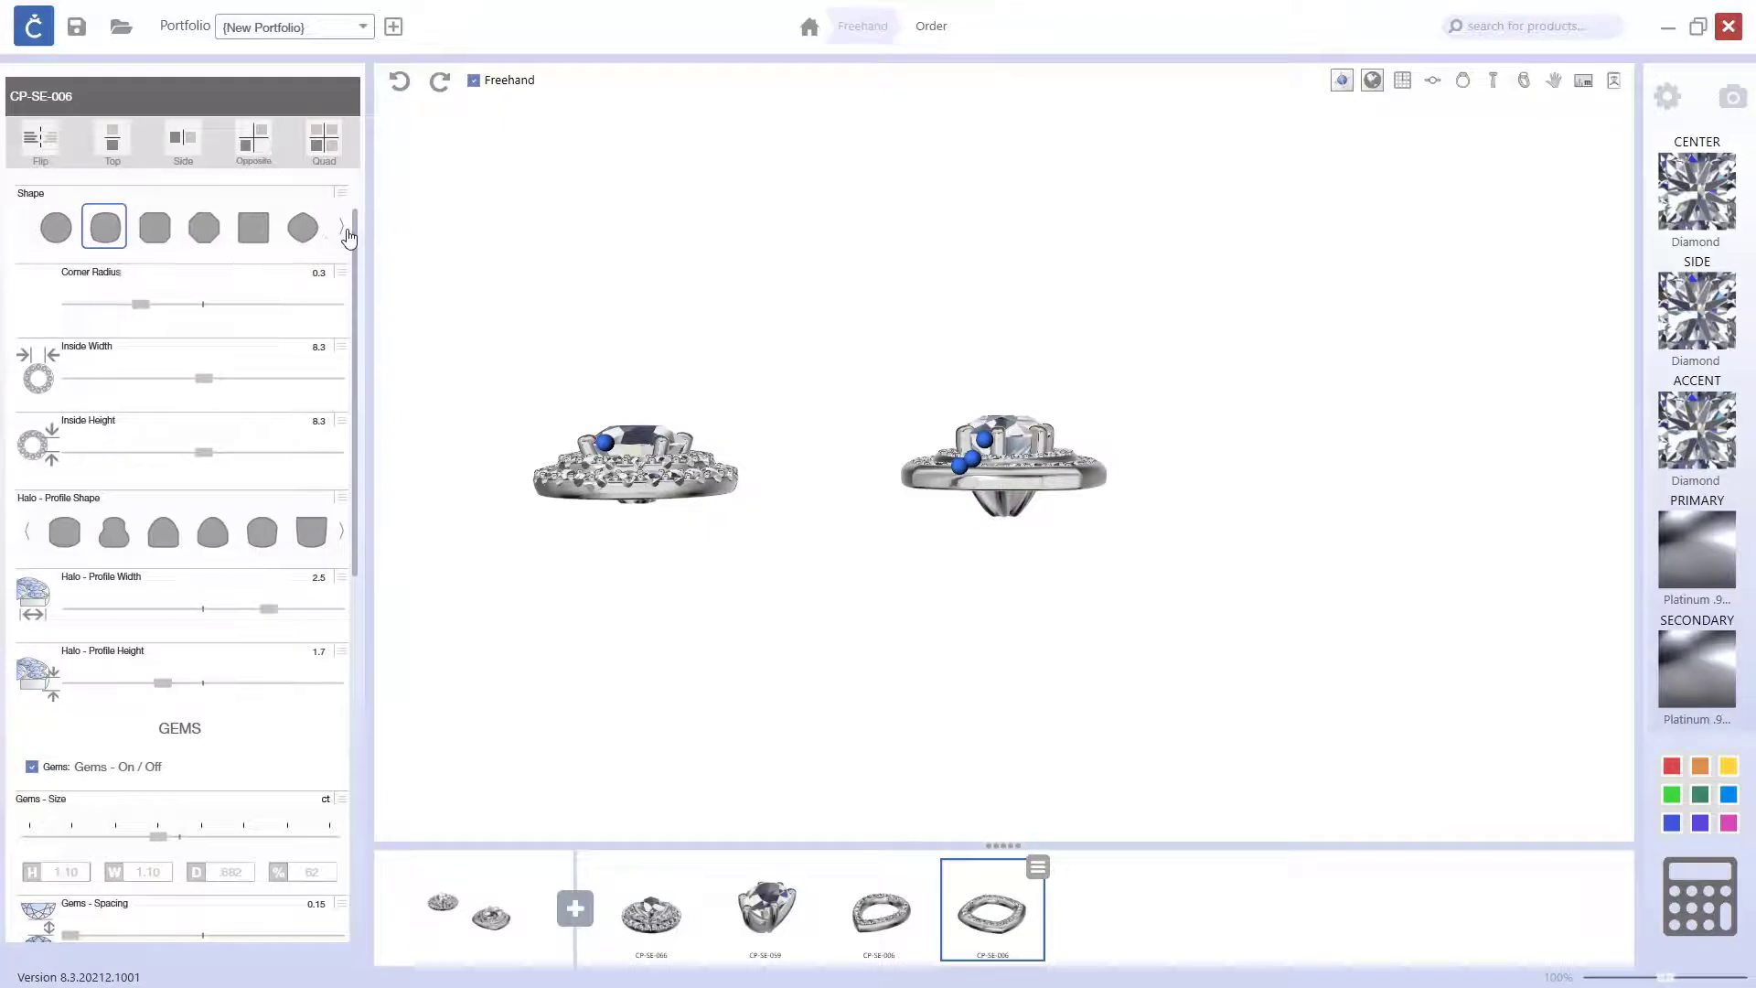
pyautogui.click(115, 228)
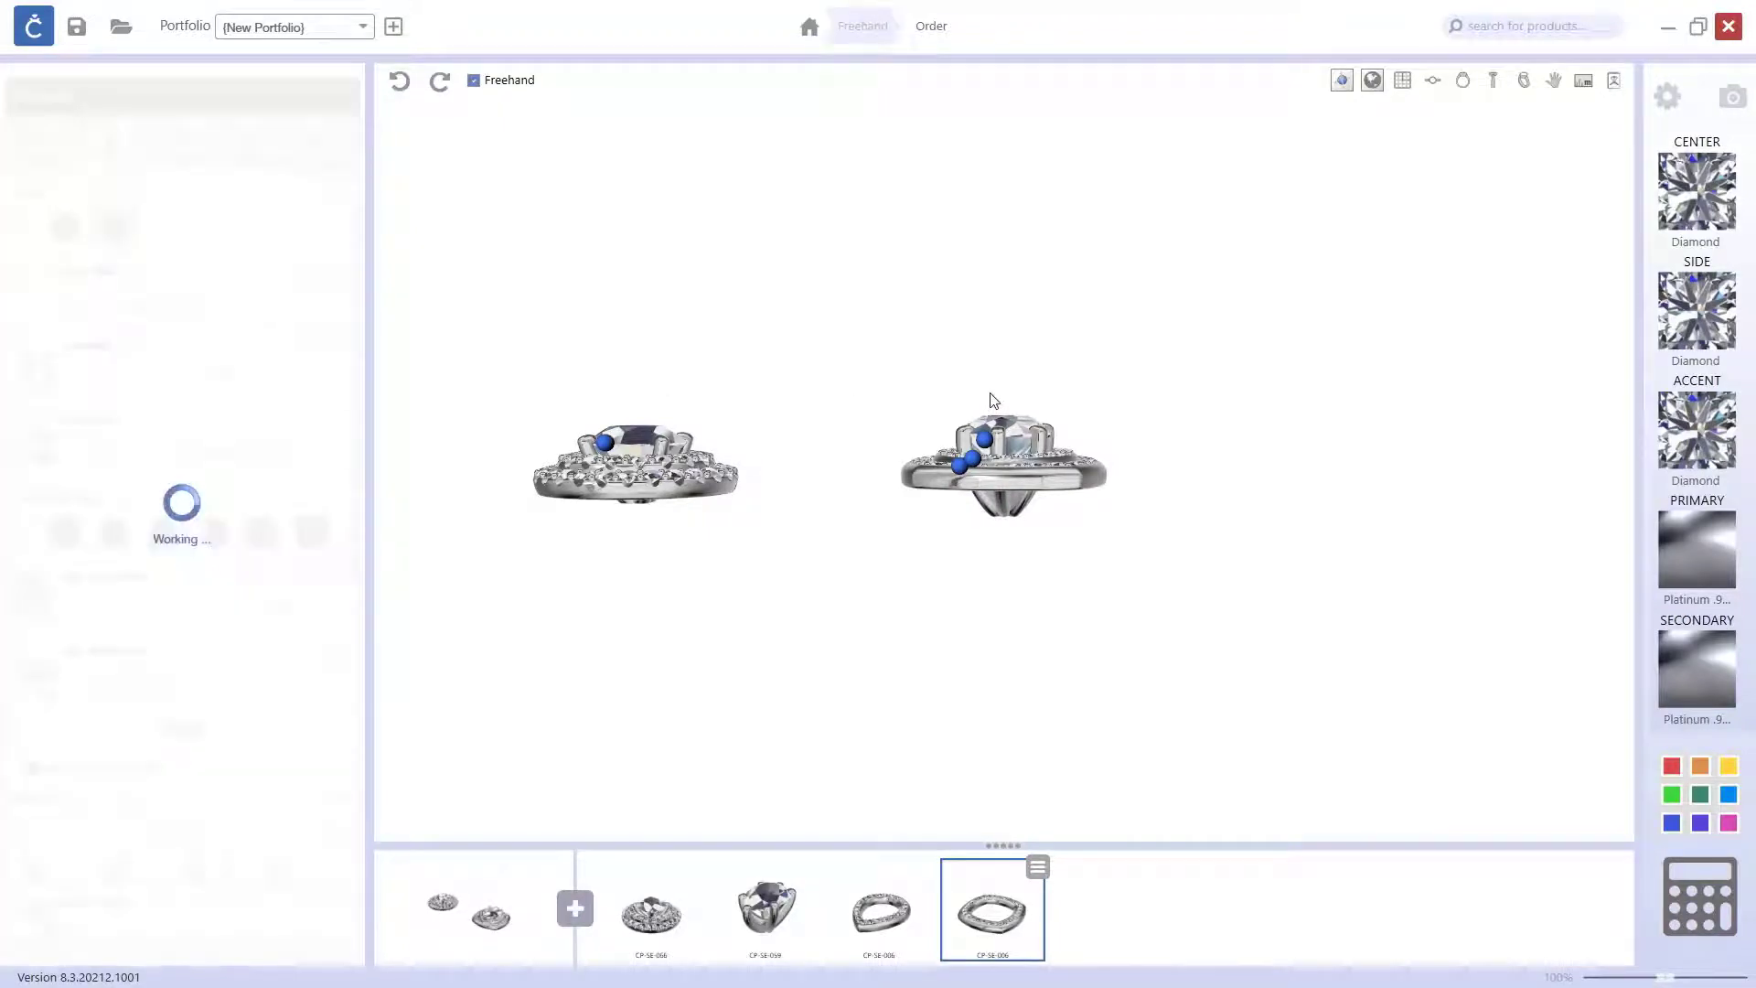
pyautogui.moveTo(994, 401); pyautogui.dragTo(1016, 605, button='right')
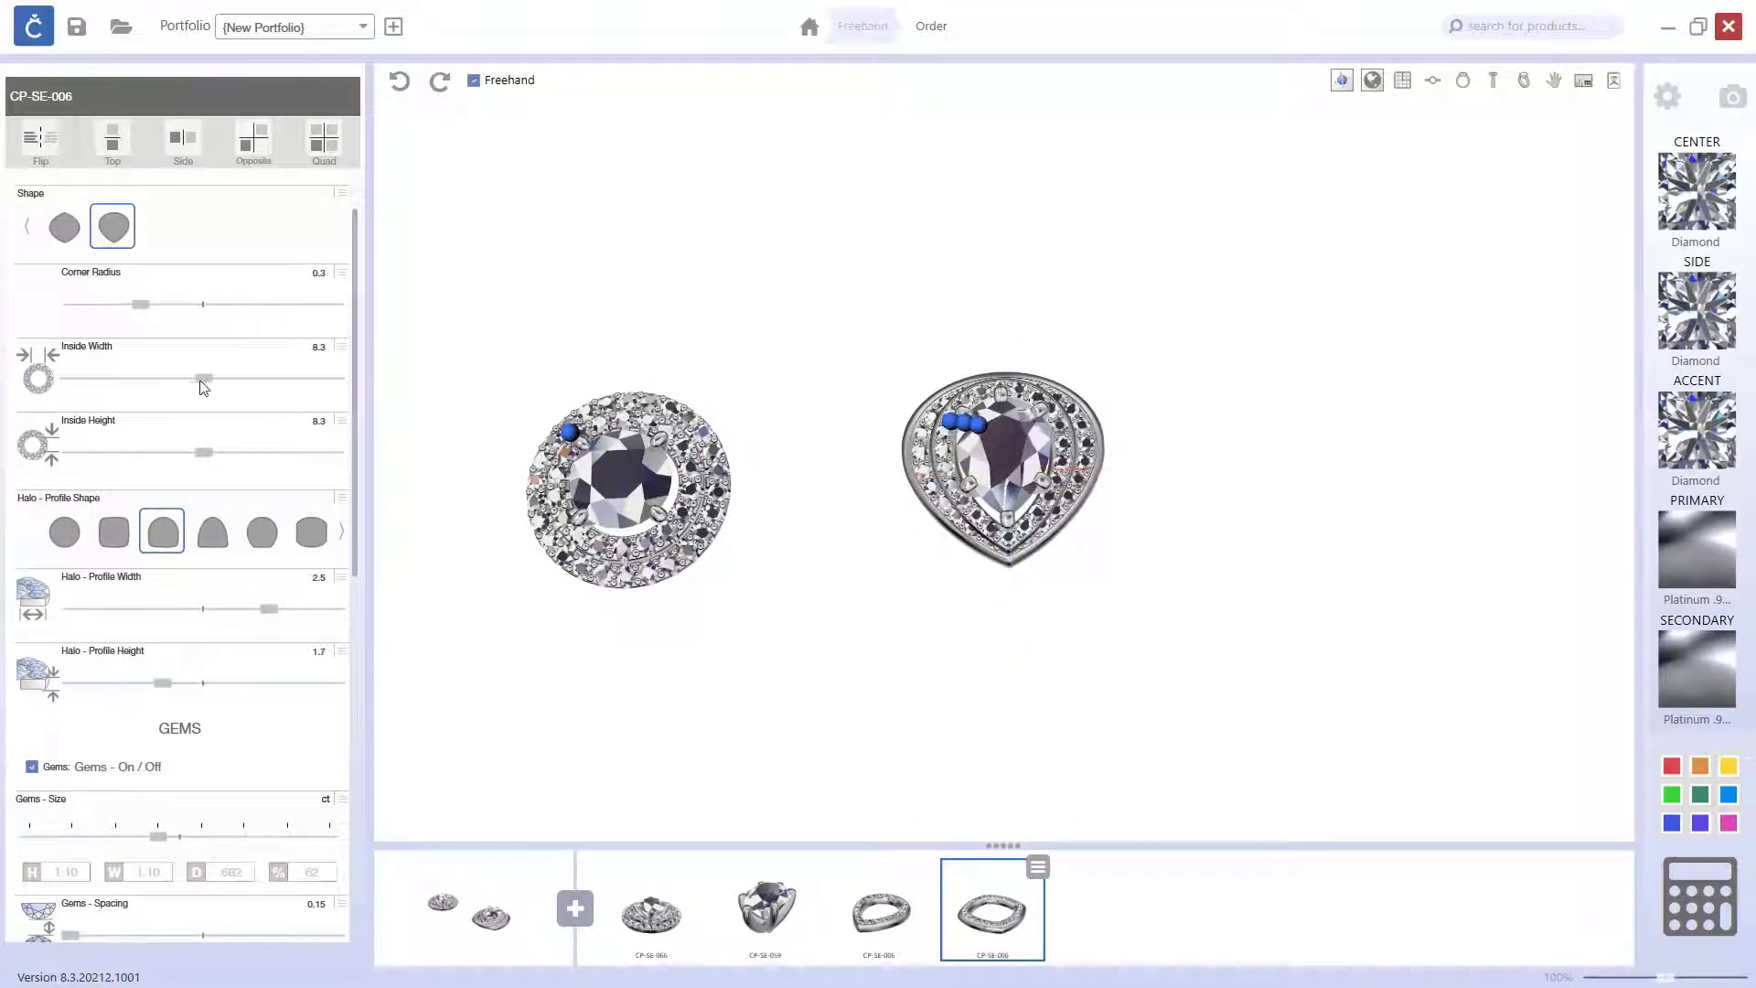
pyautogui.moveTo(204, 454); pyautogui.dragTo(222, 453)
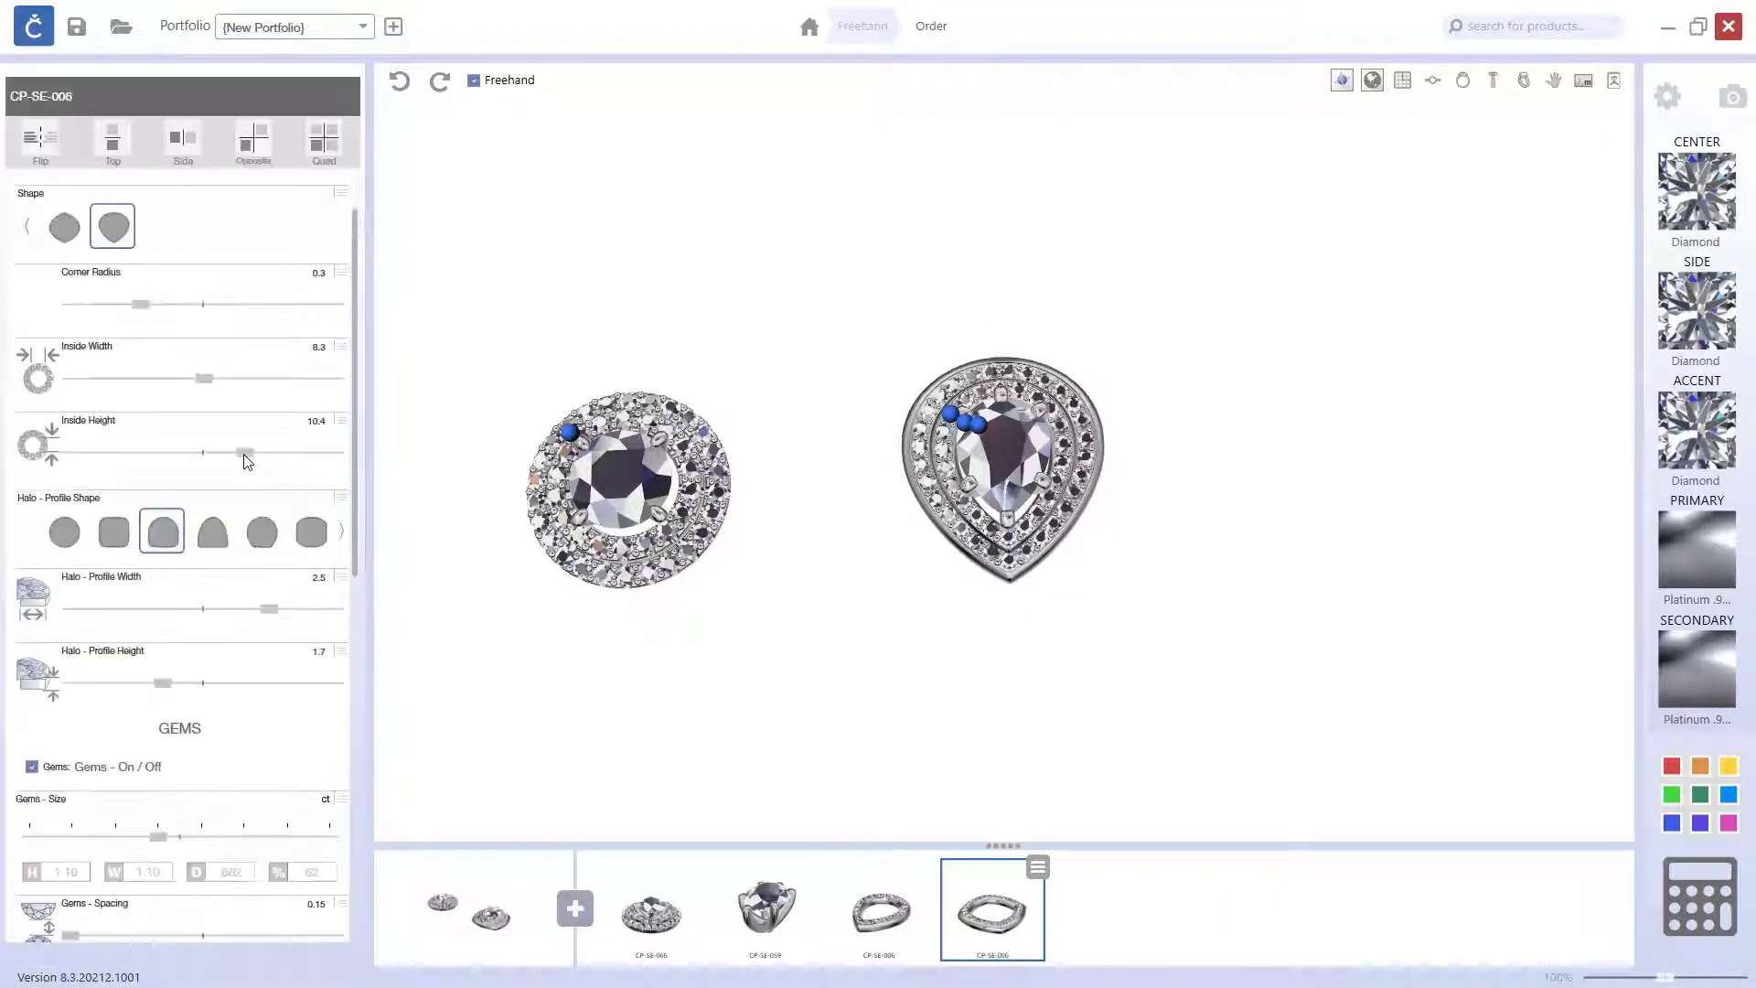
# Step: Reduce the outer pear halo's profile width to 1.96 and its profile height to 1.5
pyautogui.scroll(5, 1031, 527)
pyautogui.moveTo(1038, 528); pyautogui.dragTo(1040, 428, button='right')
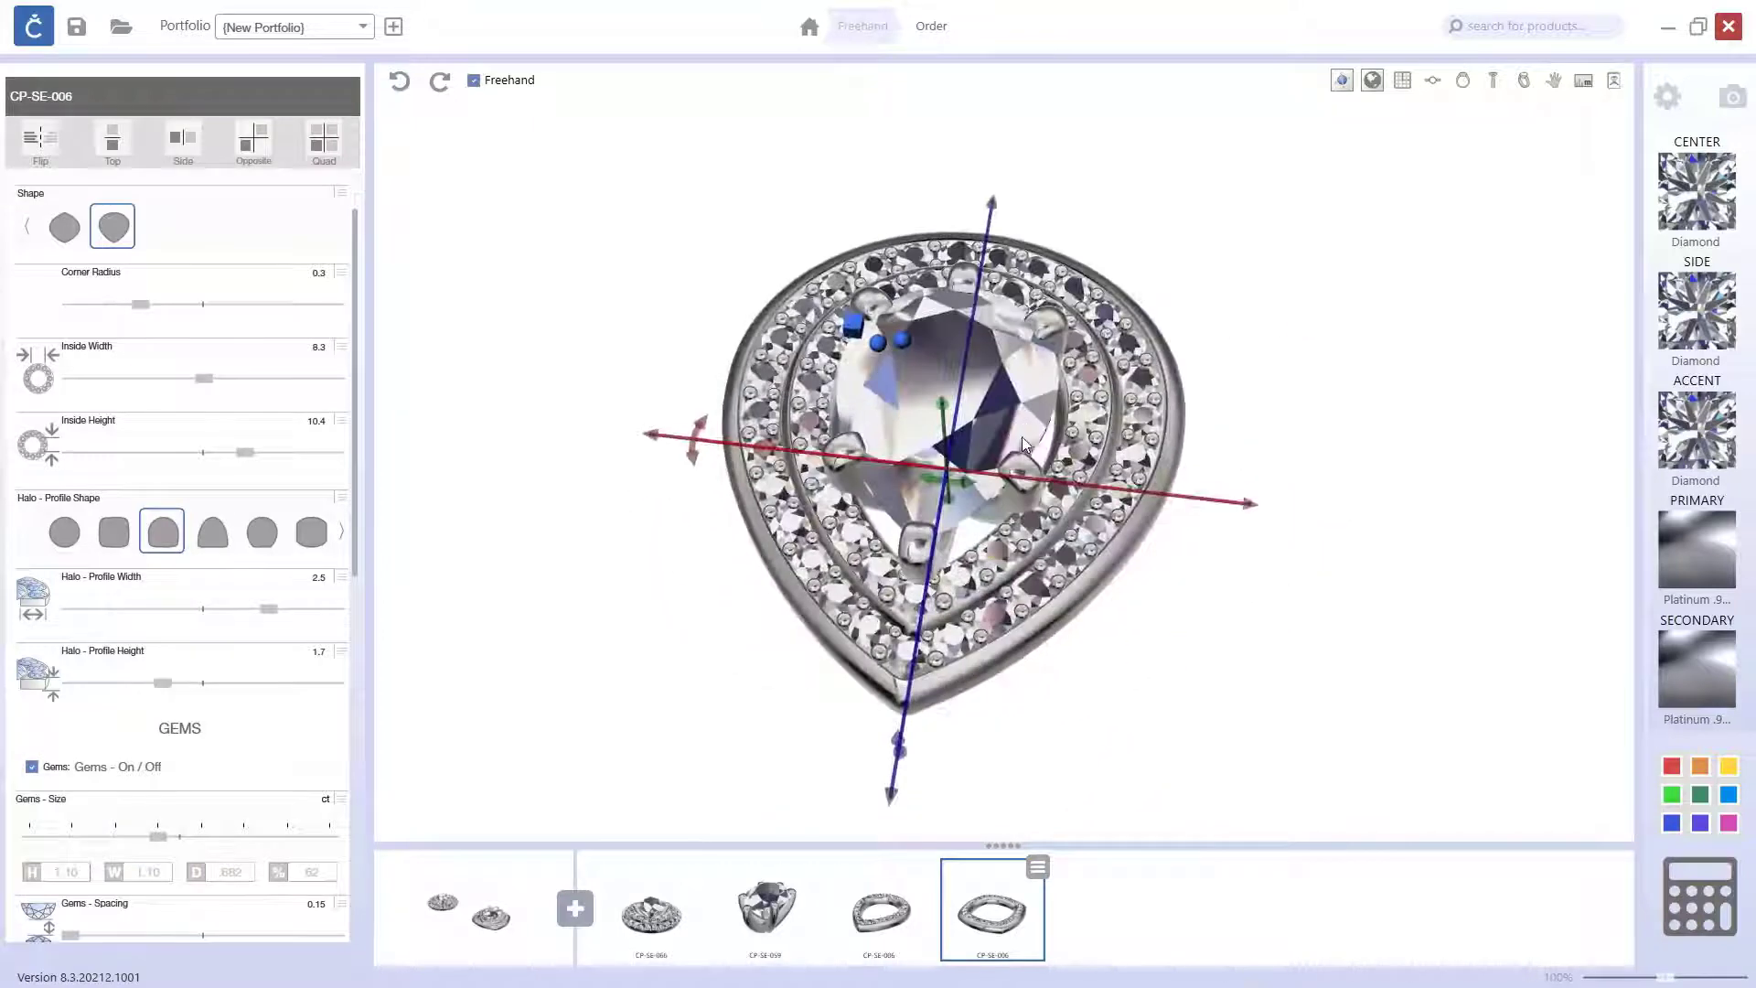
pyautogui.scroll(-1, 128, 878)
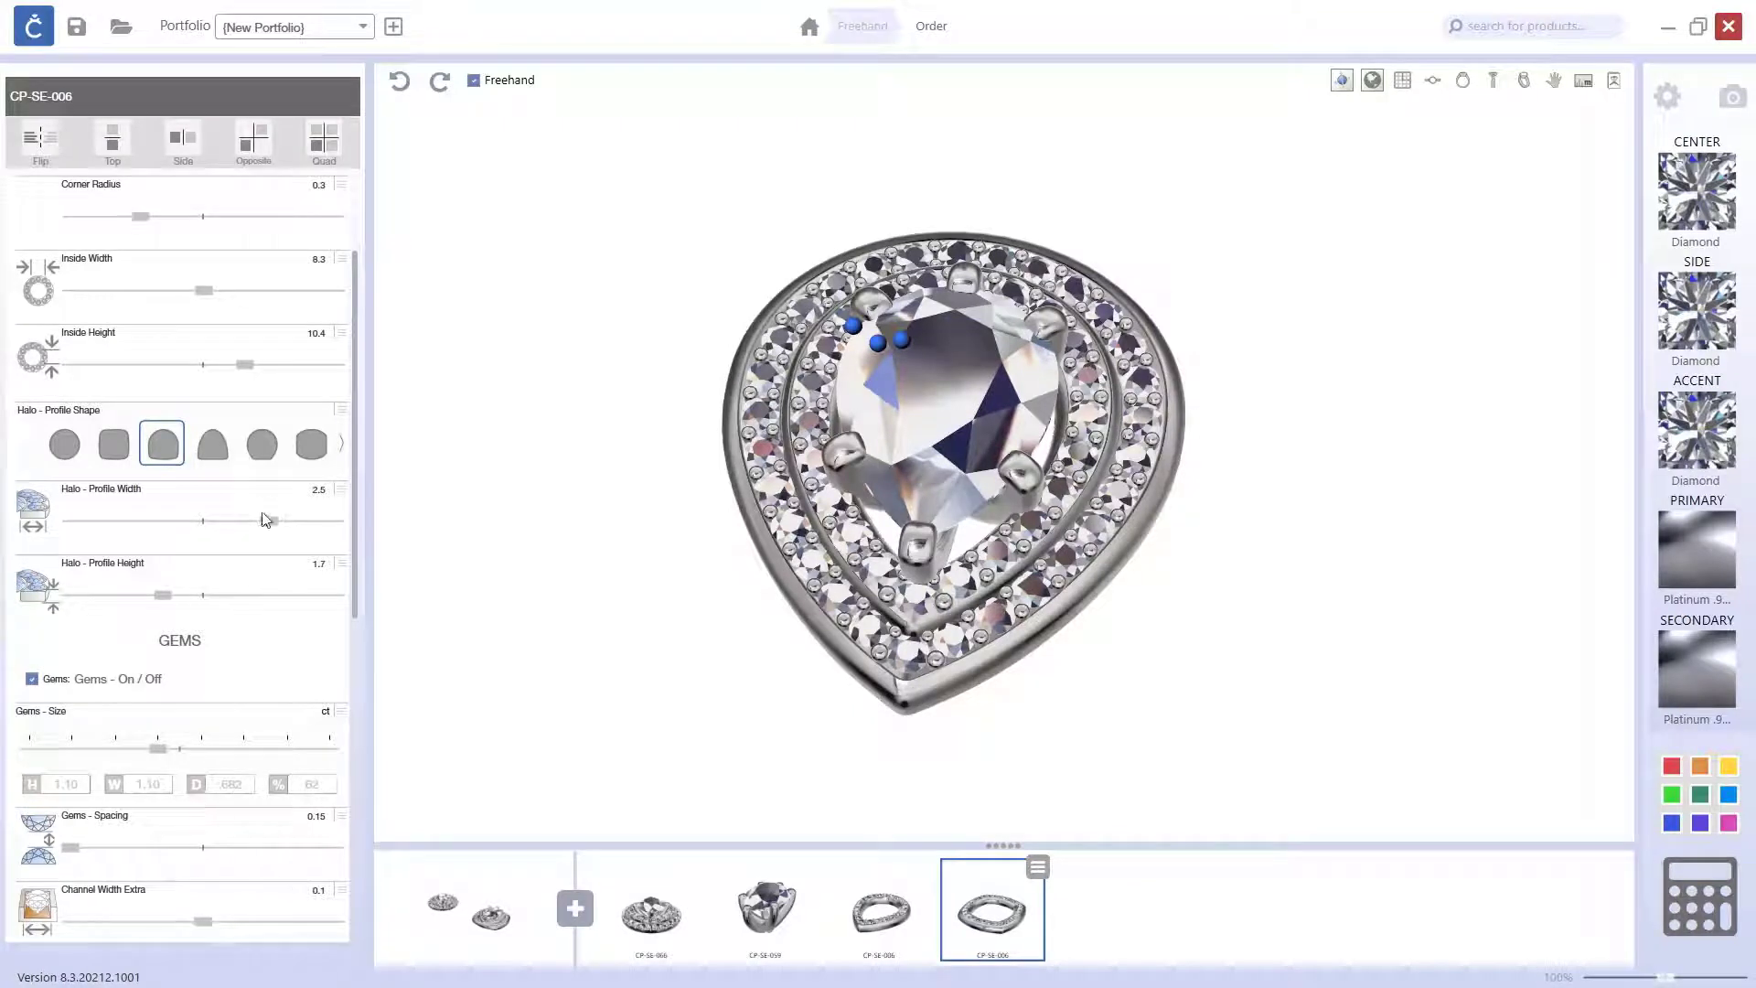
pyautogui.moveTo(268, 521); pyautogui.dragTo(213, 528)
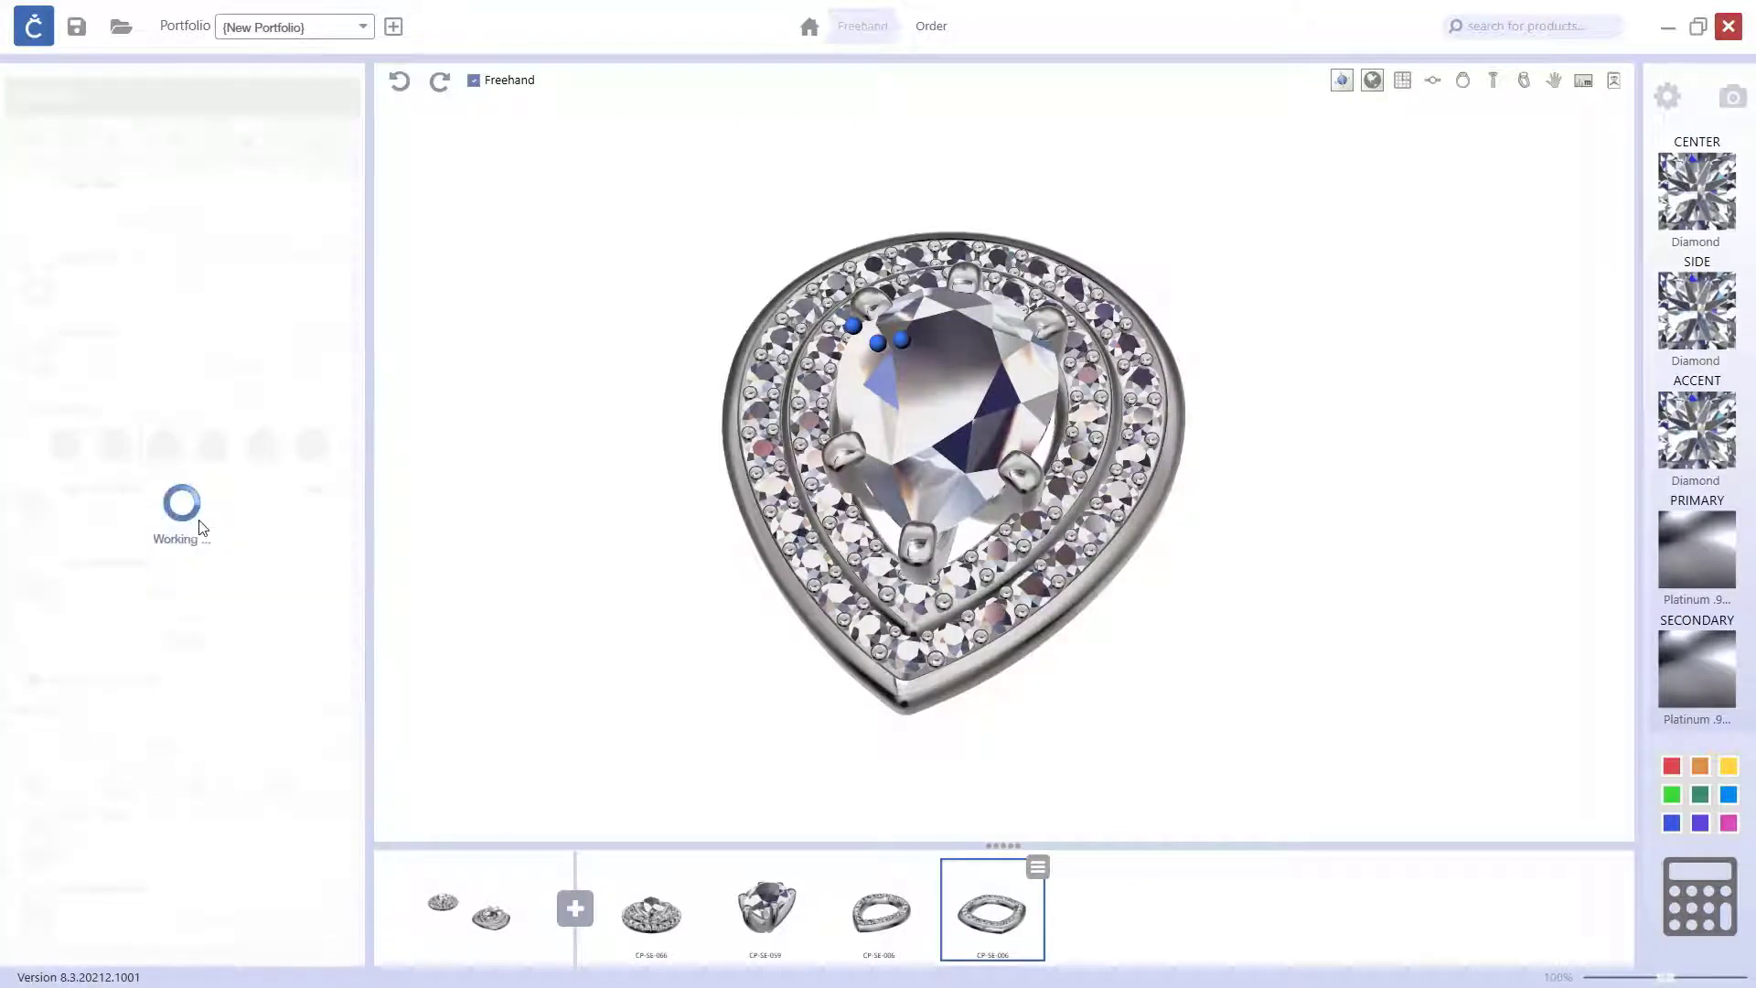
pyautogui.moveTo(672, 537); pyautogui.dragTo(696, 506, button='right')
pyautogui.scroll(-3, 269, 768)
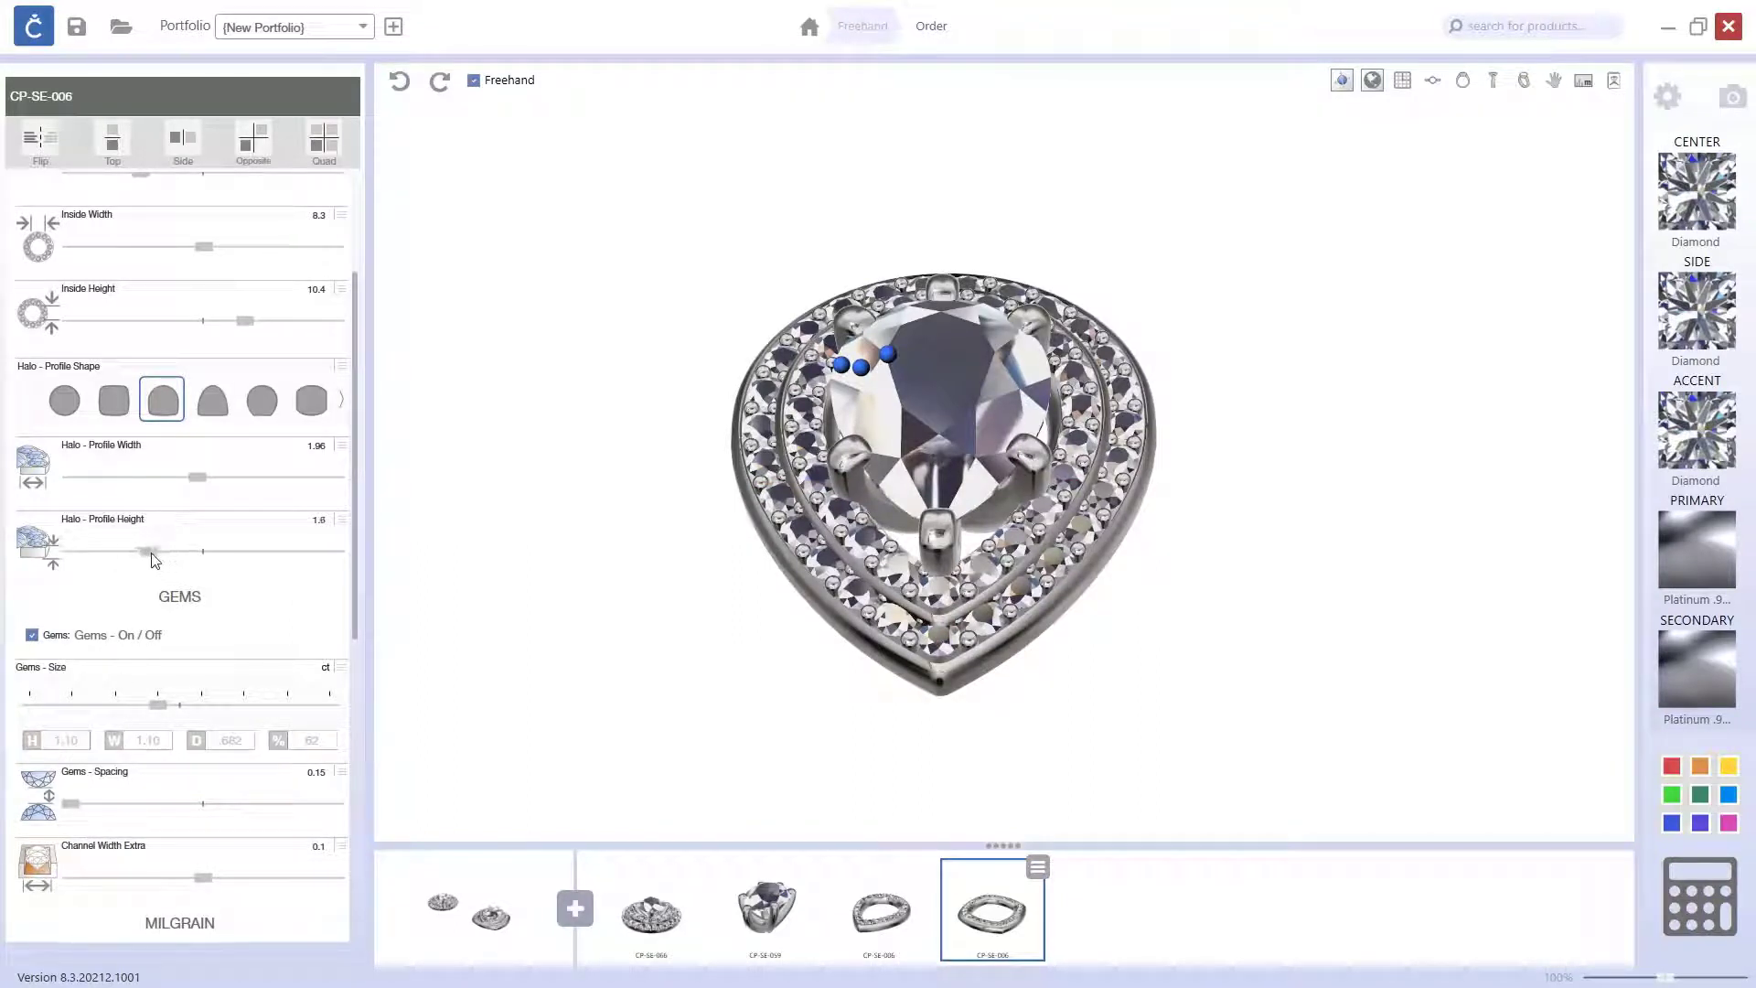
pyautogui.moveTo(152, 553); pyautogui.dragTo(137, 552)
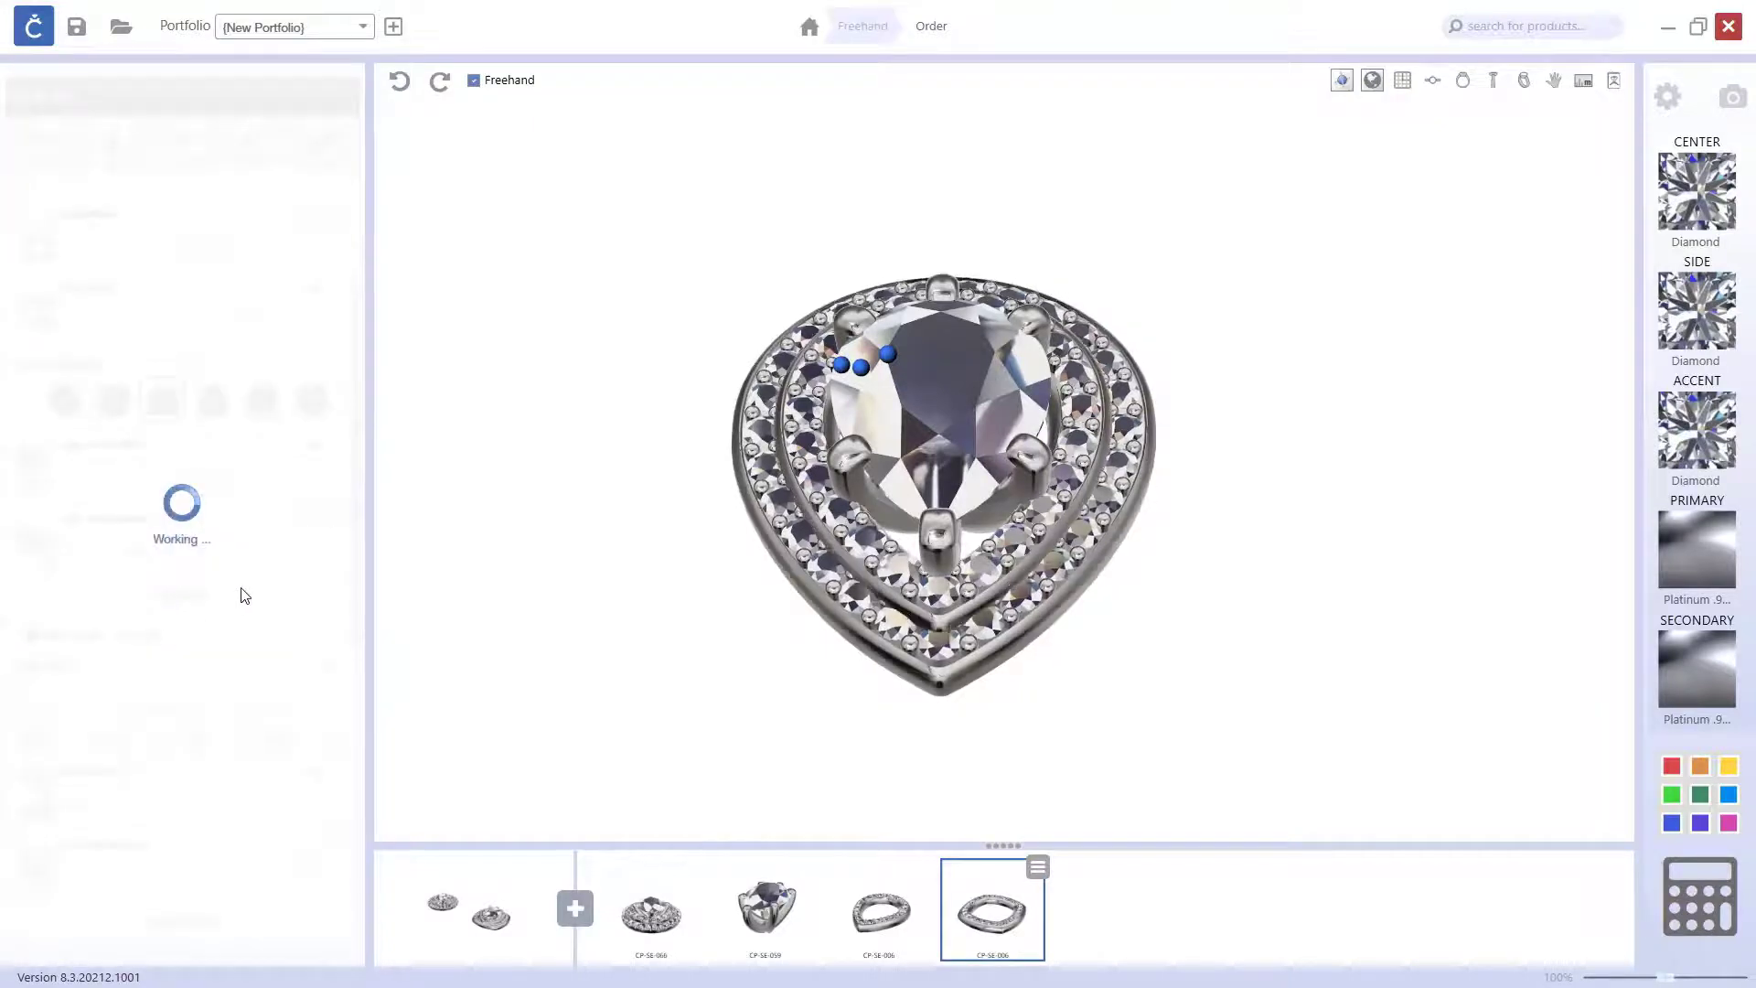
# Step: Examine the double pear halo next to the ready-made halo cluster from above and from the side
pyautogui.moveTo(674, 580); pyautogui.dragTo(629, 710)
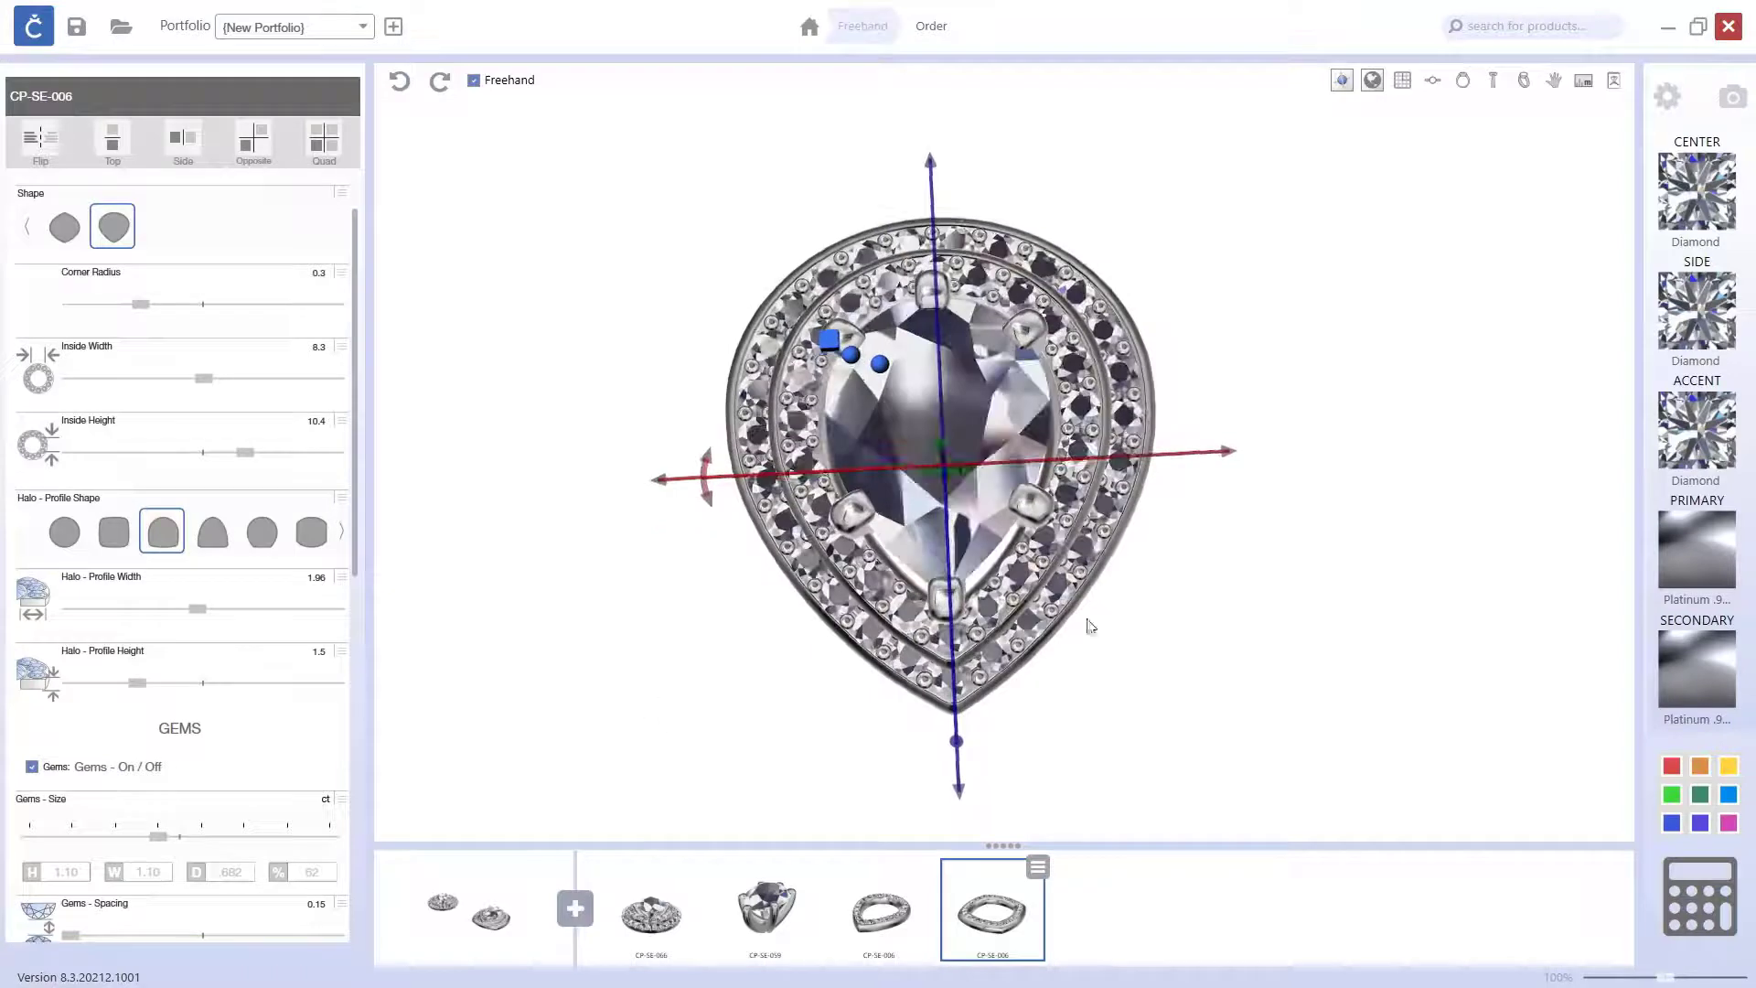
pyautogui.scroll(-5, 1162, 576)
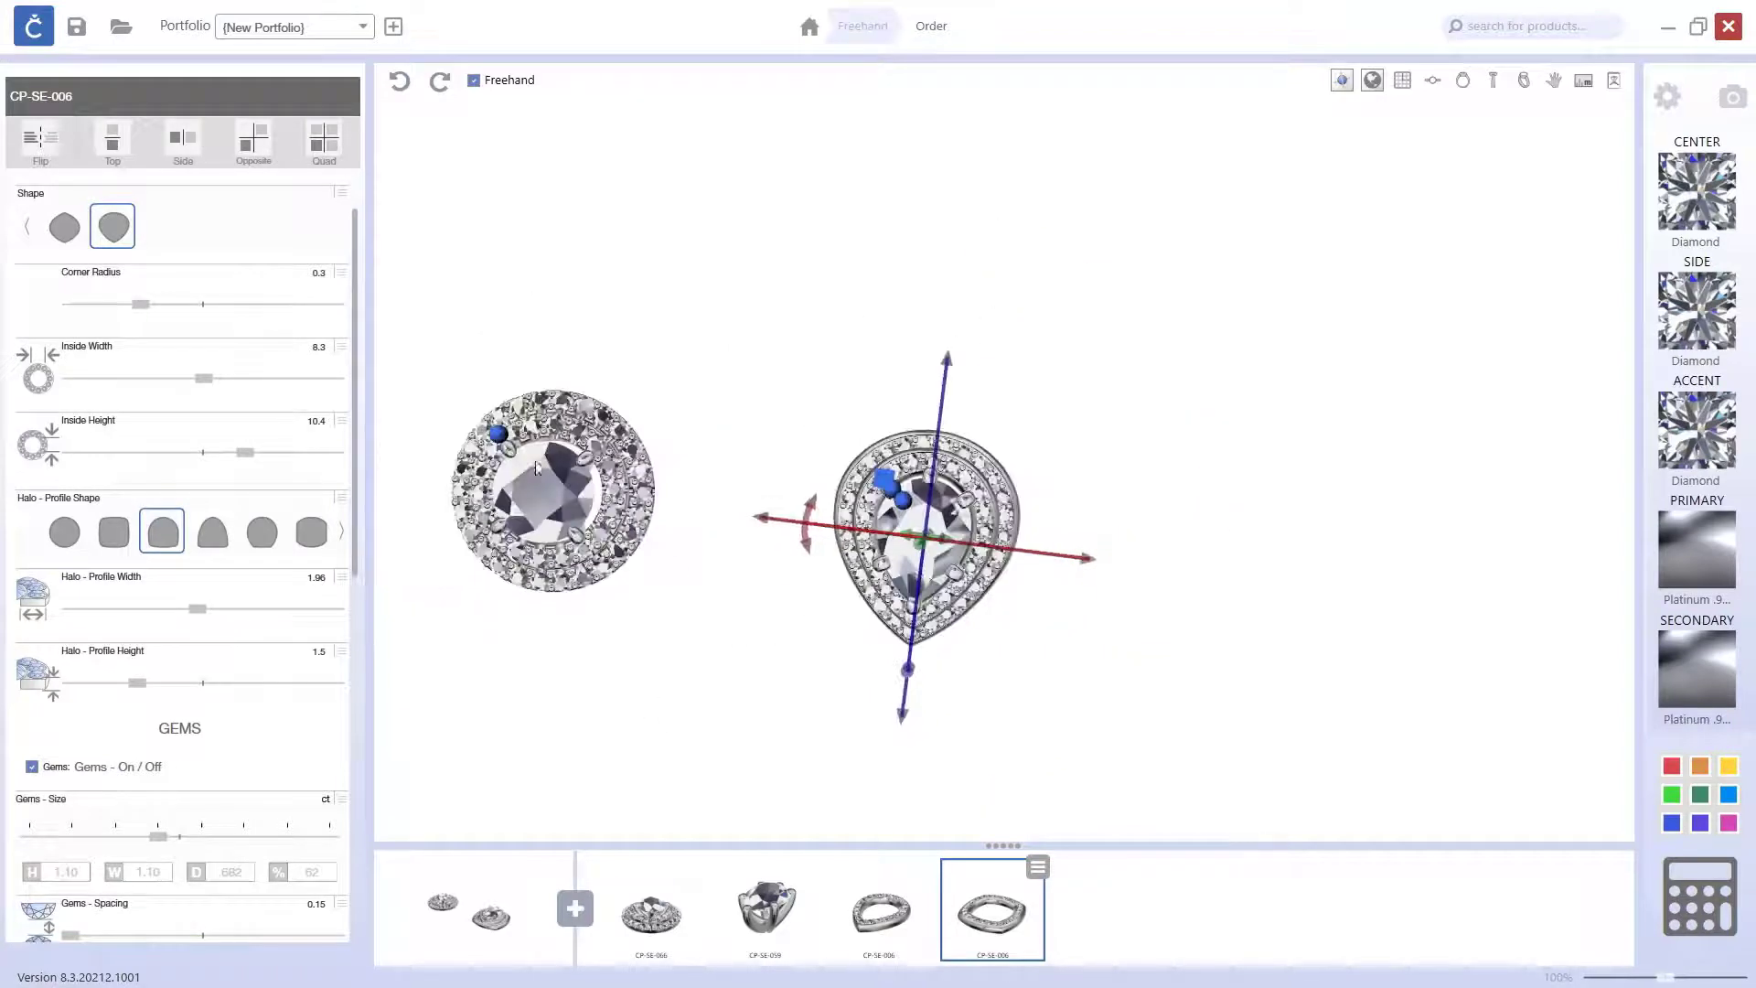
pyautogui.moveTo(725, 681); pyautogui.dragTo(766, 567)
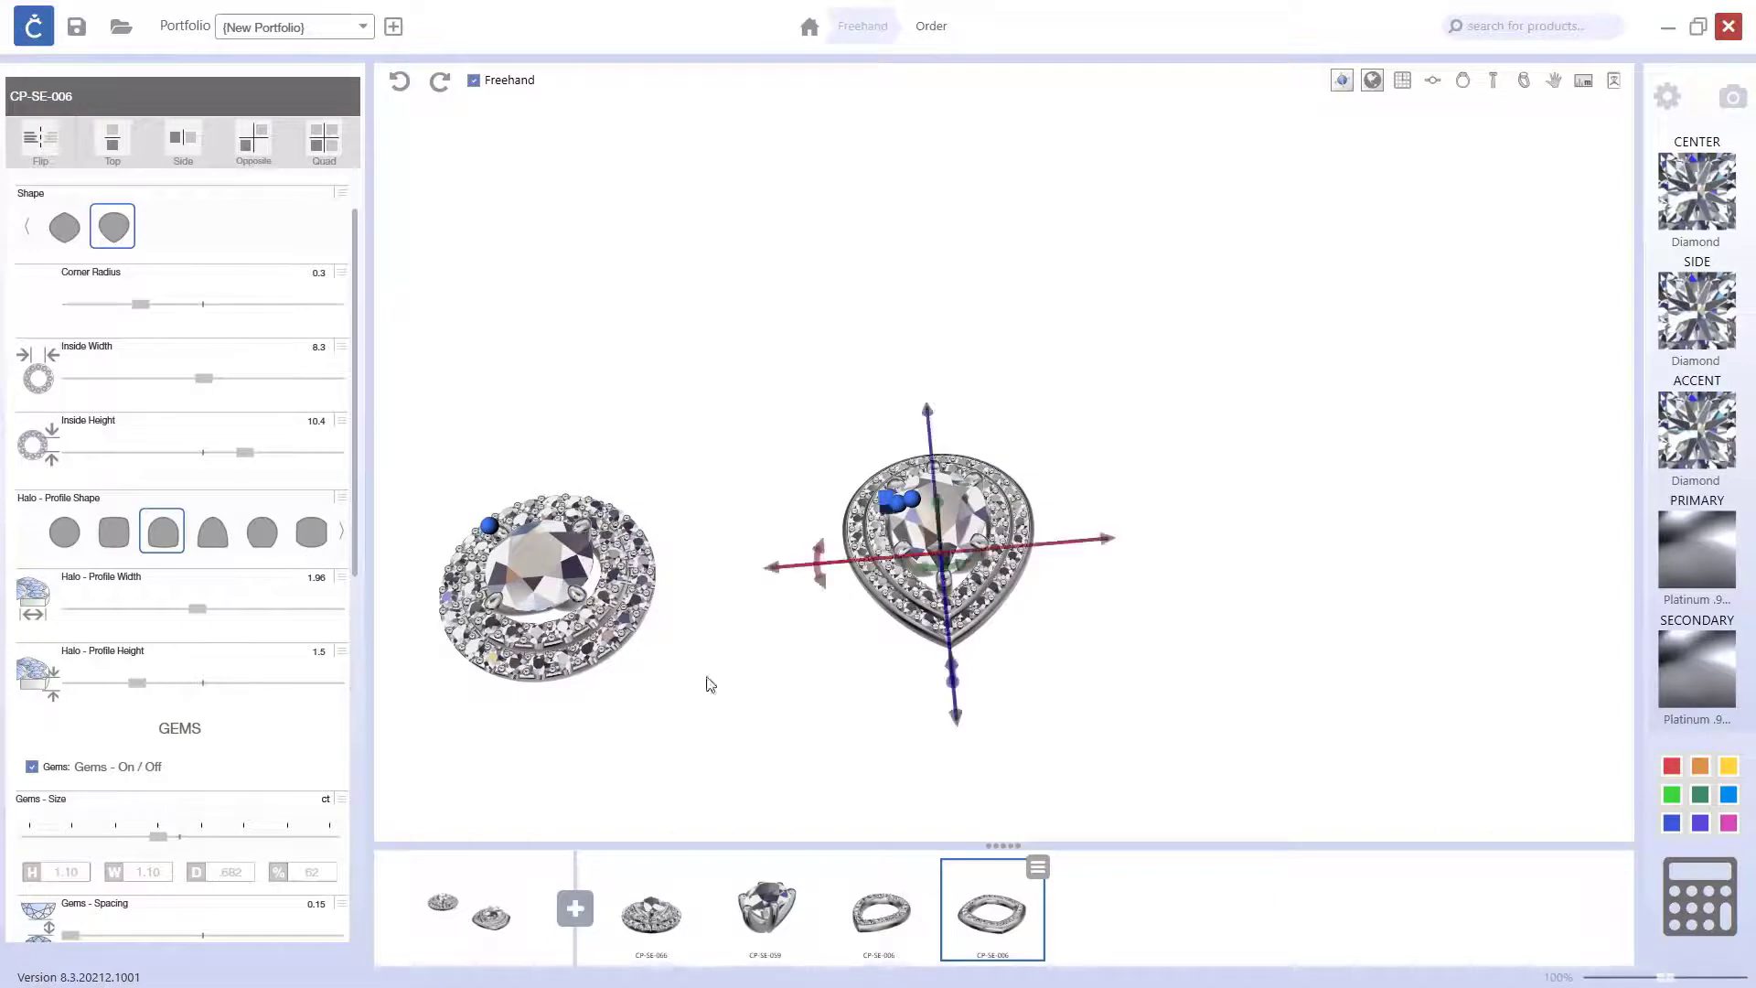
pyautogui.moveTo(1052, 685); pyautogui.dragTo(1102, 587, button='right')
pyautogui.click(1122, 611)
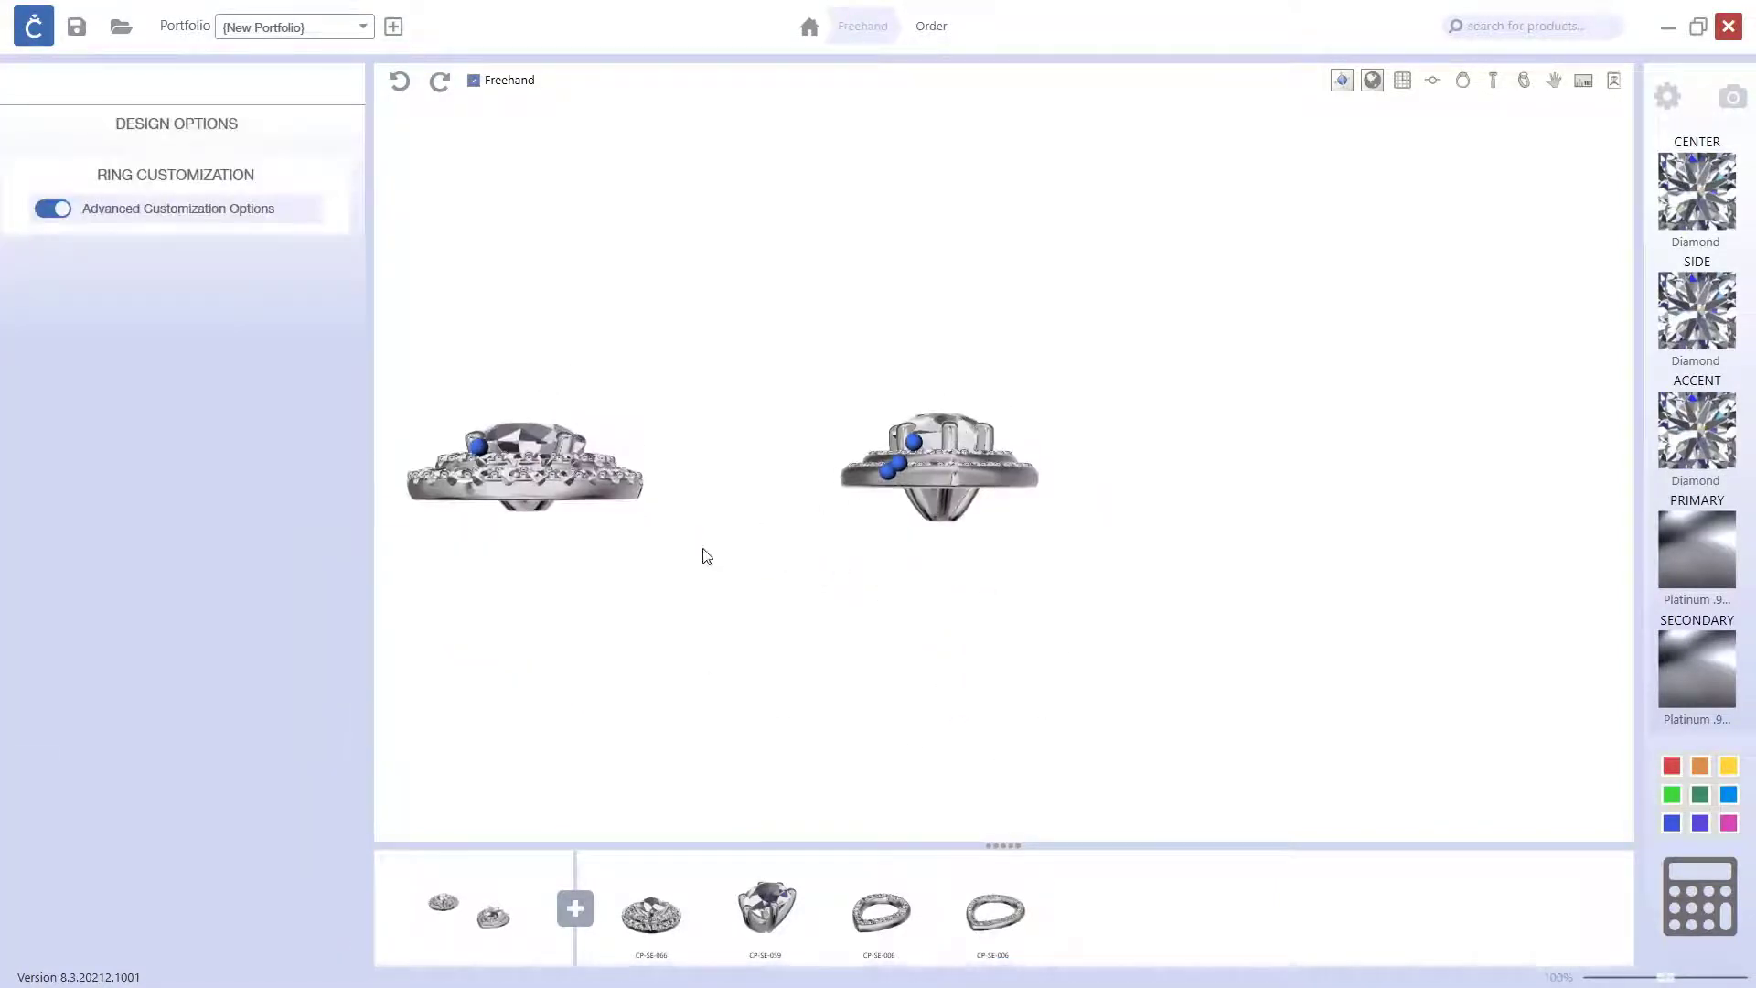
pyautogui.moveTo(706, 556); pyautogui.dragTo(768, 578, button='right')
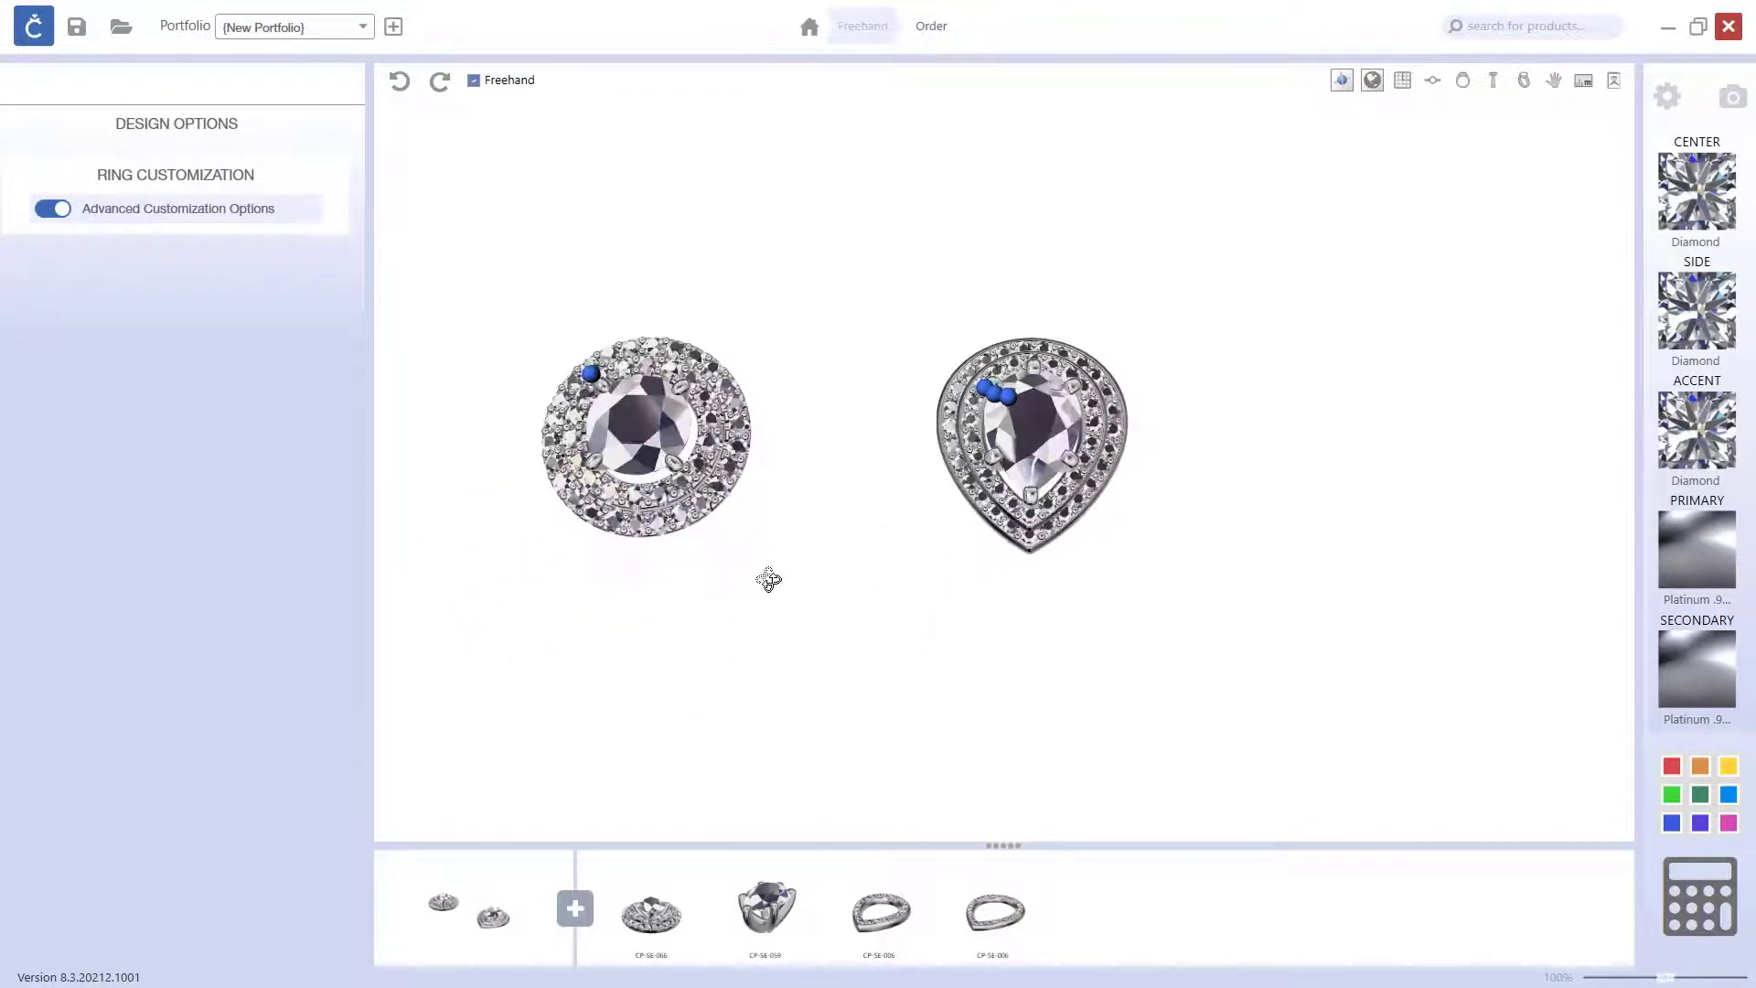
pyautogui.moveTo(998, 682)
pyautogui.mouseDown(button='right')
pyautogui.moveTo(1007, 631)
pyautogui.moveTo(996, 647)
pyautogui.mouseUp(button='right')
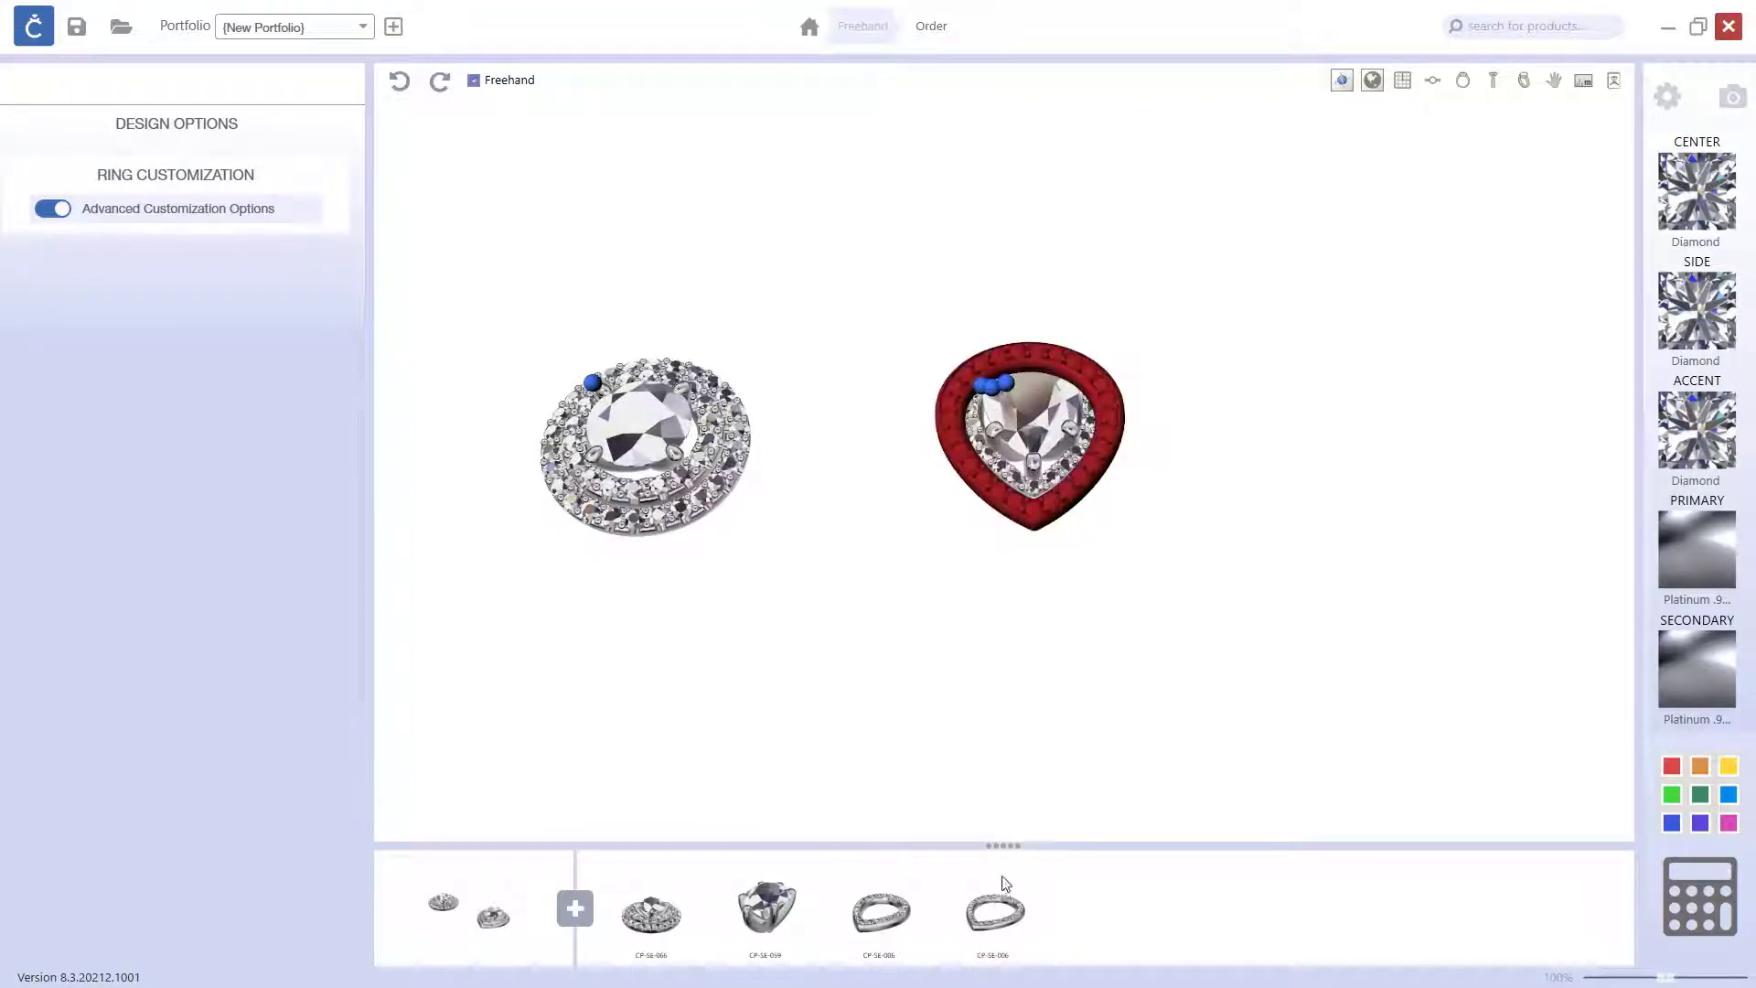
# Step: Switch the primary and secondary metals on the outer pear halo
pyautogui.click(895, 913)
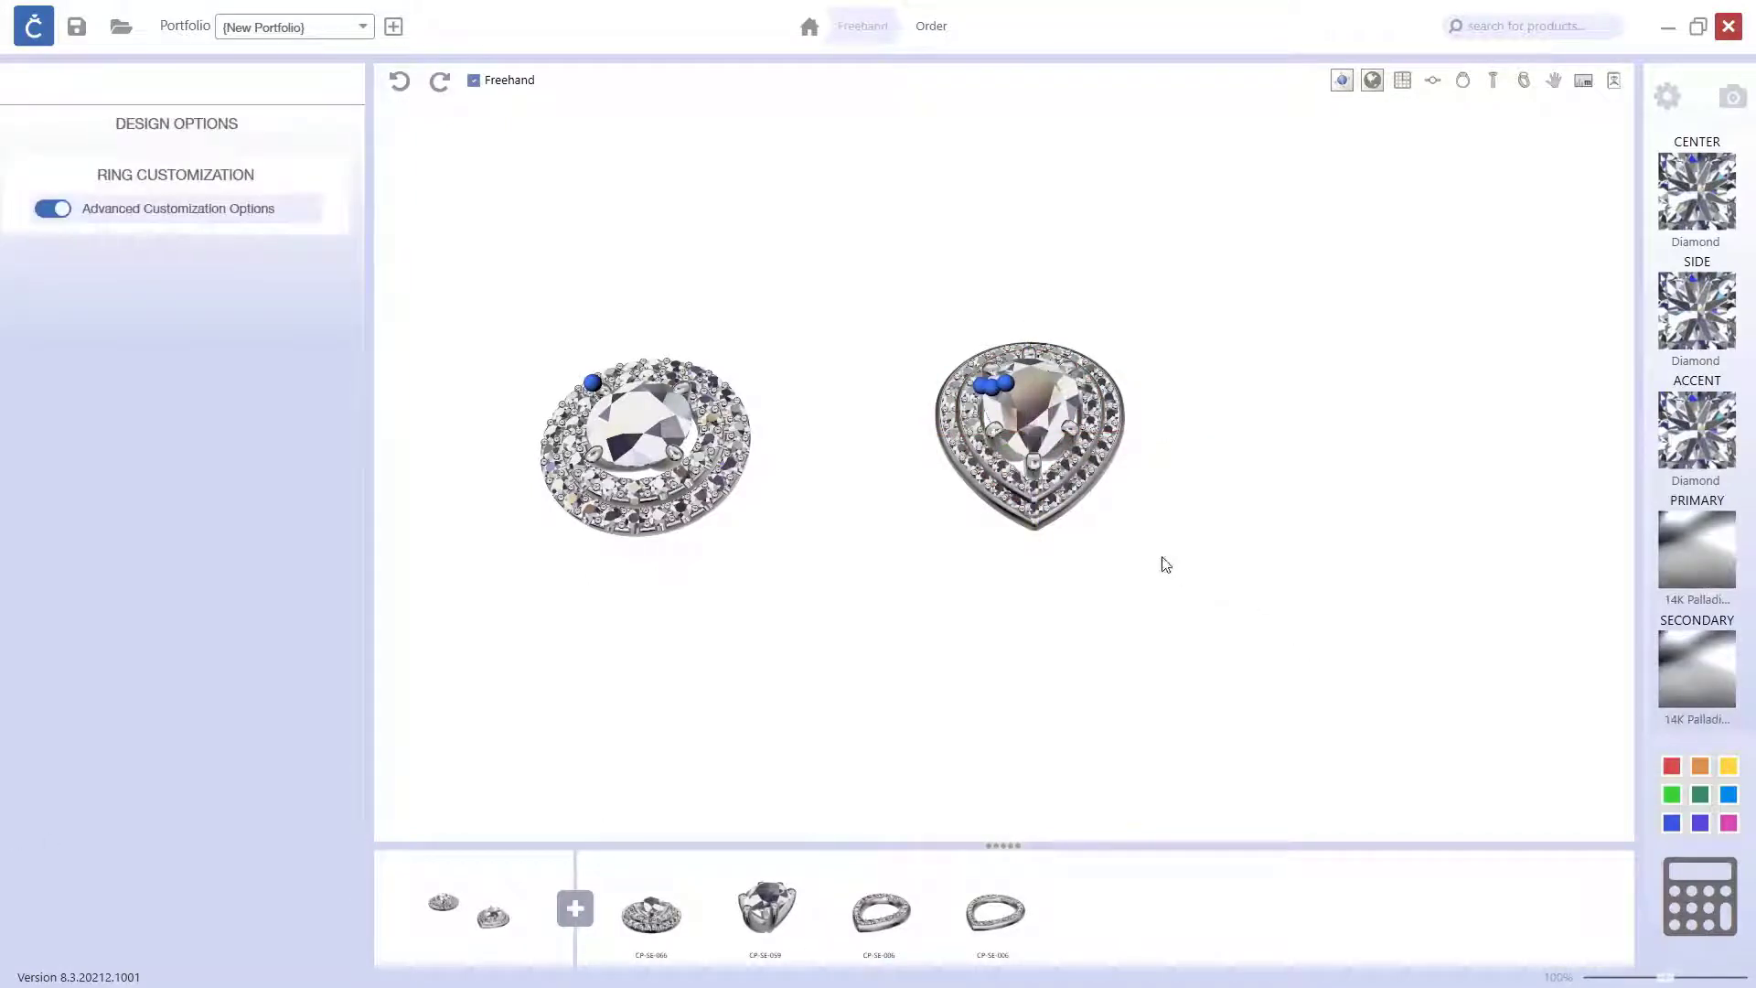
pyautogui.click(999, 915)
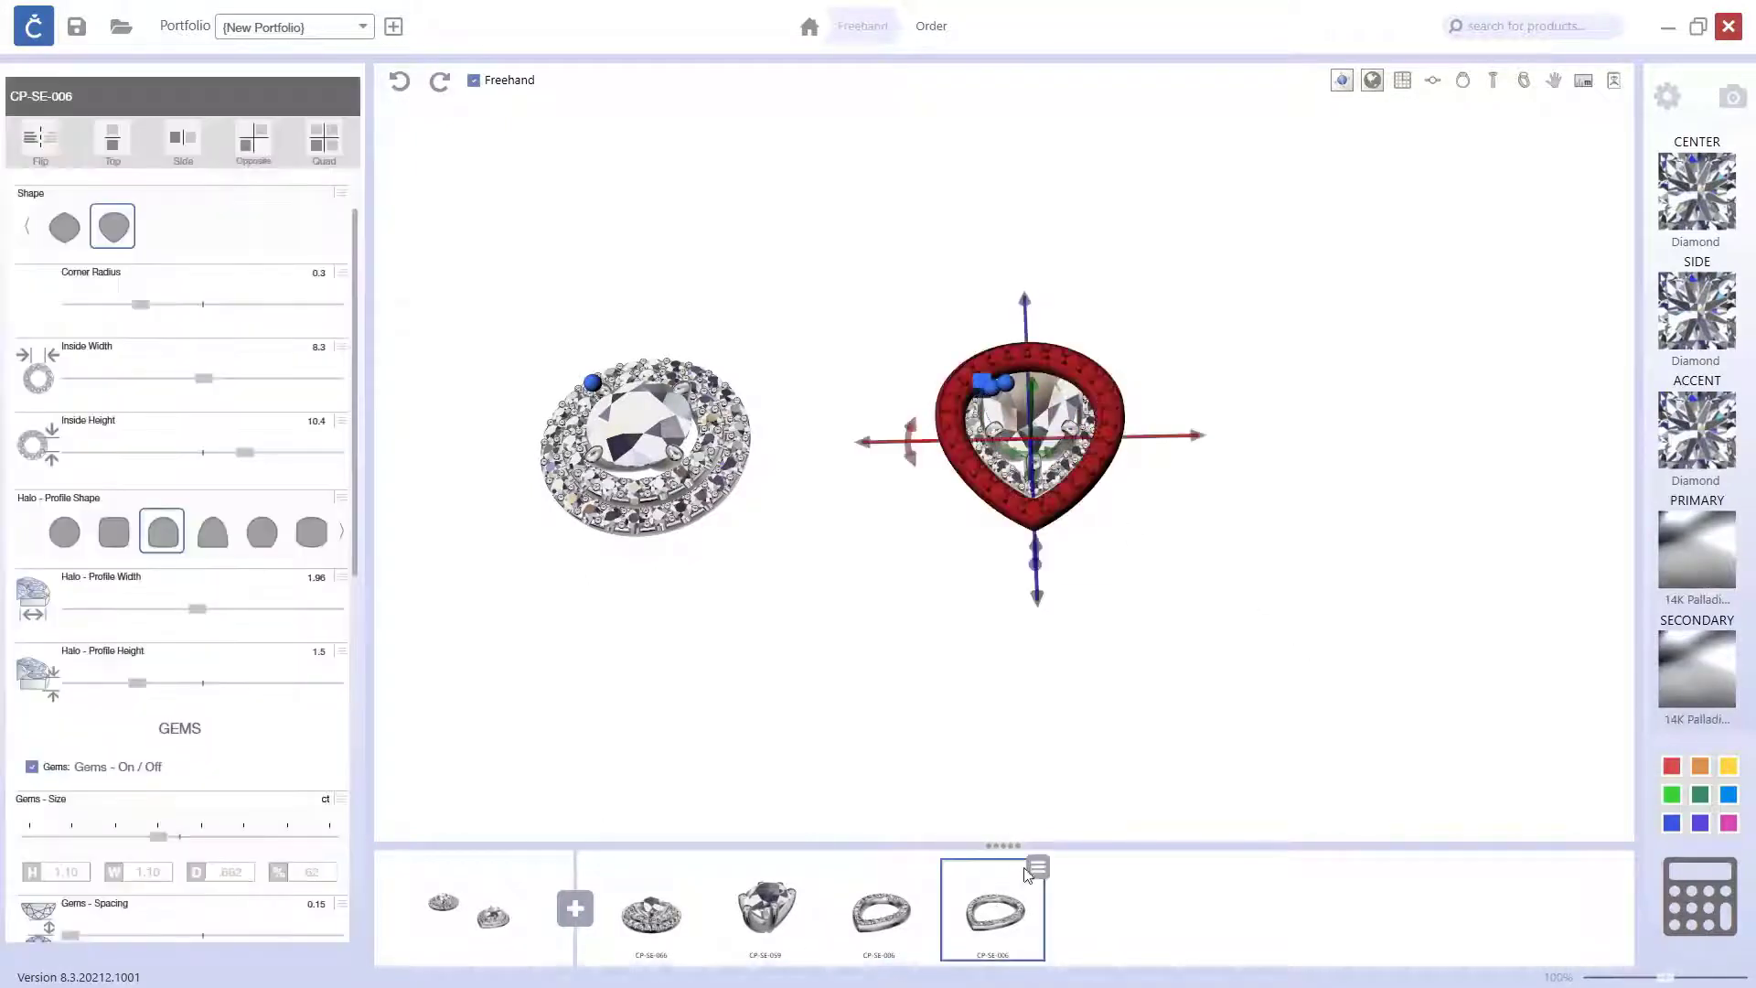
pyautogui.moveTo(1038, 868)
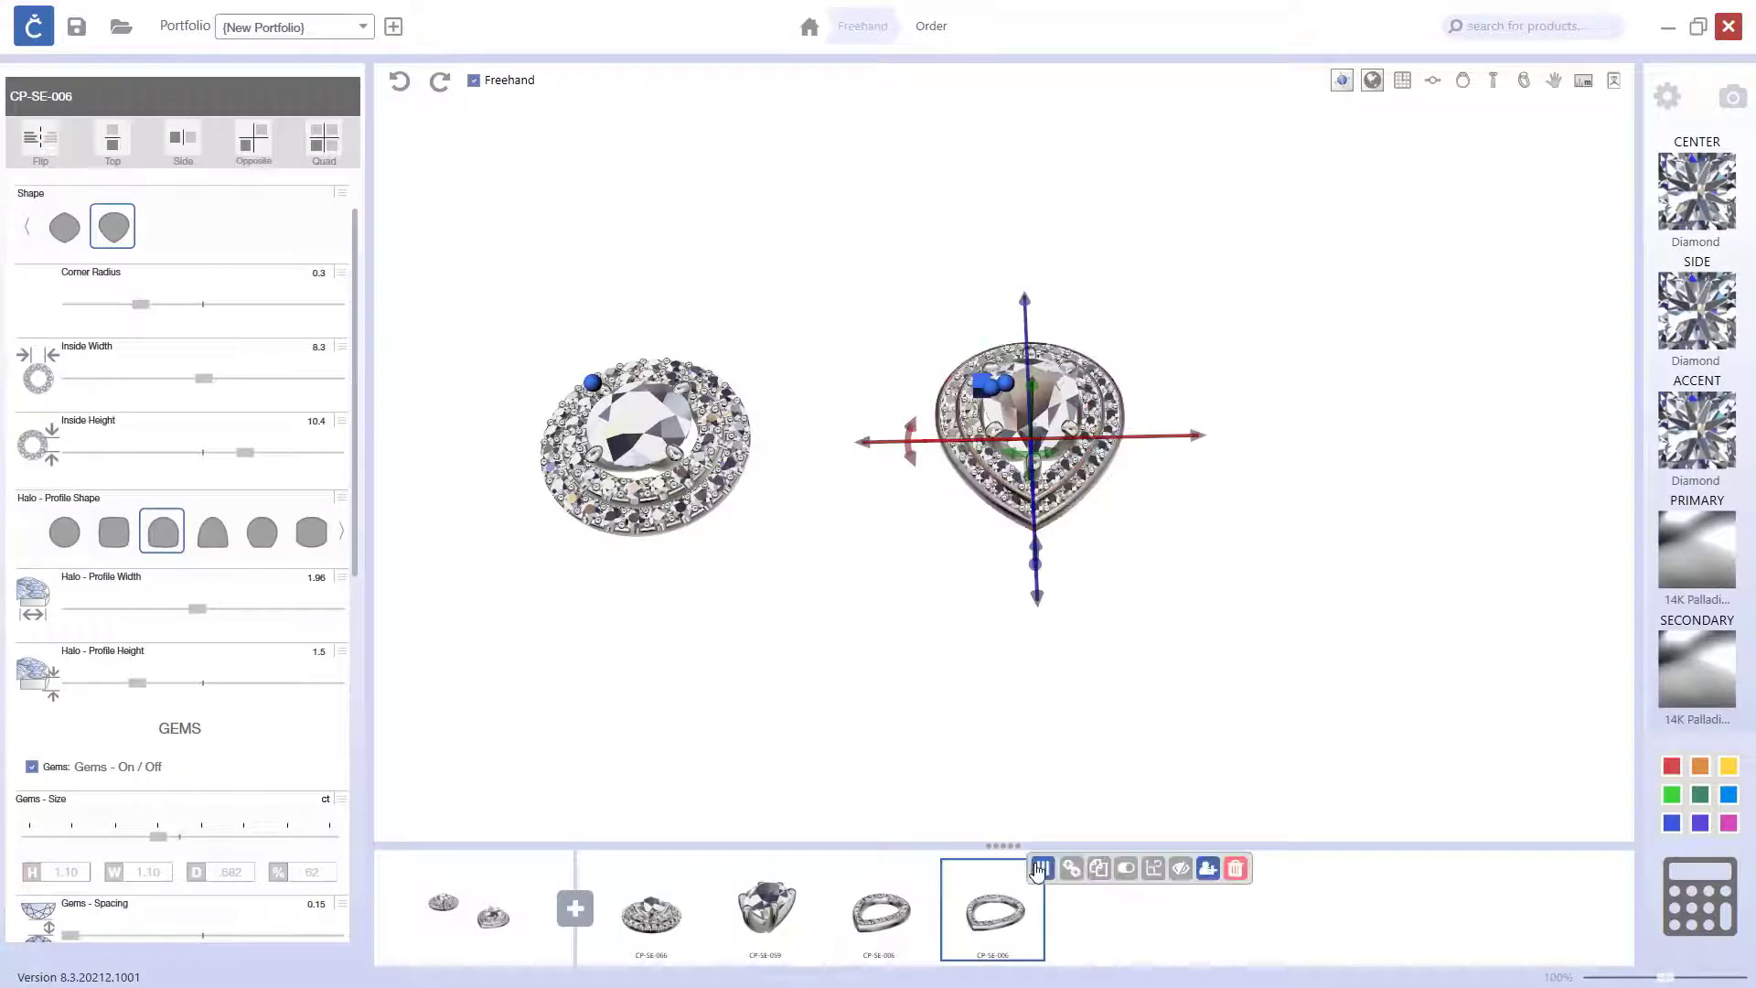
pyautogui.click(1132, 871)
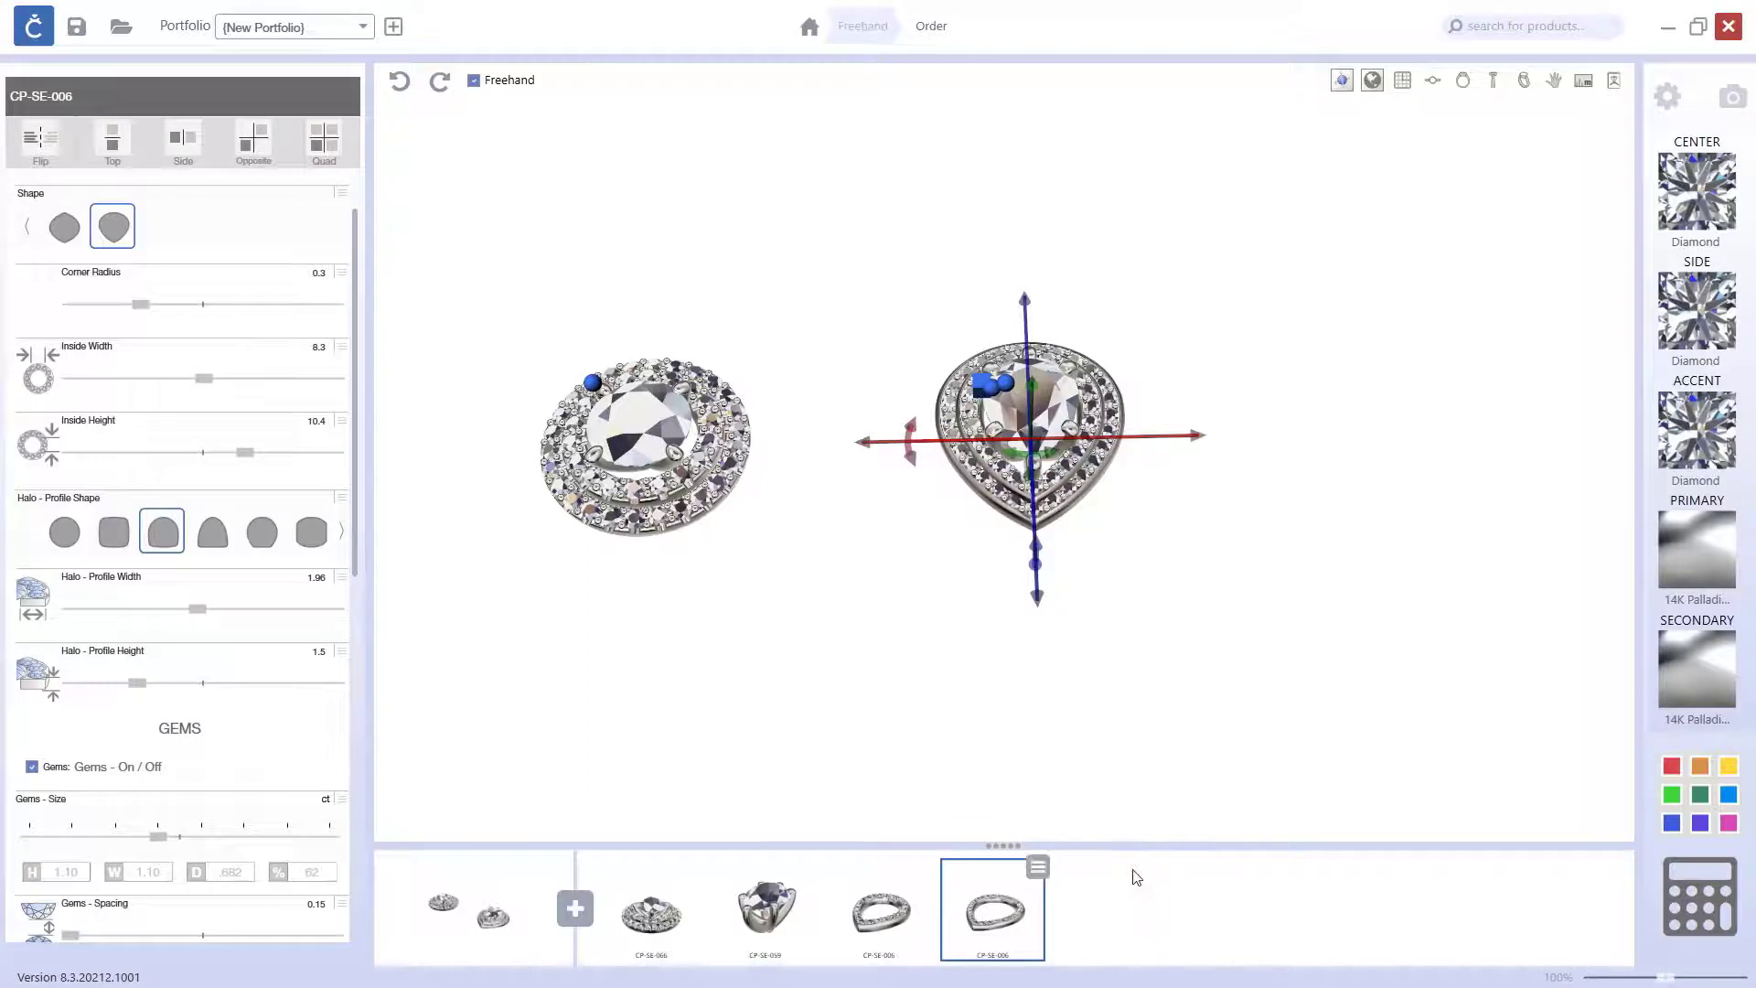
# Step: Set the design's primary metal to 18K yellow gold and its secondary metal to 14K rose gold
pyautogui.click(1713, 556)
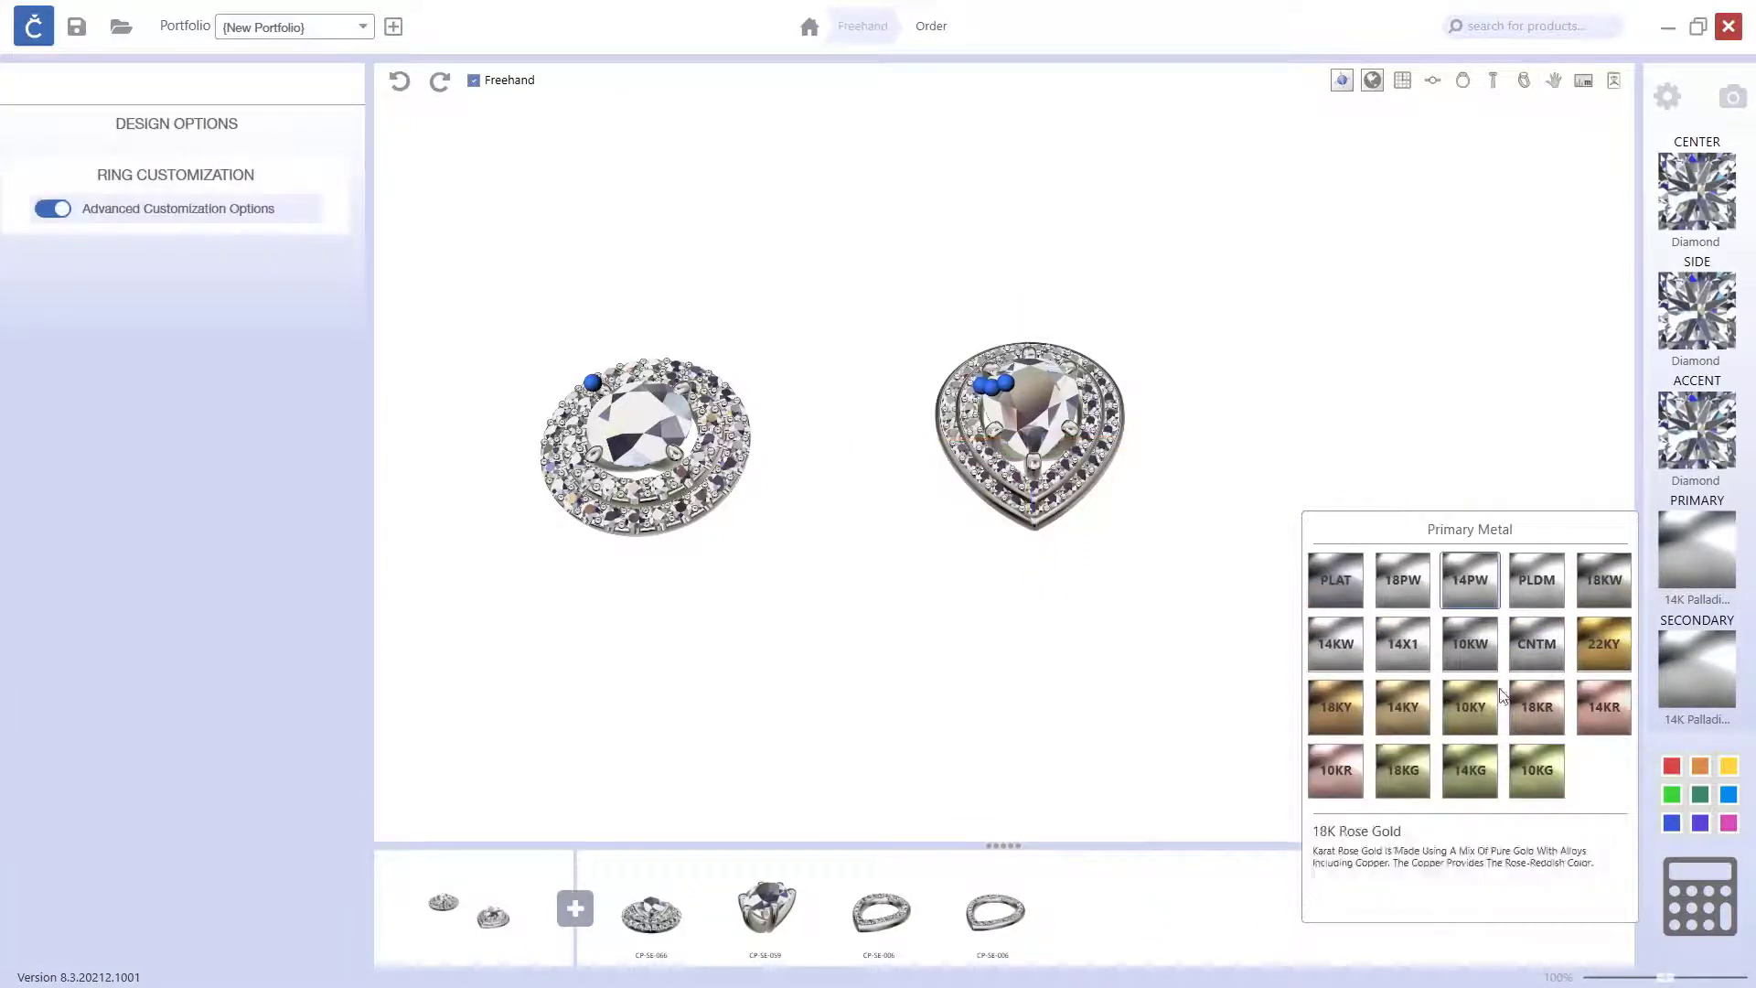
pyautogui.click(1335, 714)
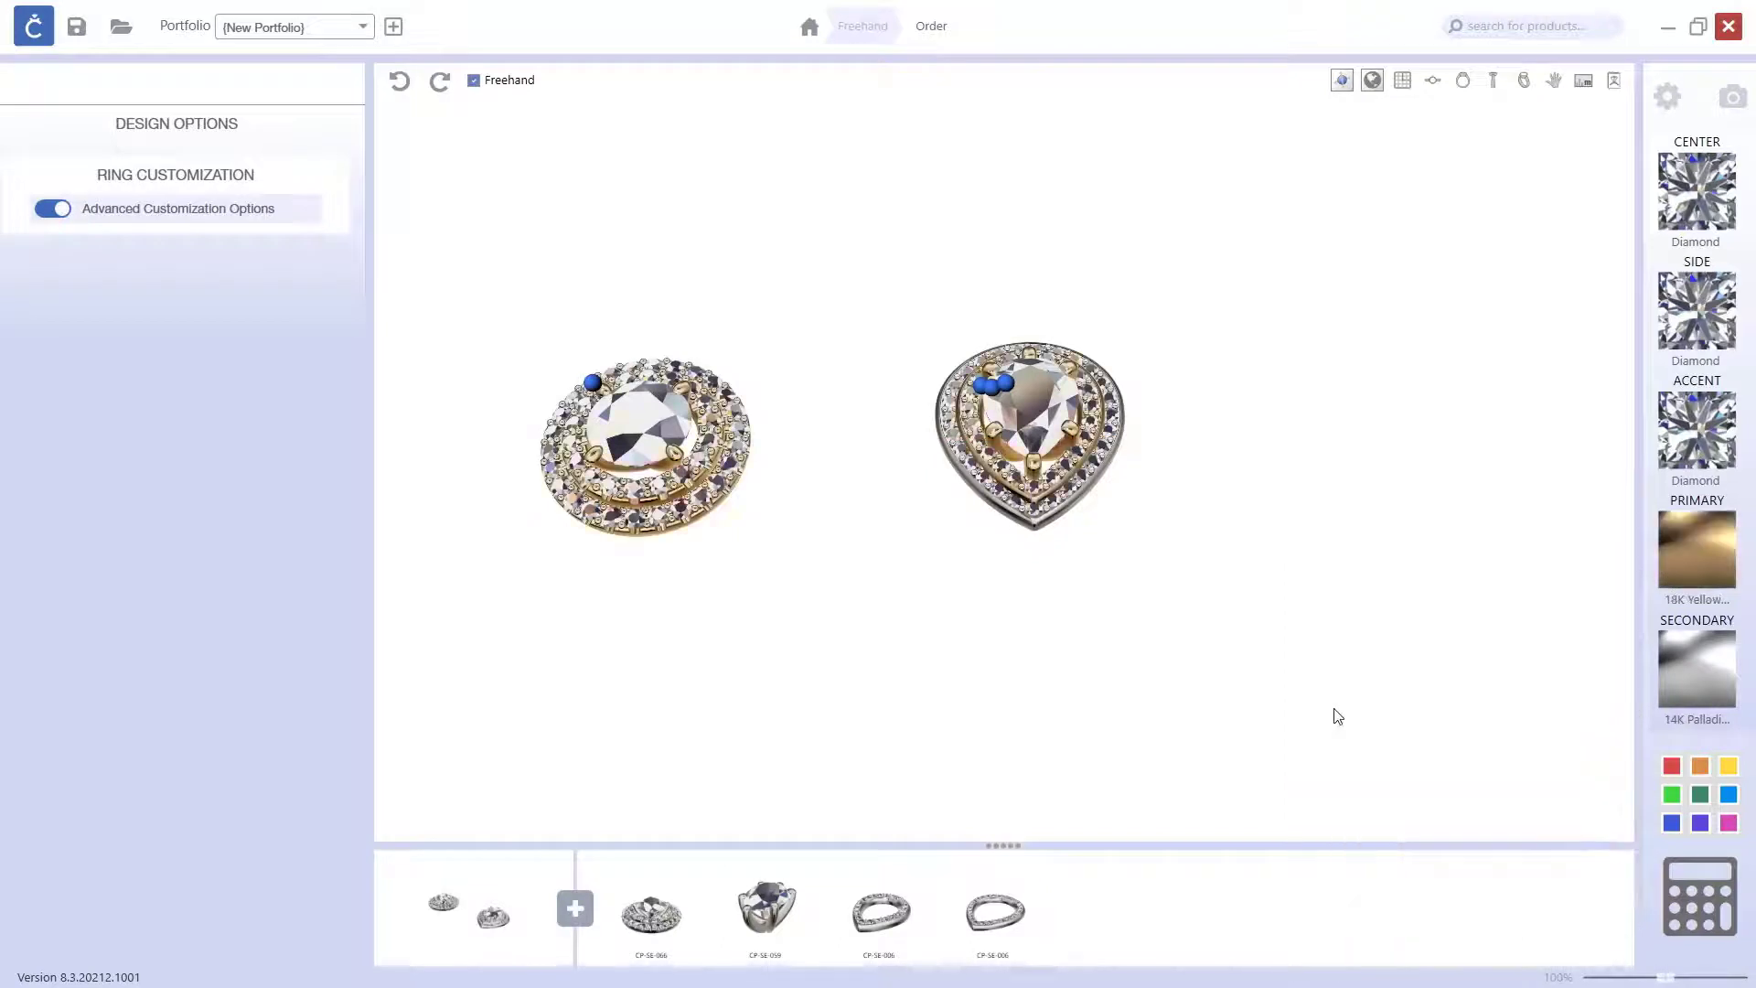
pyautogui.moveTo(1265, 658); pyautogui.dragTo(1077, 465)
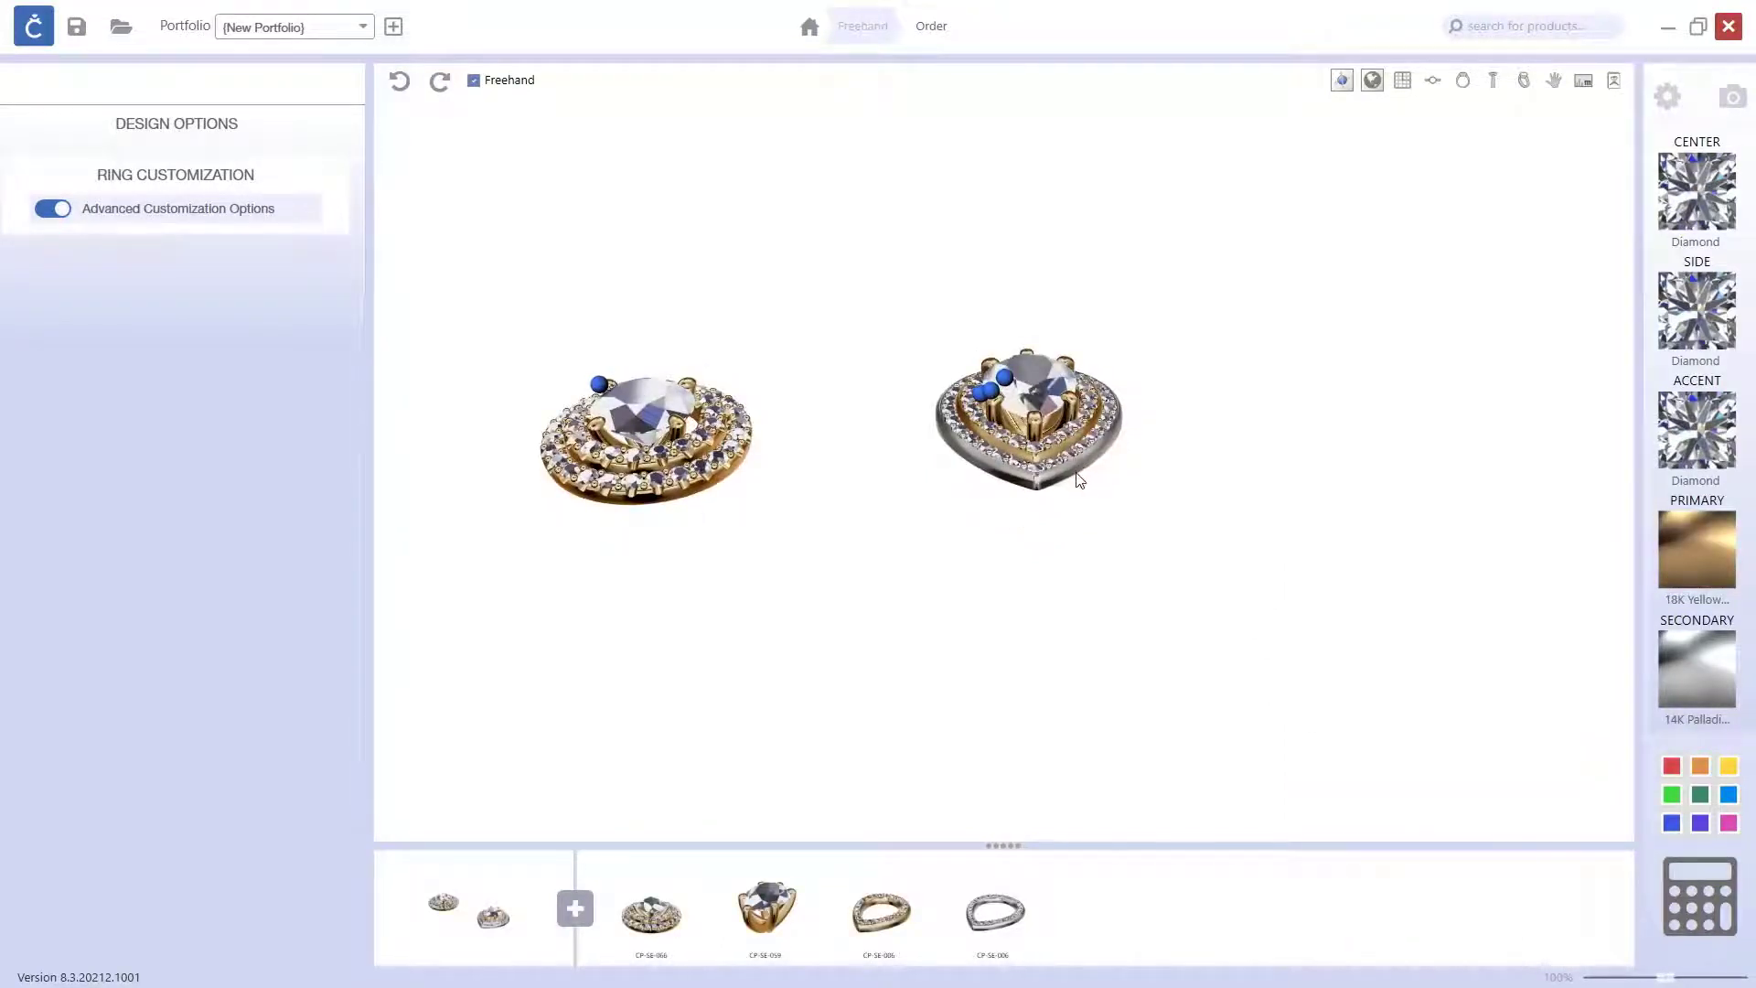
pyautogui.click(1691, 676)
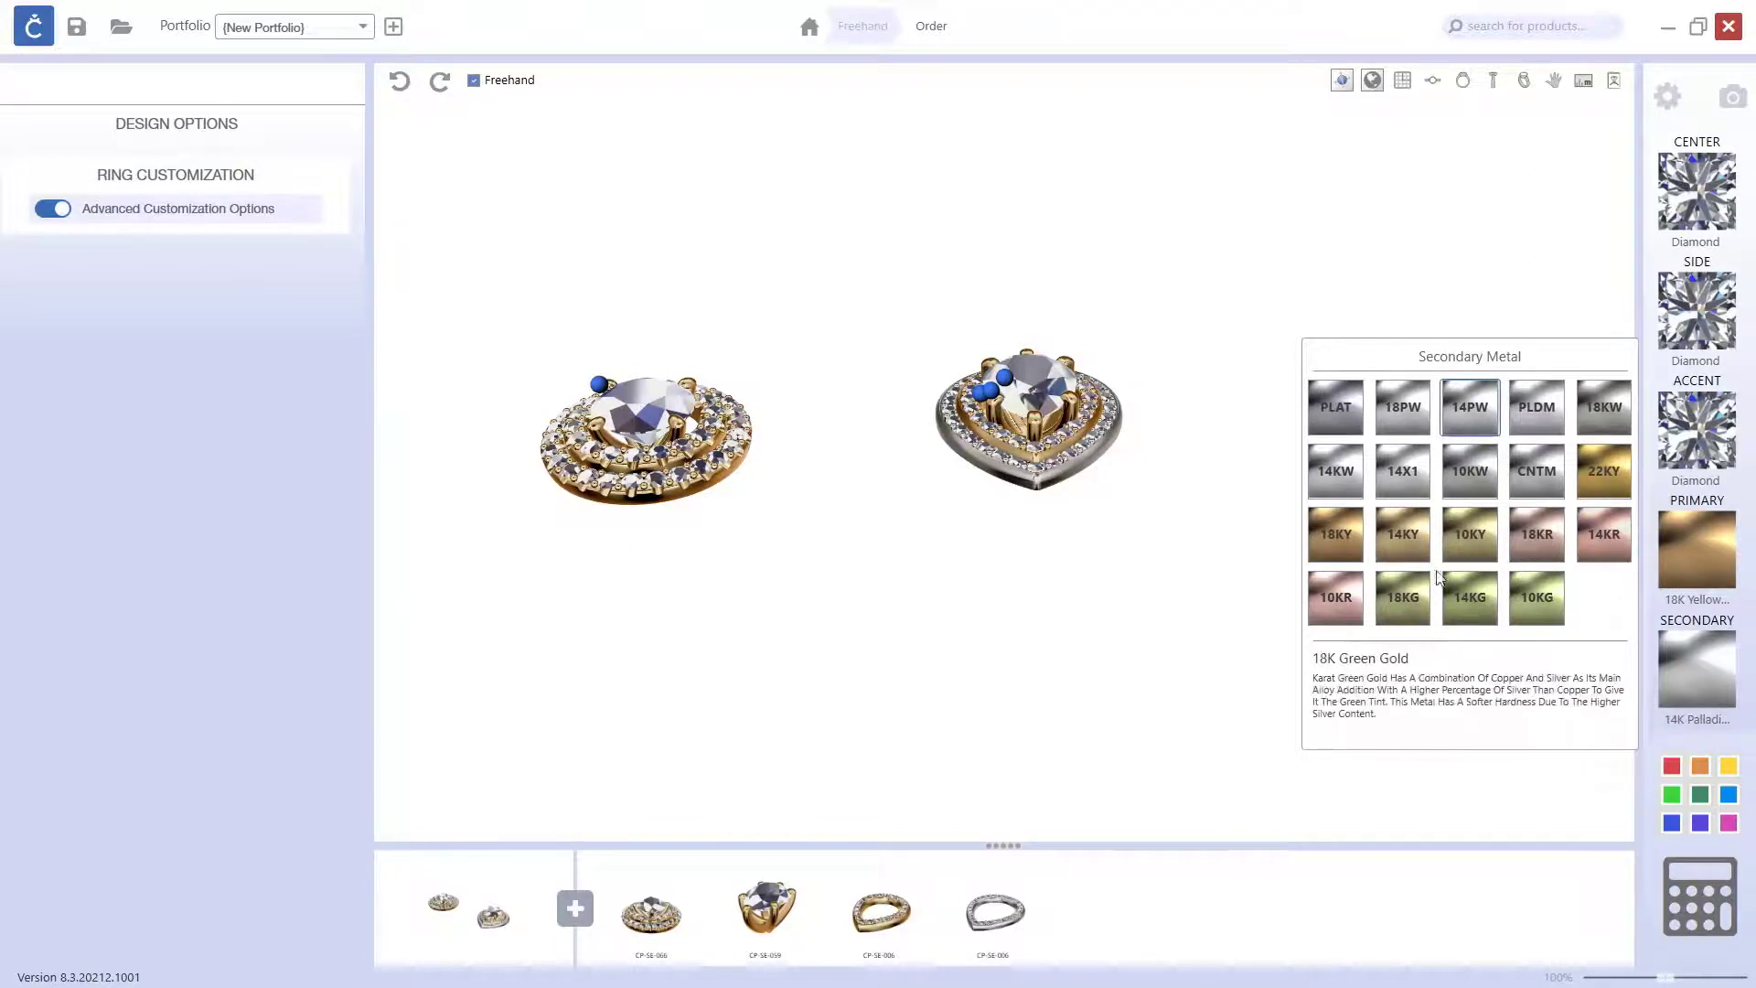
pyautogui.click(1602, 545)
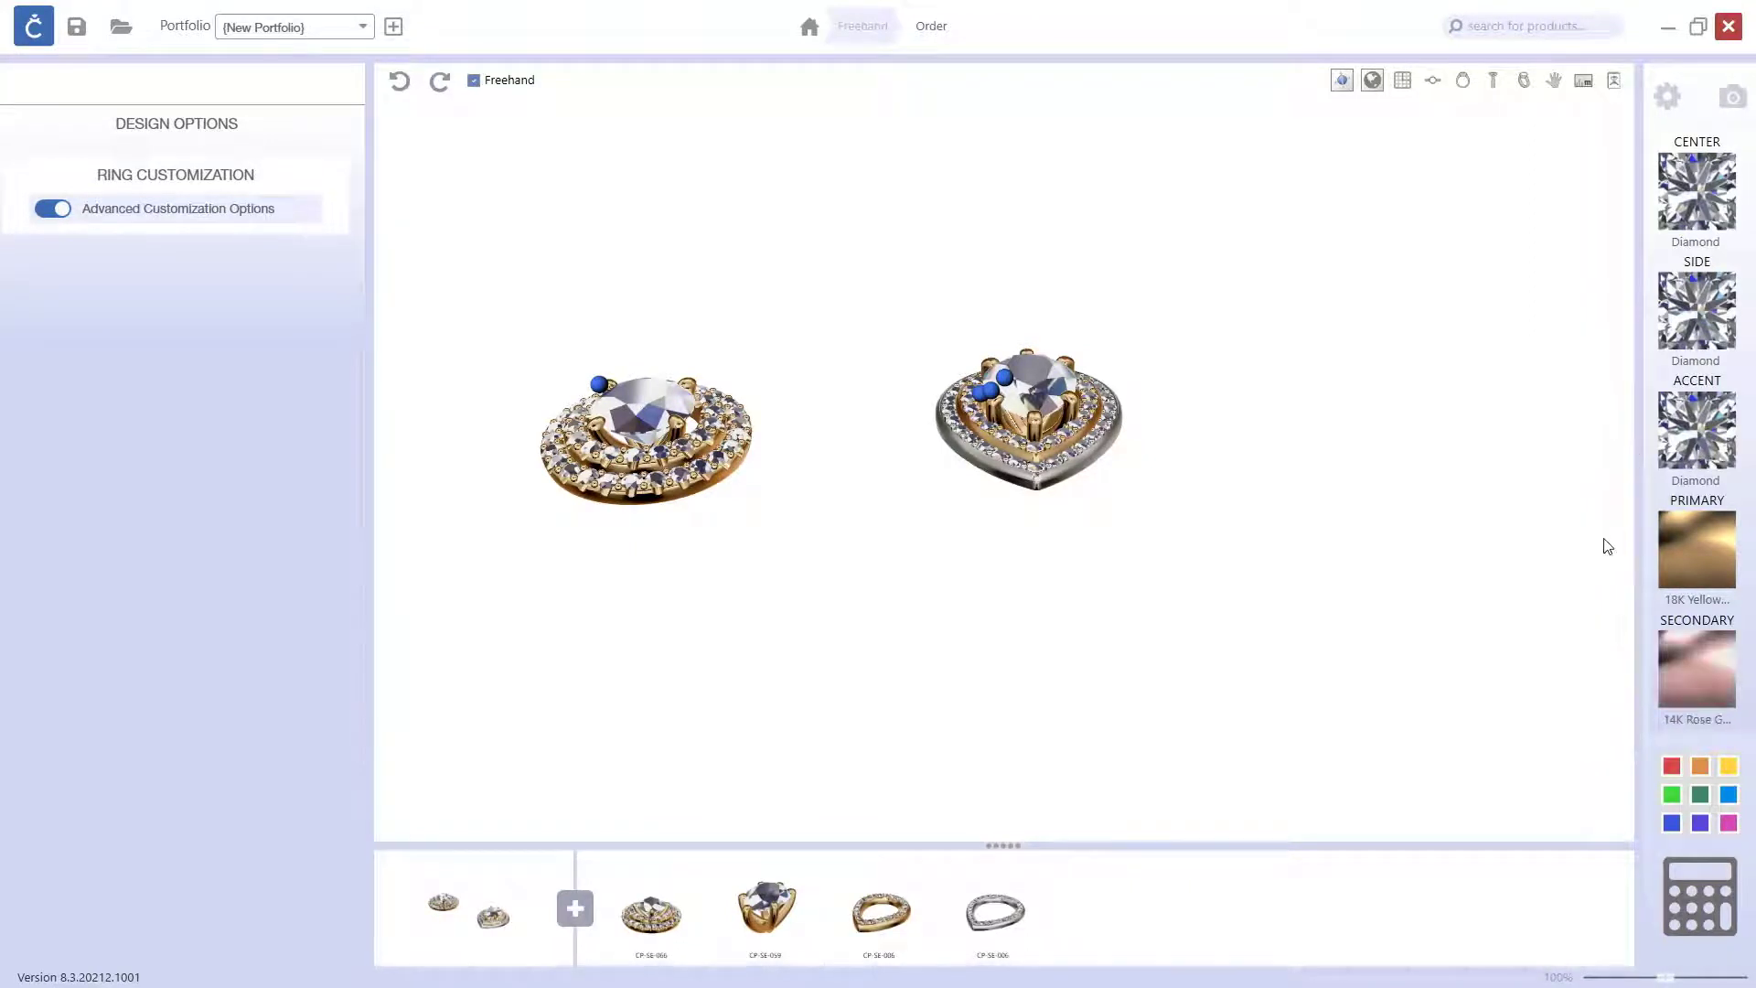
# Step: Examine the two-tone pear halo and the ready-made halo cluster up close from several angles
pyautogui.moveTo(1208, 540); pyautogui.dragTo(1093, 585)
pyautogui.scroll(4, 1164, 471)
pyautogui.moveTo(1093, 586); pyautogui.dragTo(1278, 549, button='right')
pyautogui.moveTo(1277, 548); pyautogui.dragTo(1221, 556)
pyautogui.moveTo(1222, 556); pyautogui.dragTo(1315, 559, button='right')
pyautogui.scroll(-2, 1315, 557)
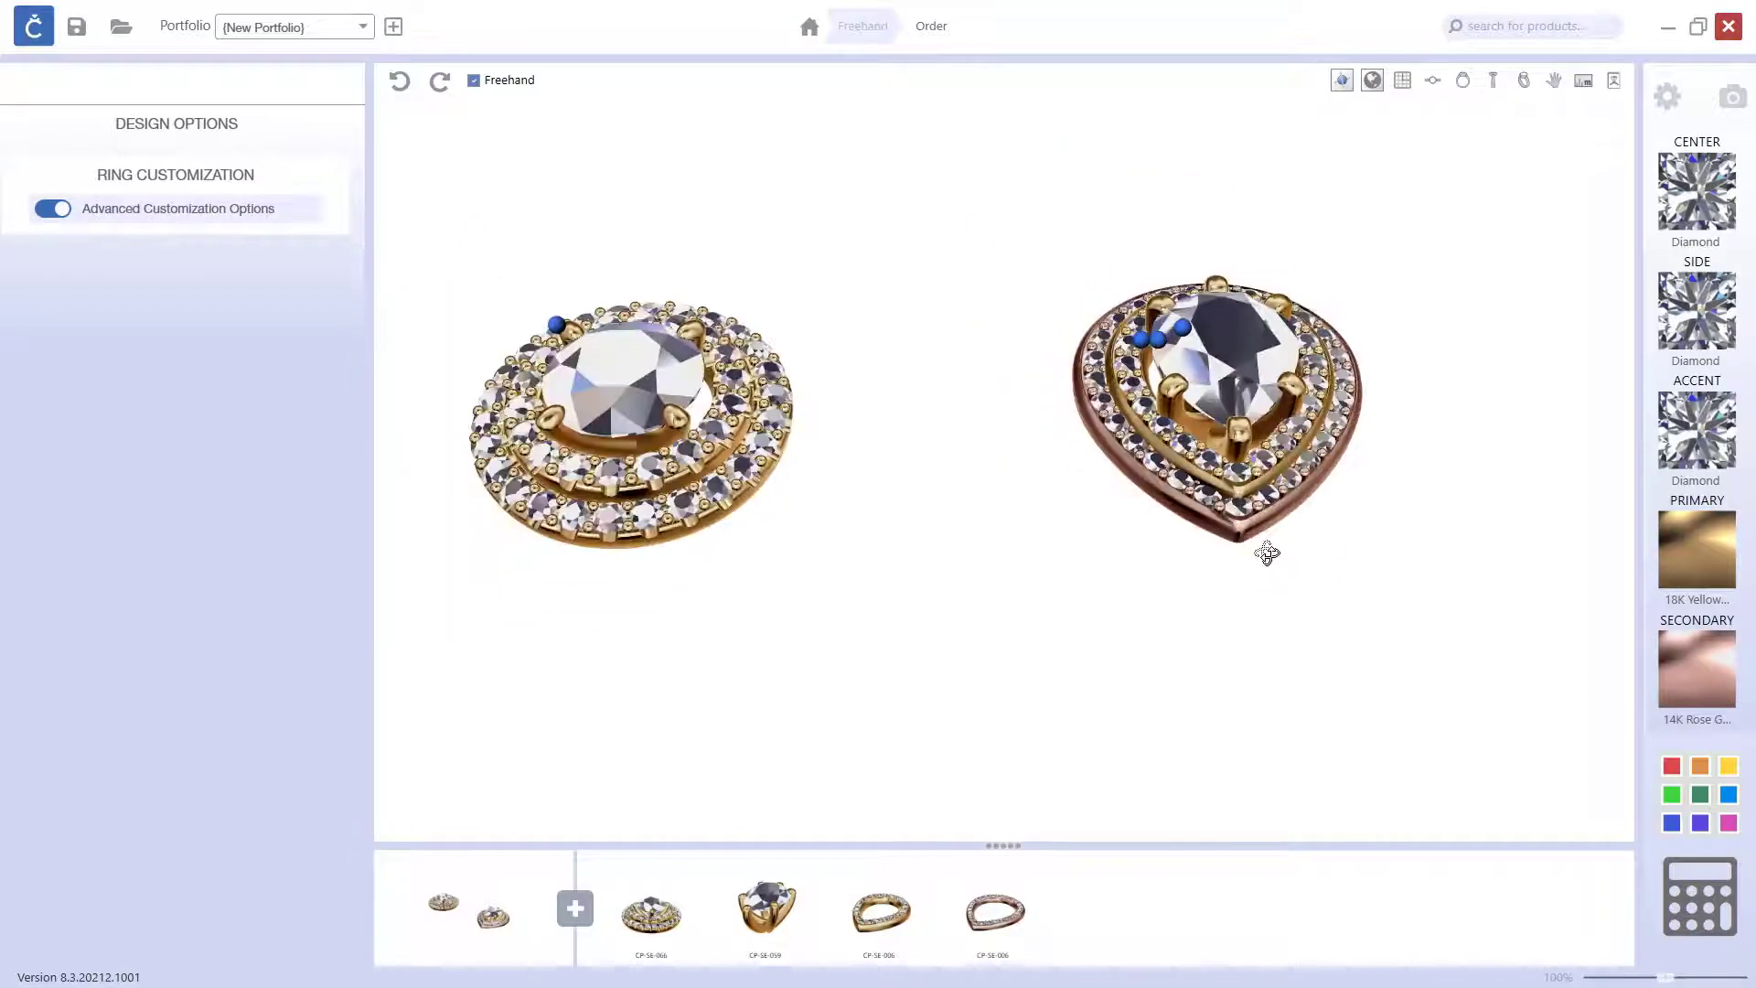
pyautogui.moveTo(1176, 580); pyautogui.dragTo(1174, 534)
# Step: Duplicate the outer rose gold pear halo and lower the copy slightly beneath the original
pyautogui.click(1028, 890)
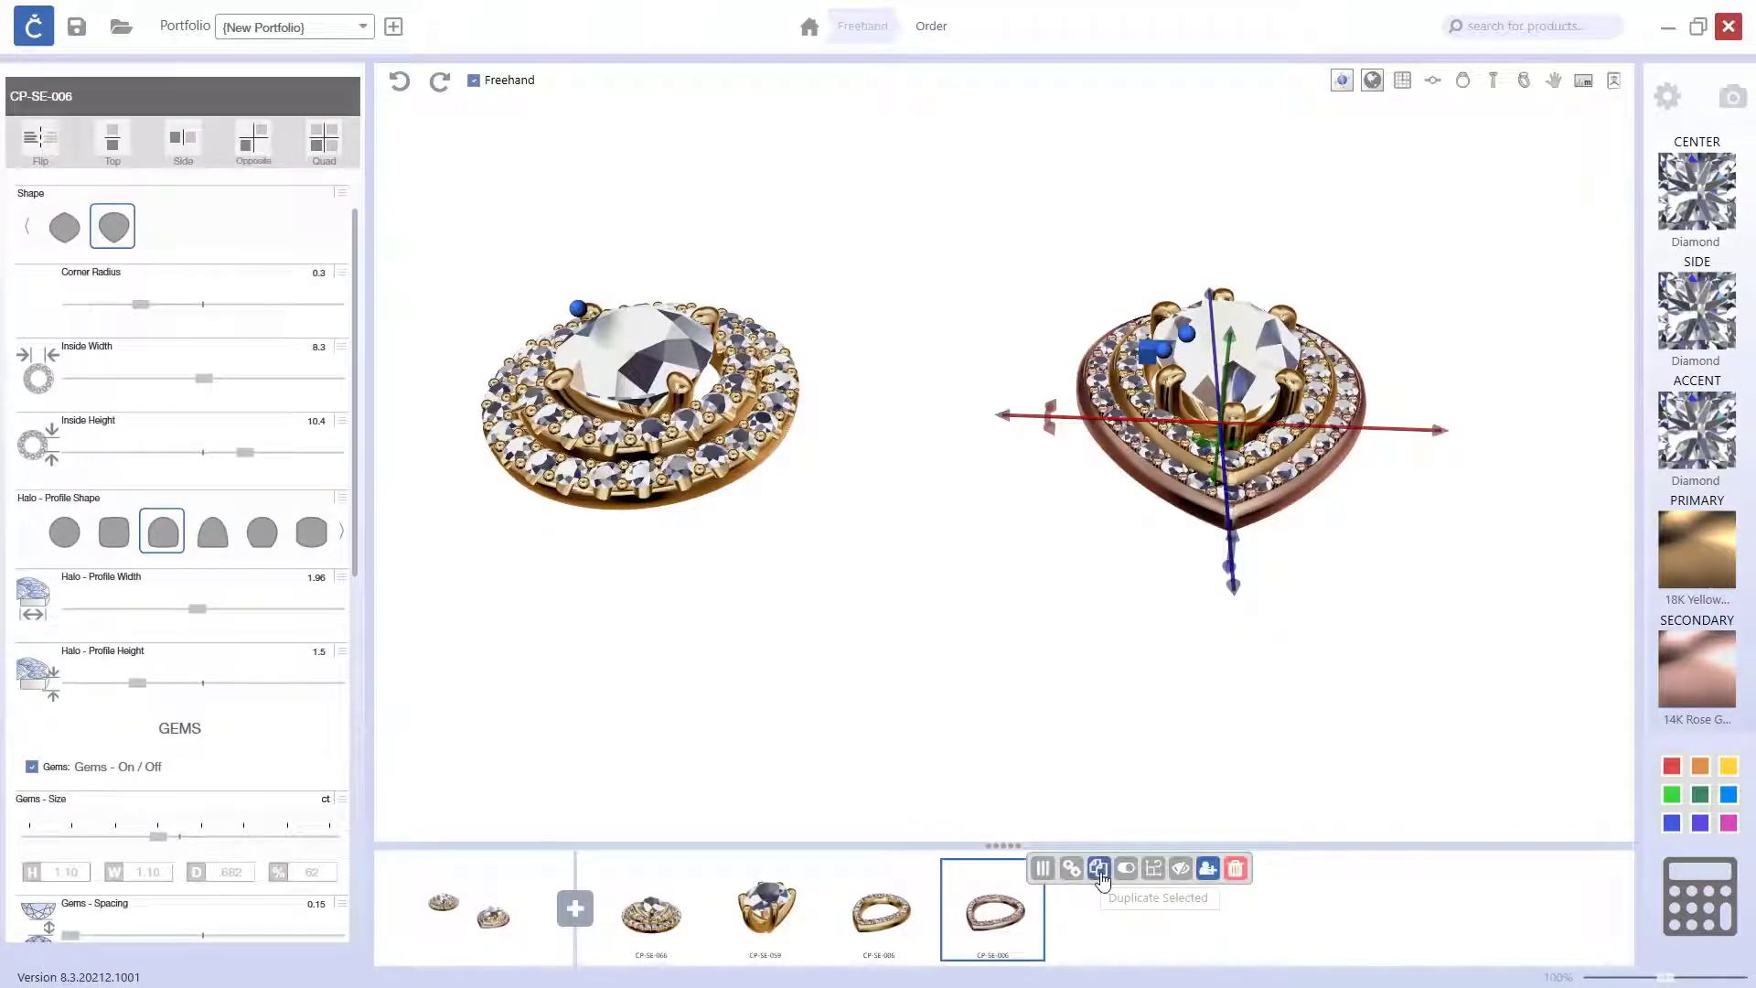
pyautogui.click(1097, 870)
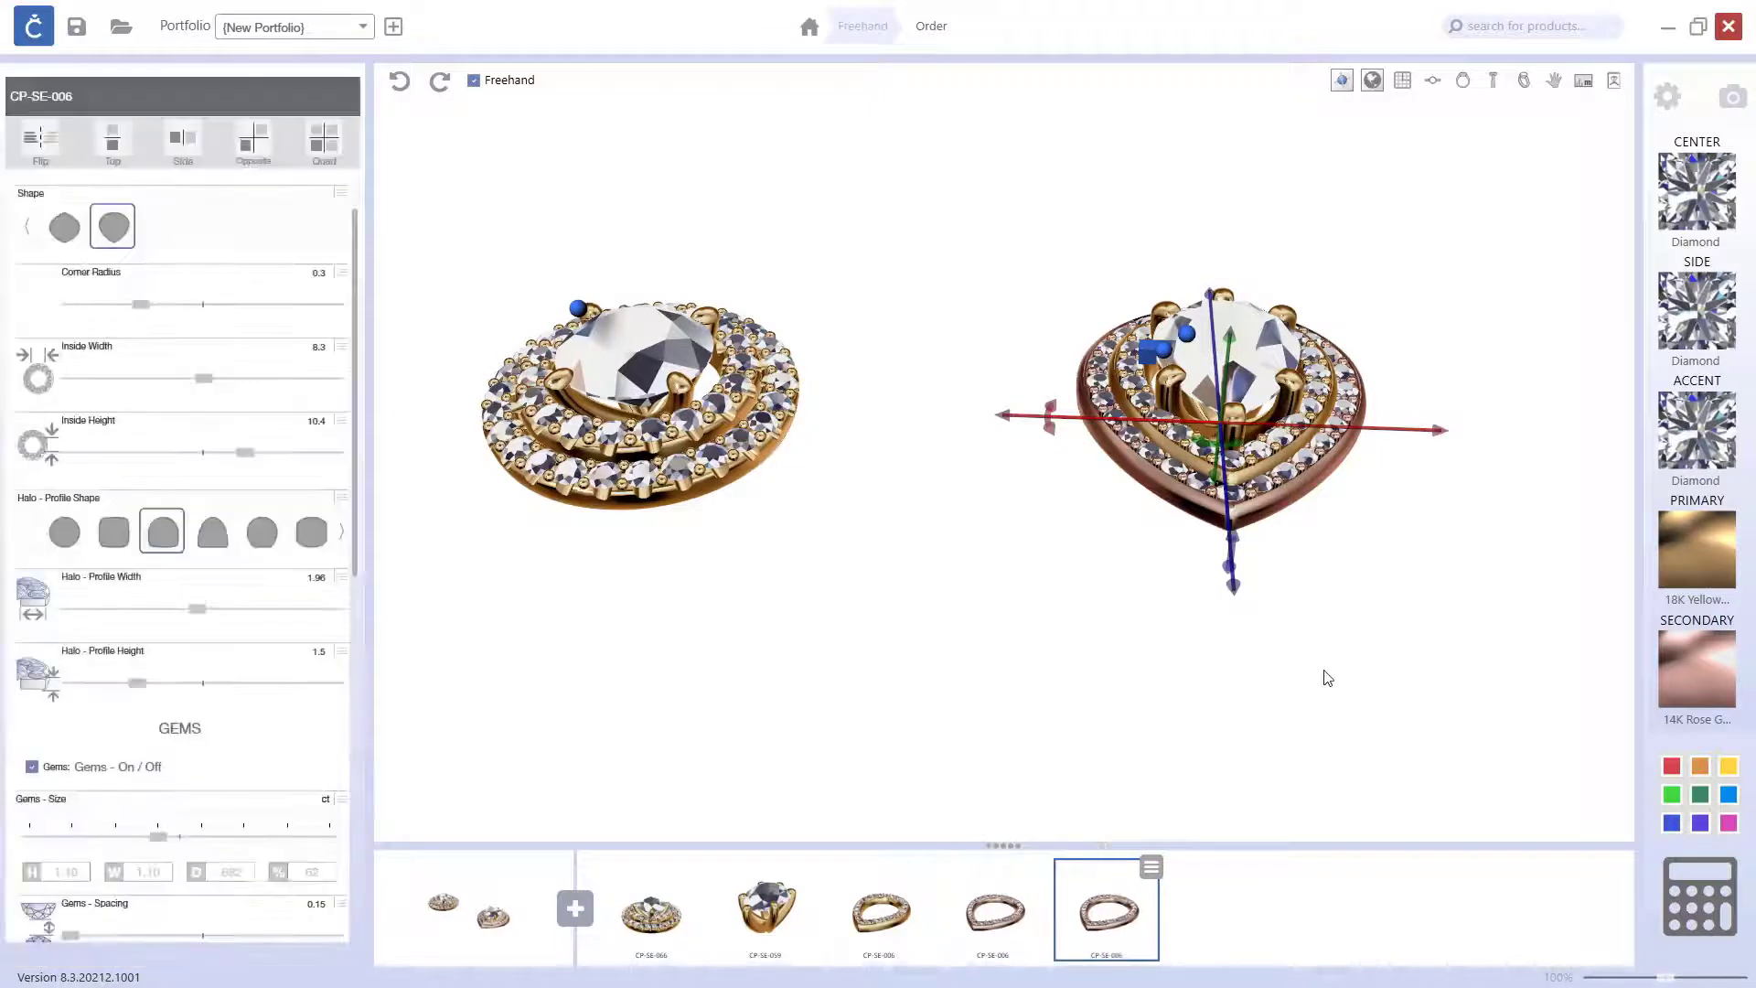
pyautogui.click(1315, 771)
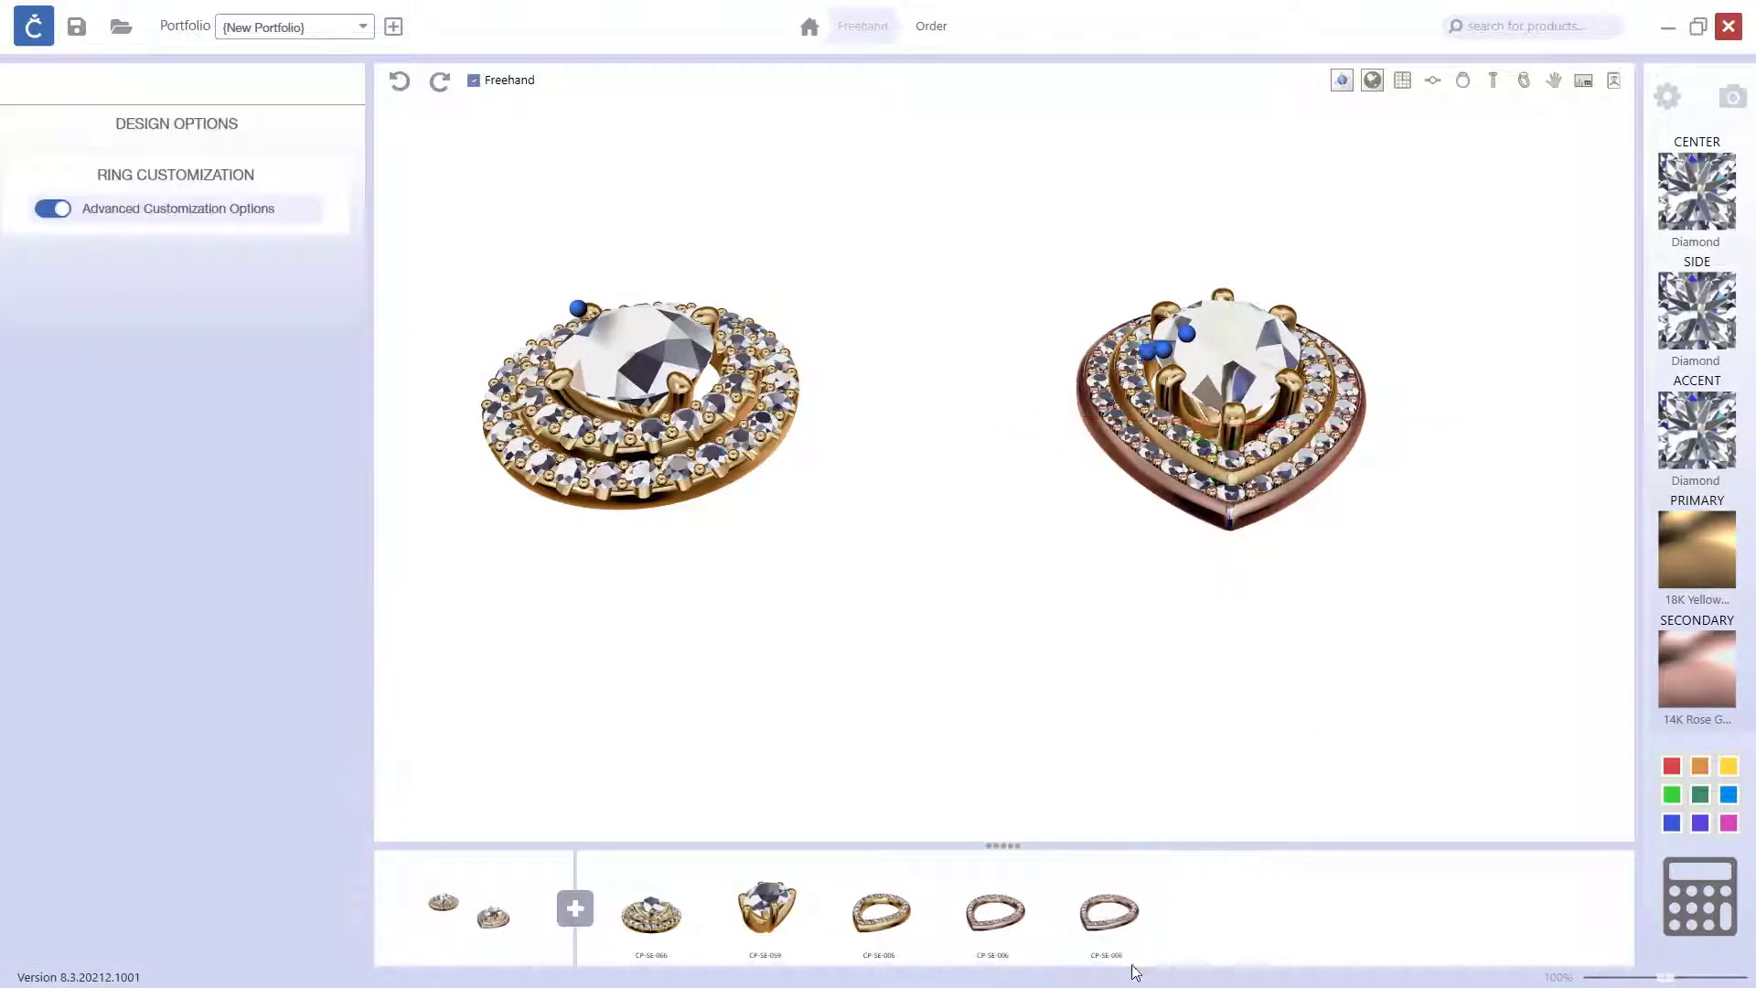
pyautogui.click(1126, 929)
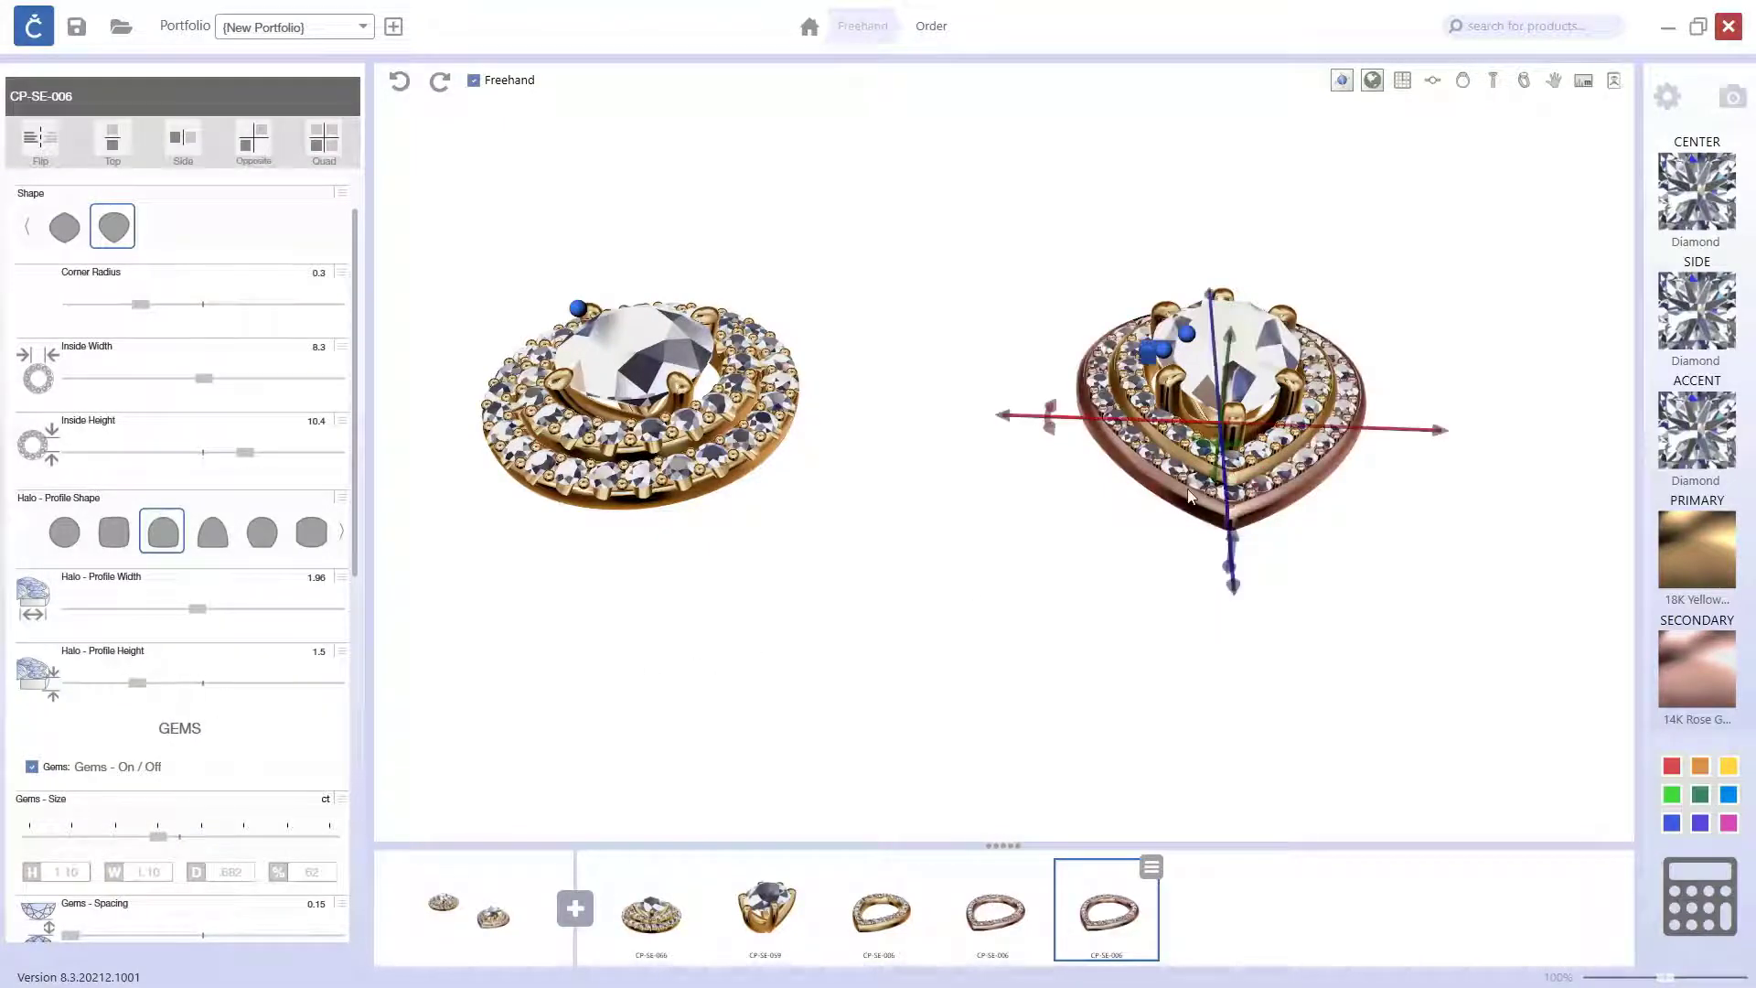
pyautogui.moveTo(1190, 497); pyautogui.dragTo(1195, 388)
pyautogui.moveTo(1223, 320); pyautogui.dragTo(1230, 335)
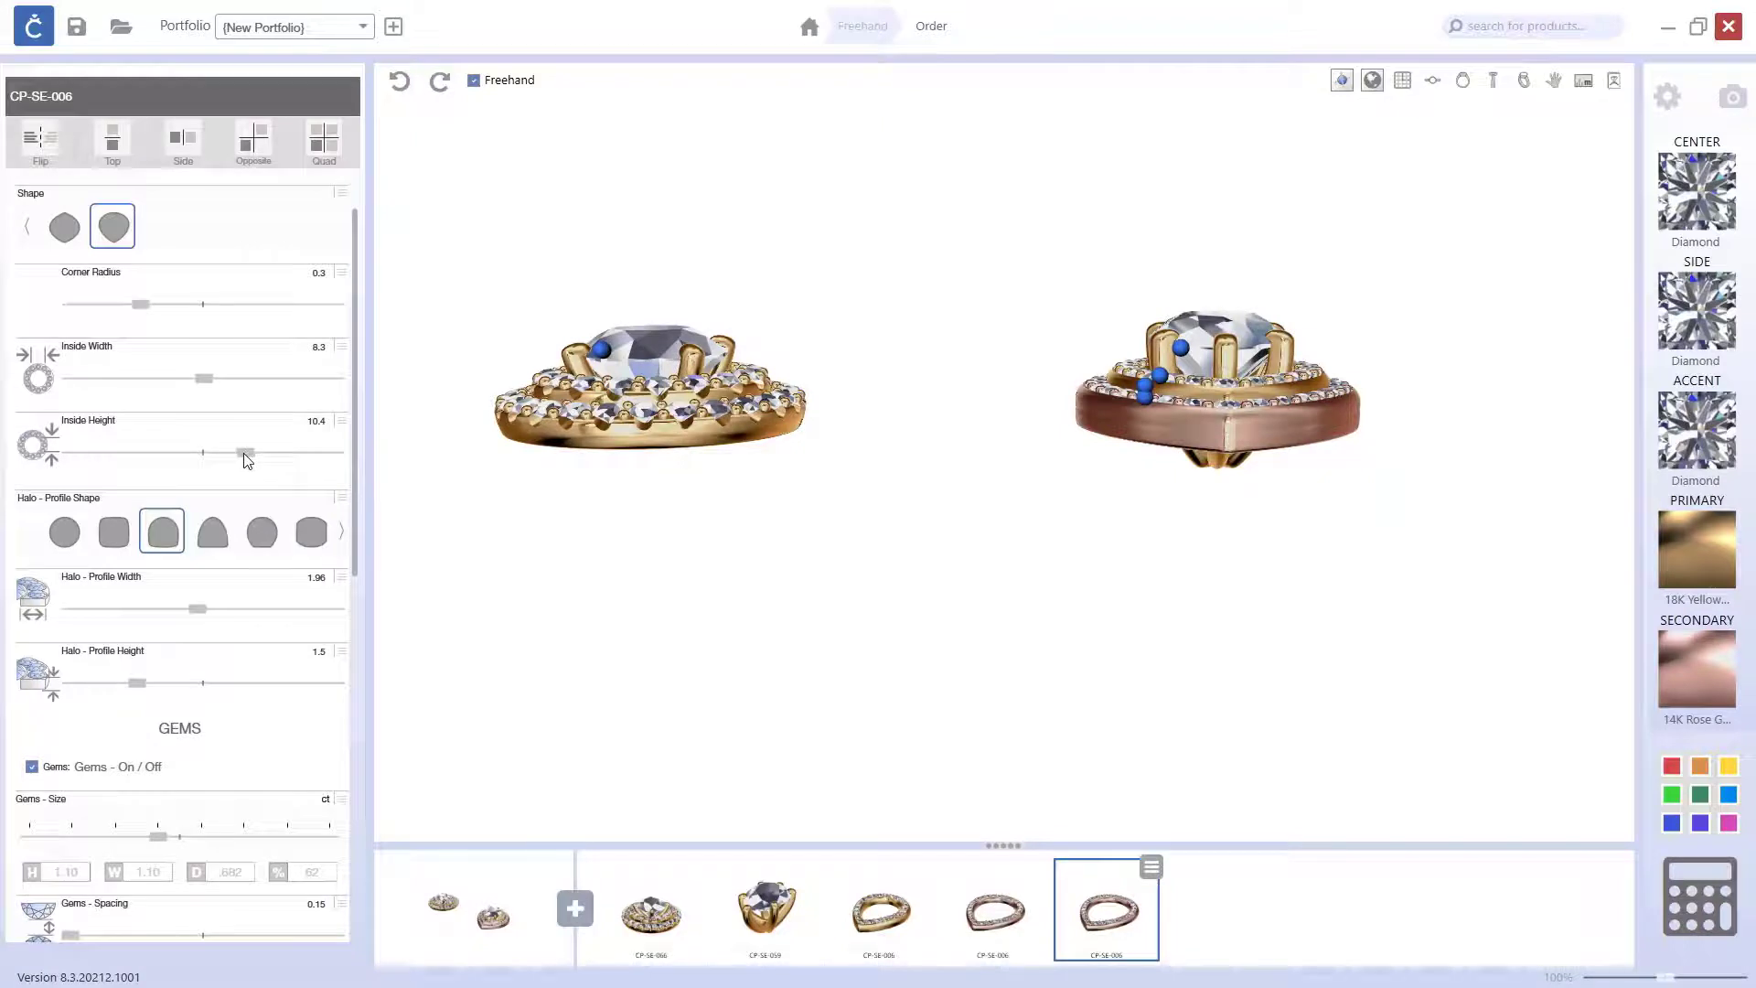
# Step: Enlarge the duplicated pear halo to an inside height of 13.5 and an inside width of 11
pyautogui.moveTo(245, 460); pyautogui.dragTo(289, 467)
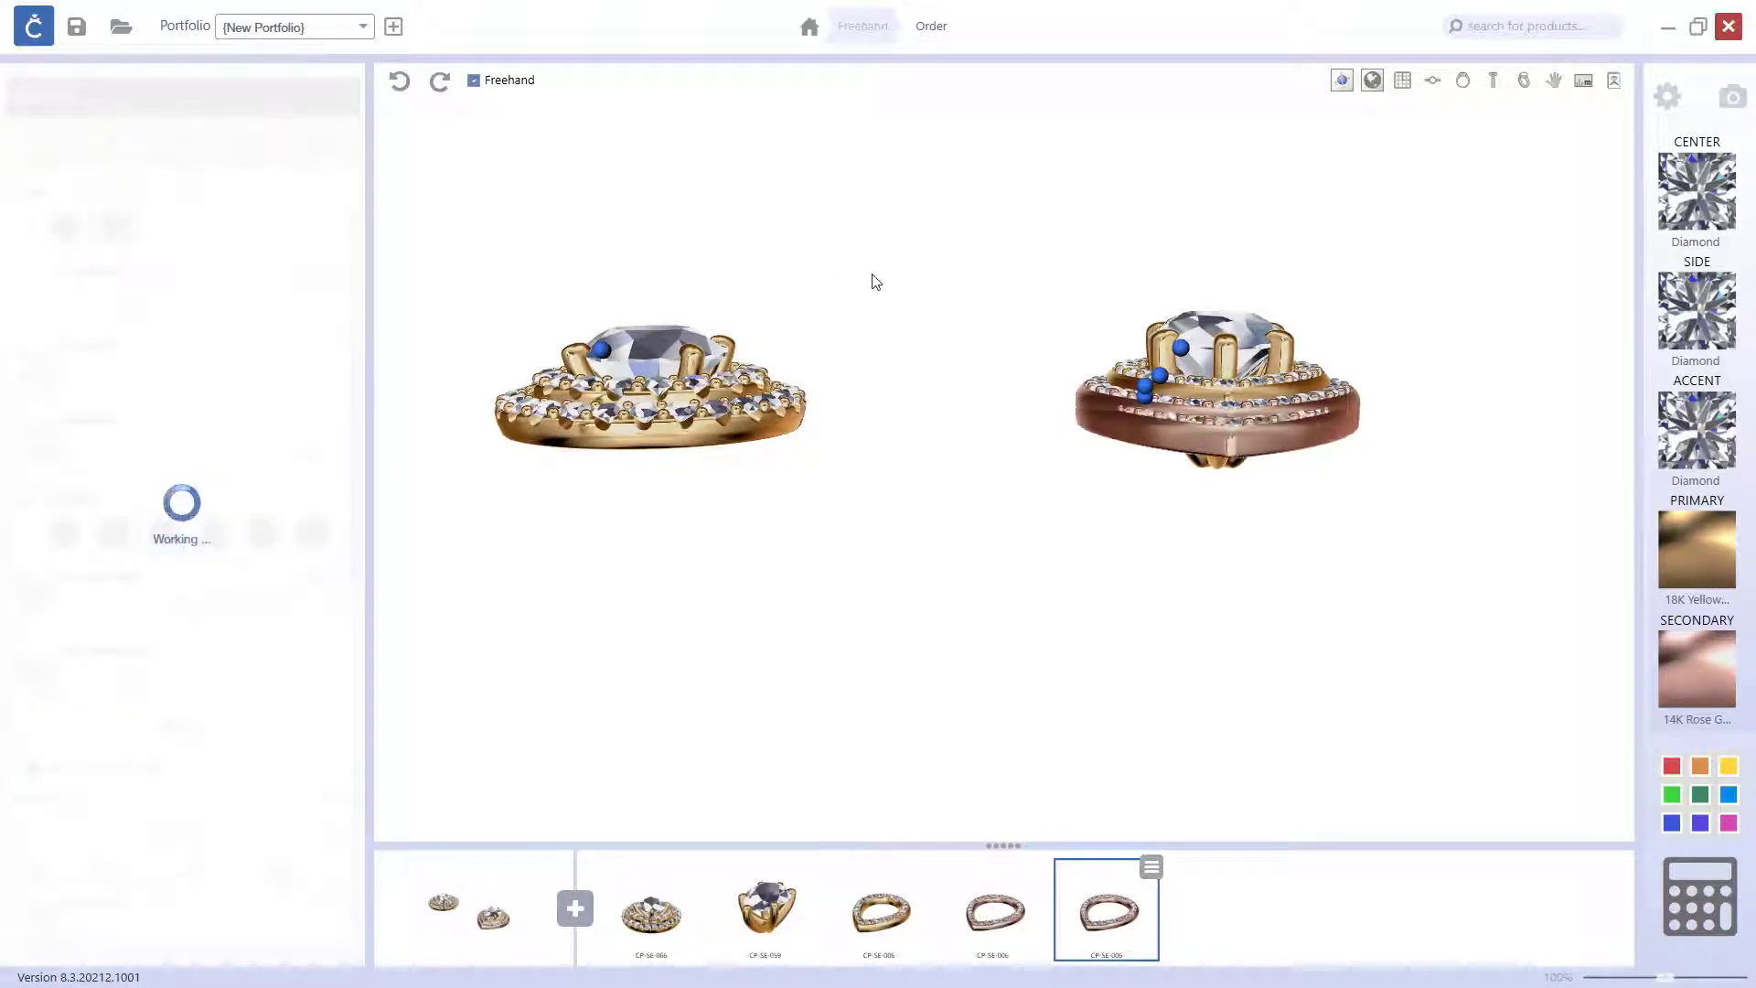
pyautogui.moveTo(885, 275); pyautogui.dragTo(914, 353, button='right')
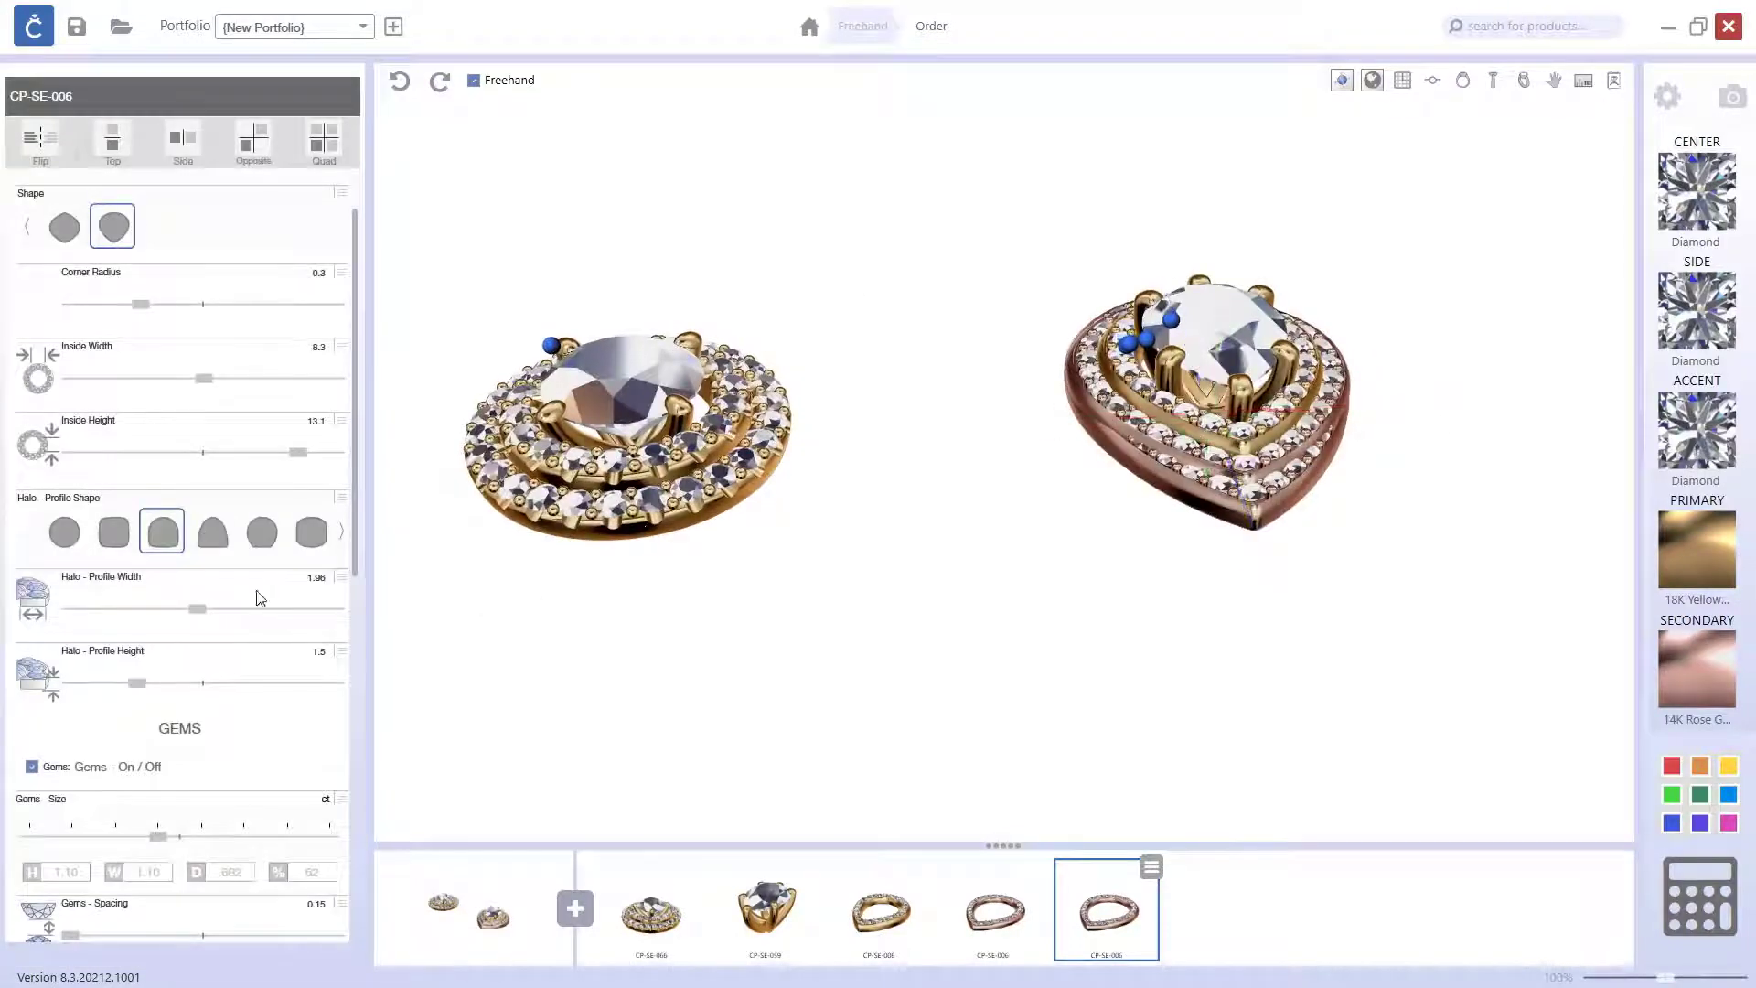
pyautogui.click(308, 455)
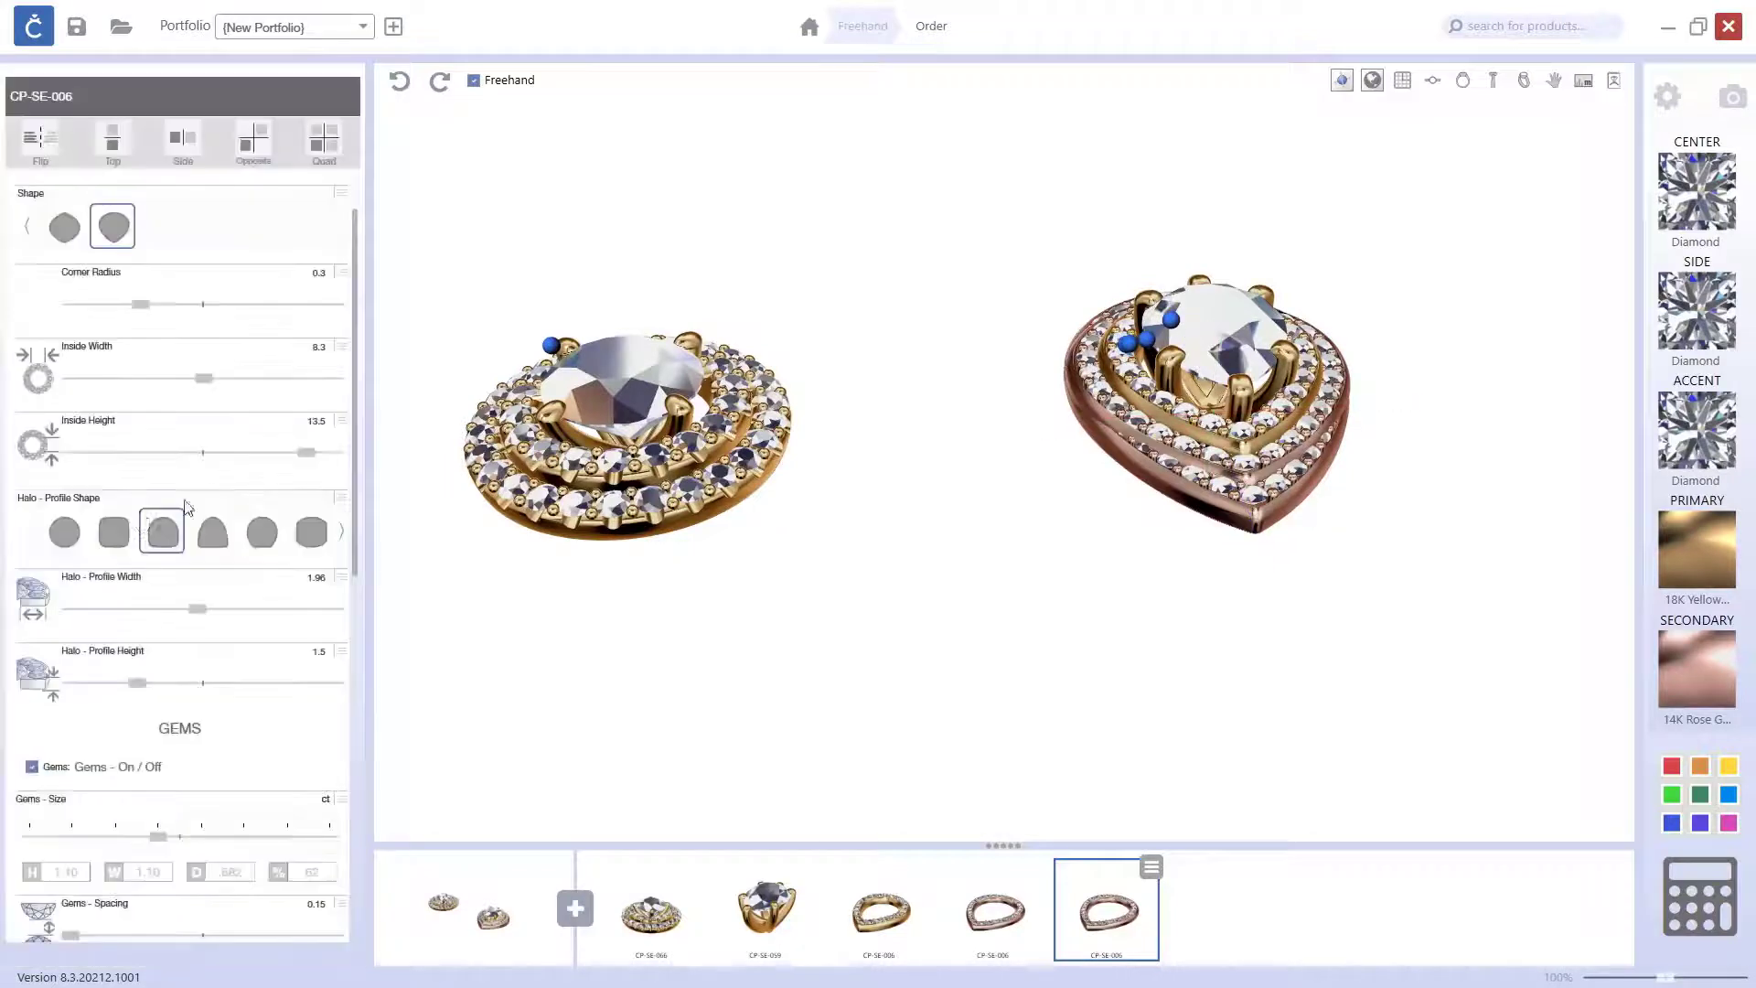
pyautogui.moveTo(207, 382); pyautogui.dragTo(260, 394)
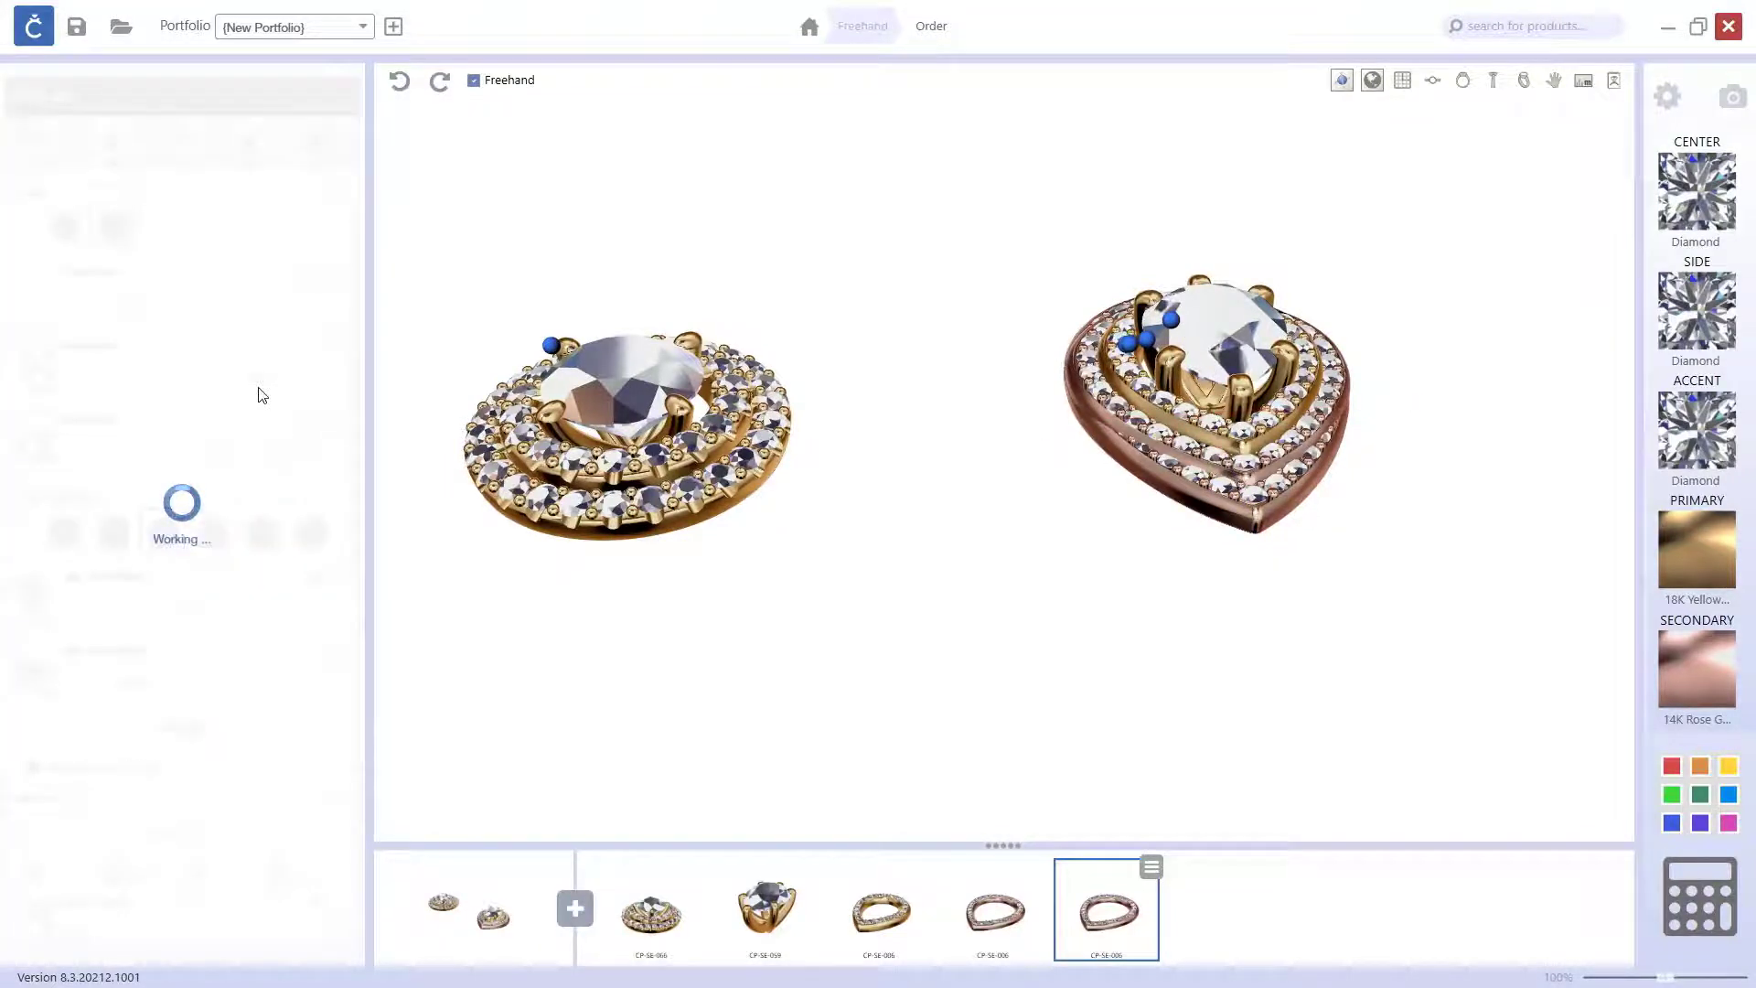
pyautogui.moveTo(884, 360); pyautogui.dragTo(1127, 732)
pyautogui.click(1019, 619)
pyautogui.moveTo(1285, 681); pyautogui.dragTo(1190, 676, button='right')
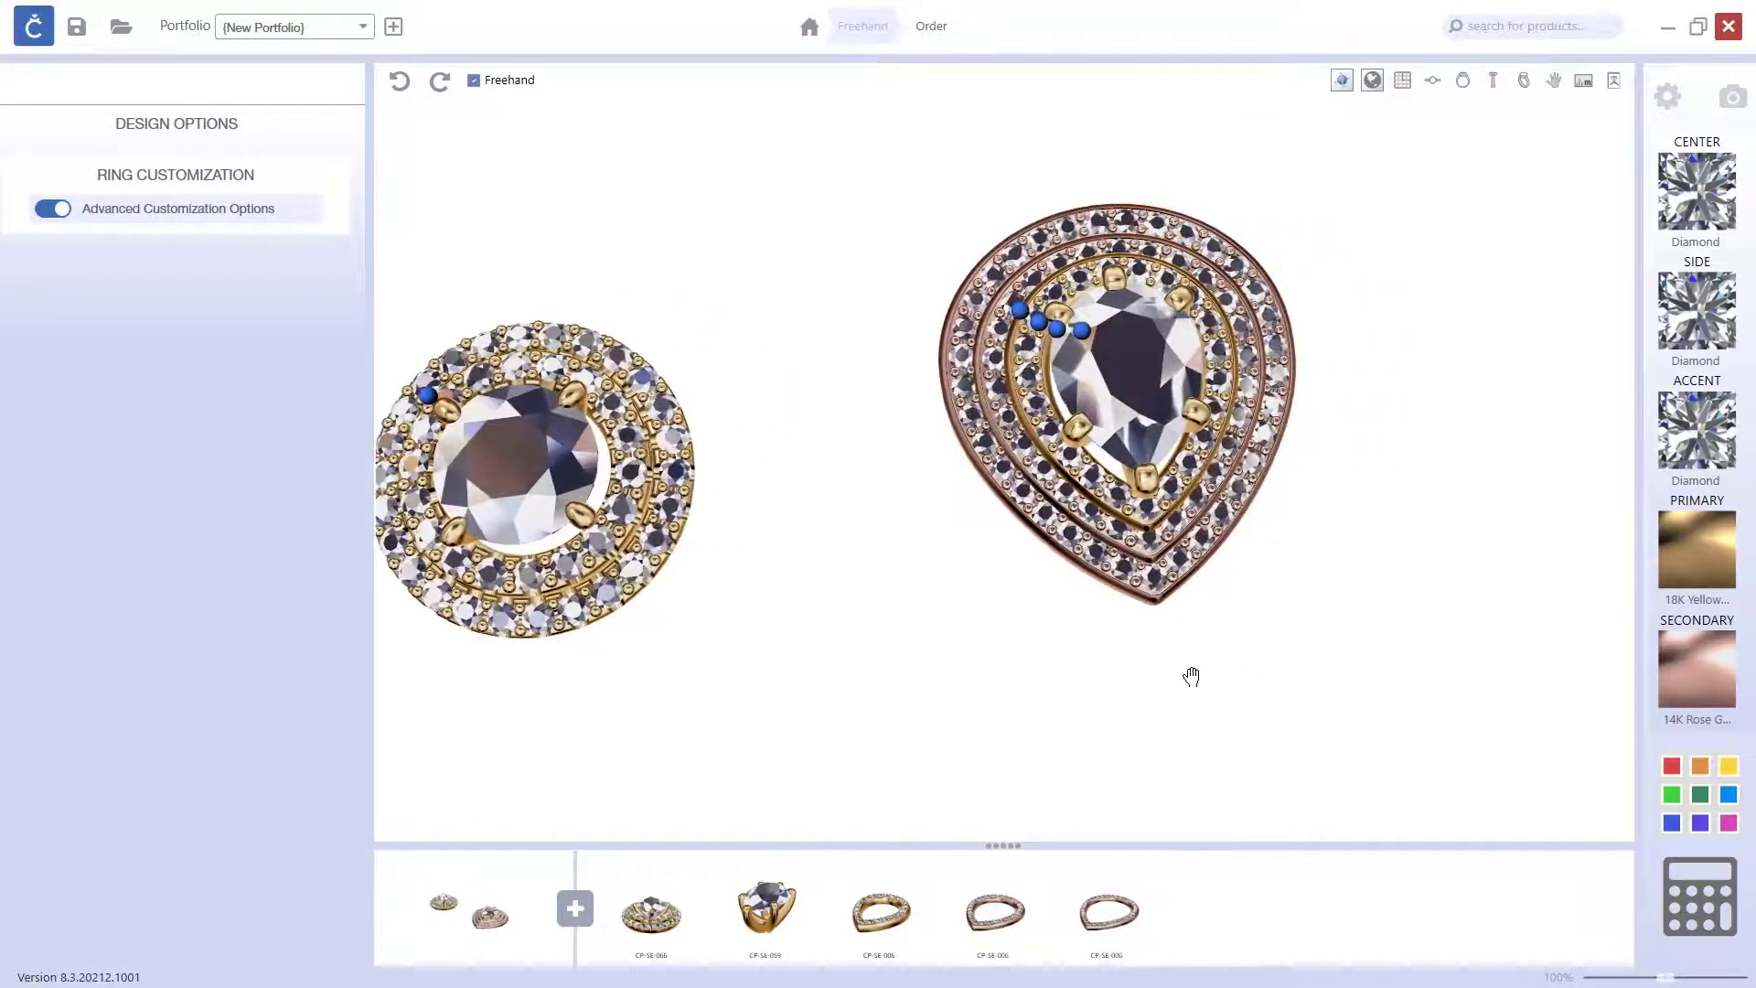
# Step: Switch the primary and secondary metals on the outermost, third pear halo
pyautogui.click(1134, 884)
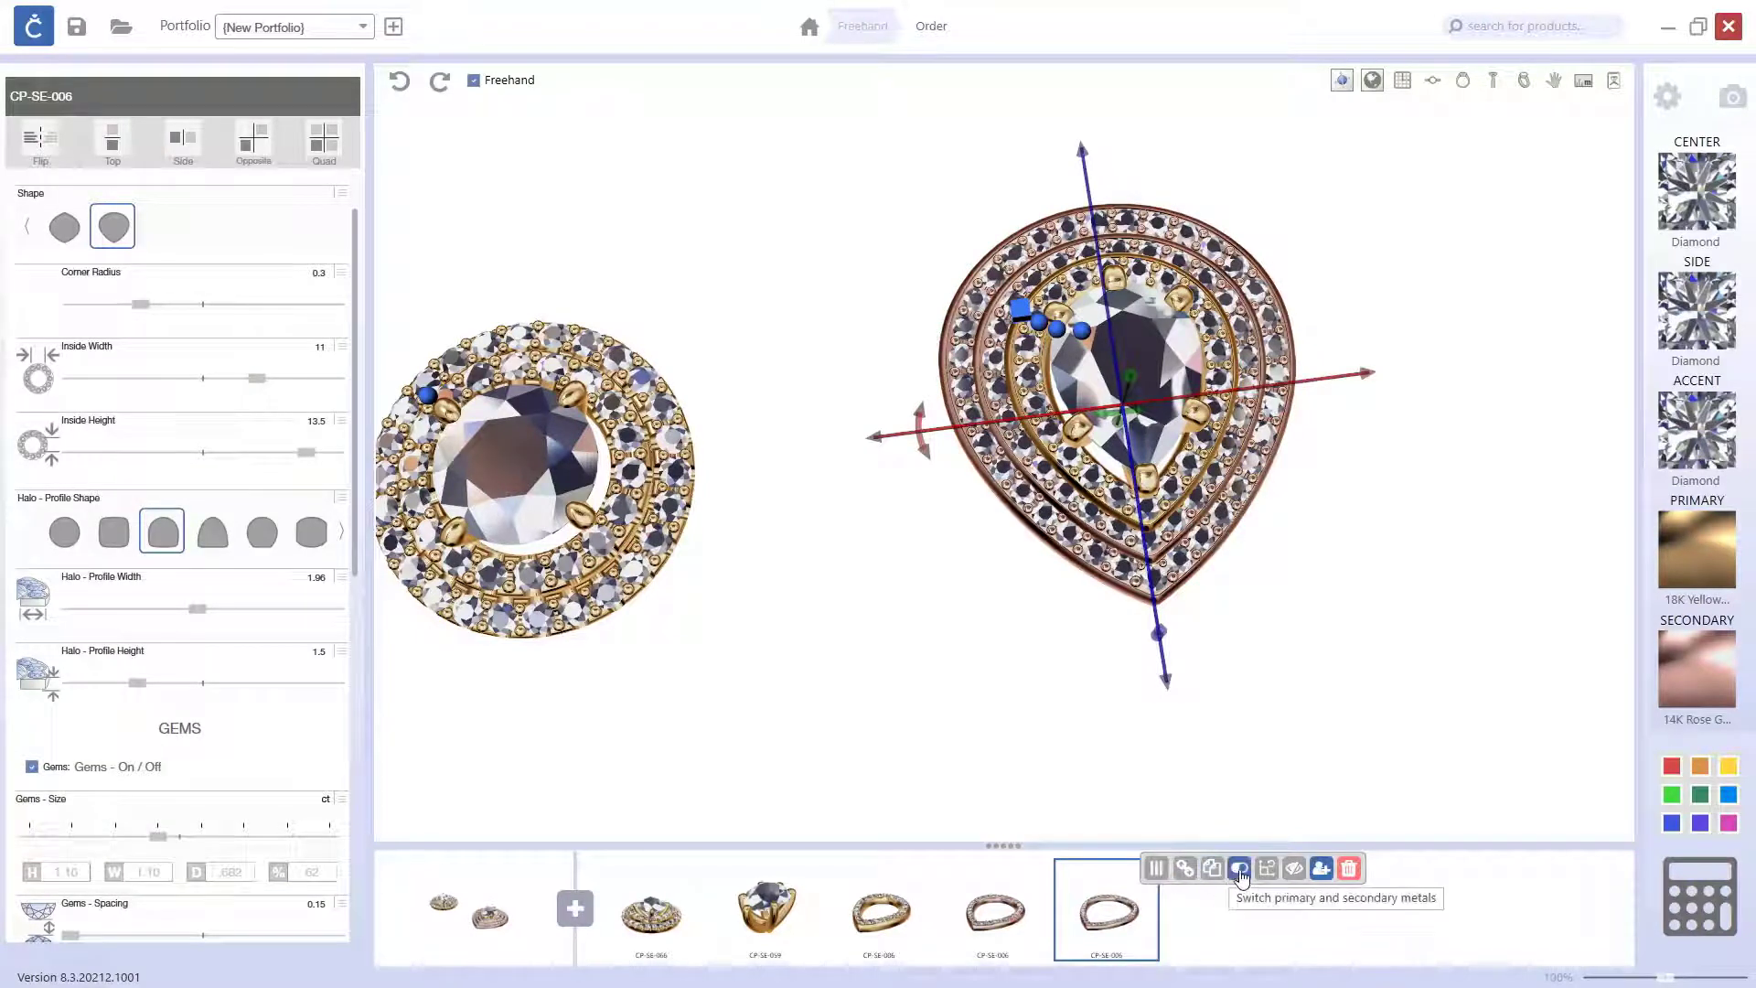
pyautogui.click(1308, 695)
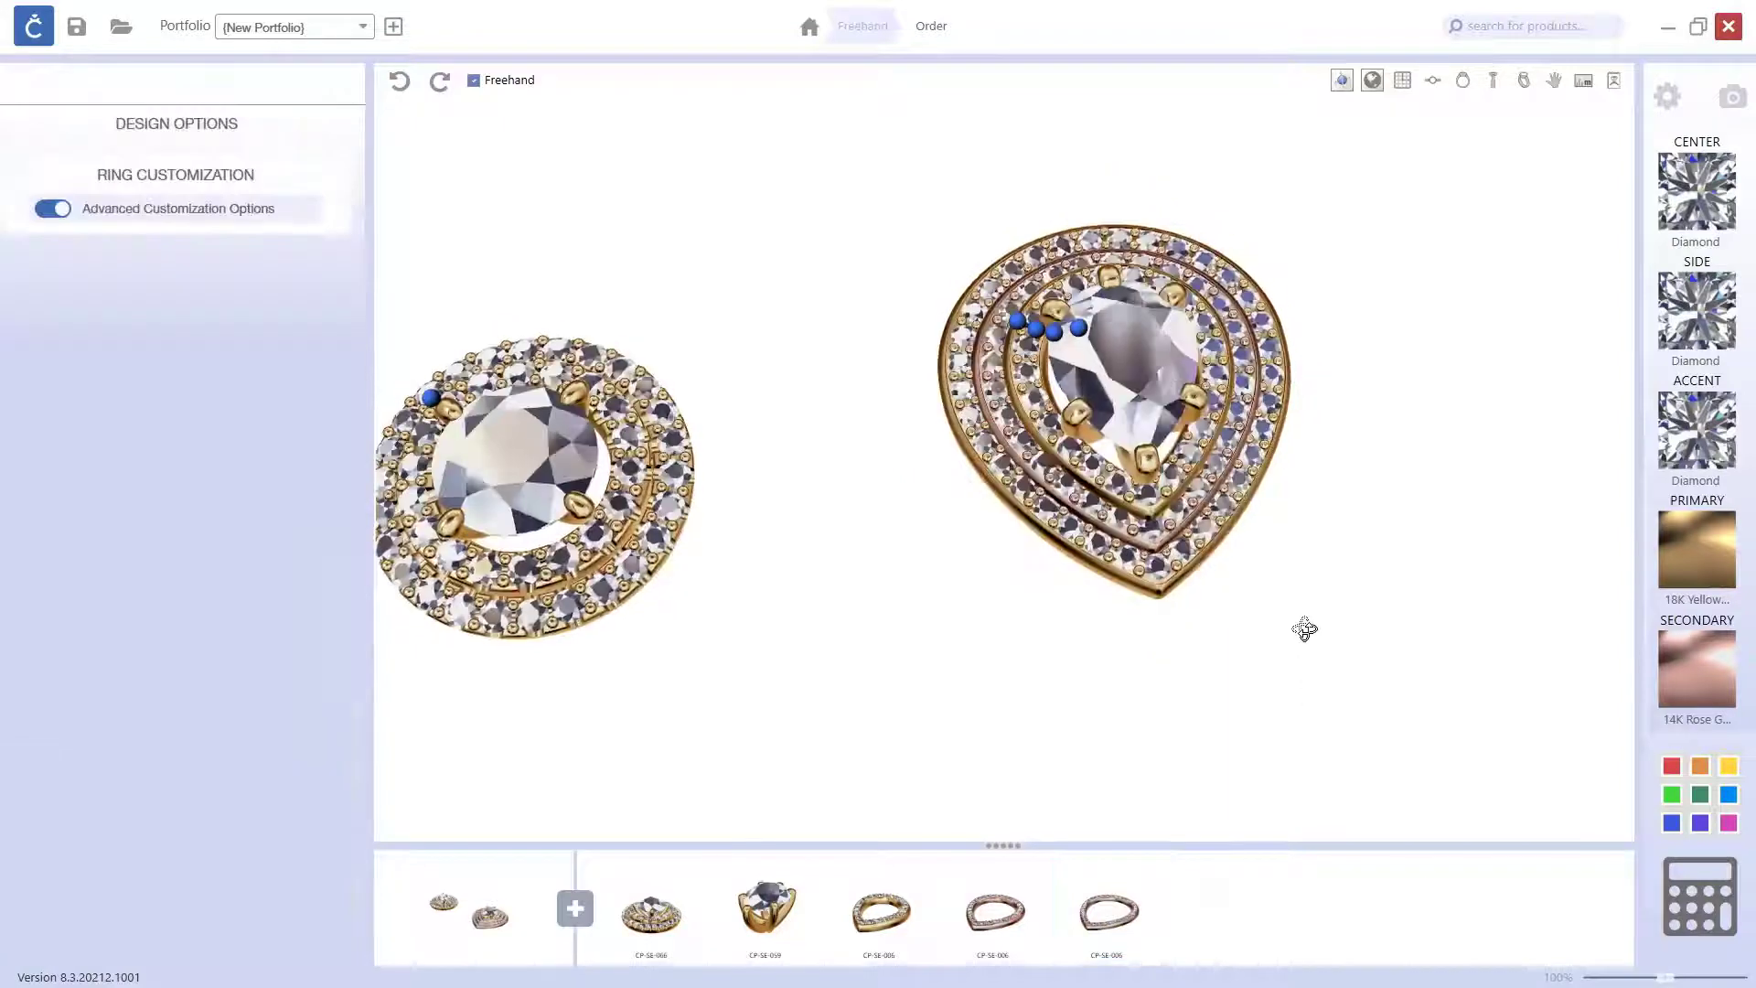
# Step: Set the design's primary metal to 14K palladium white (14PW) and view both settings from above
pyautogui.click(1694, 566)
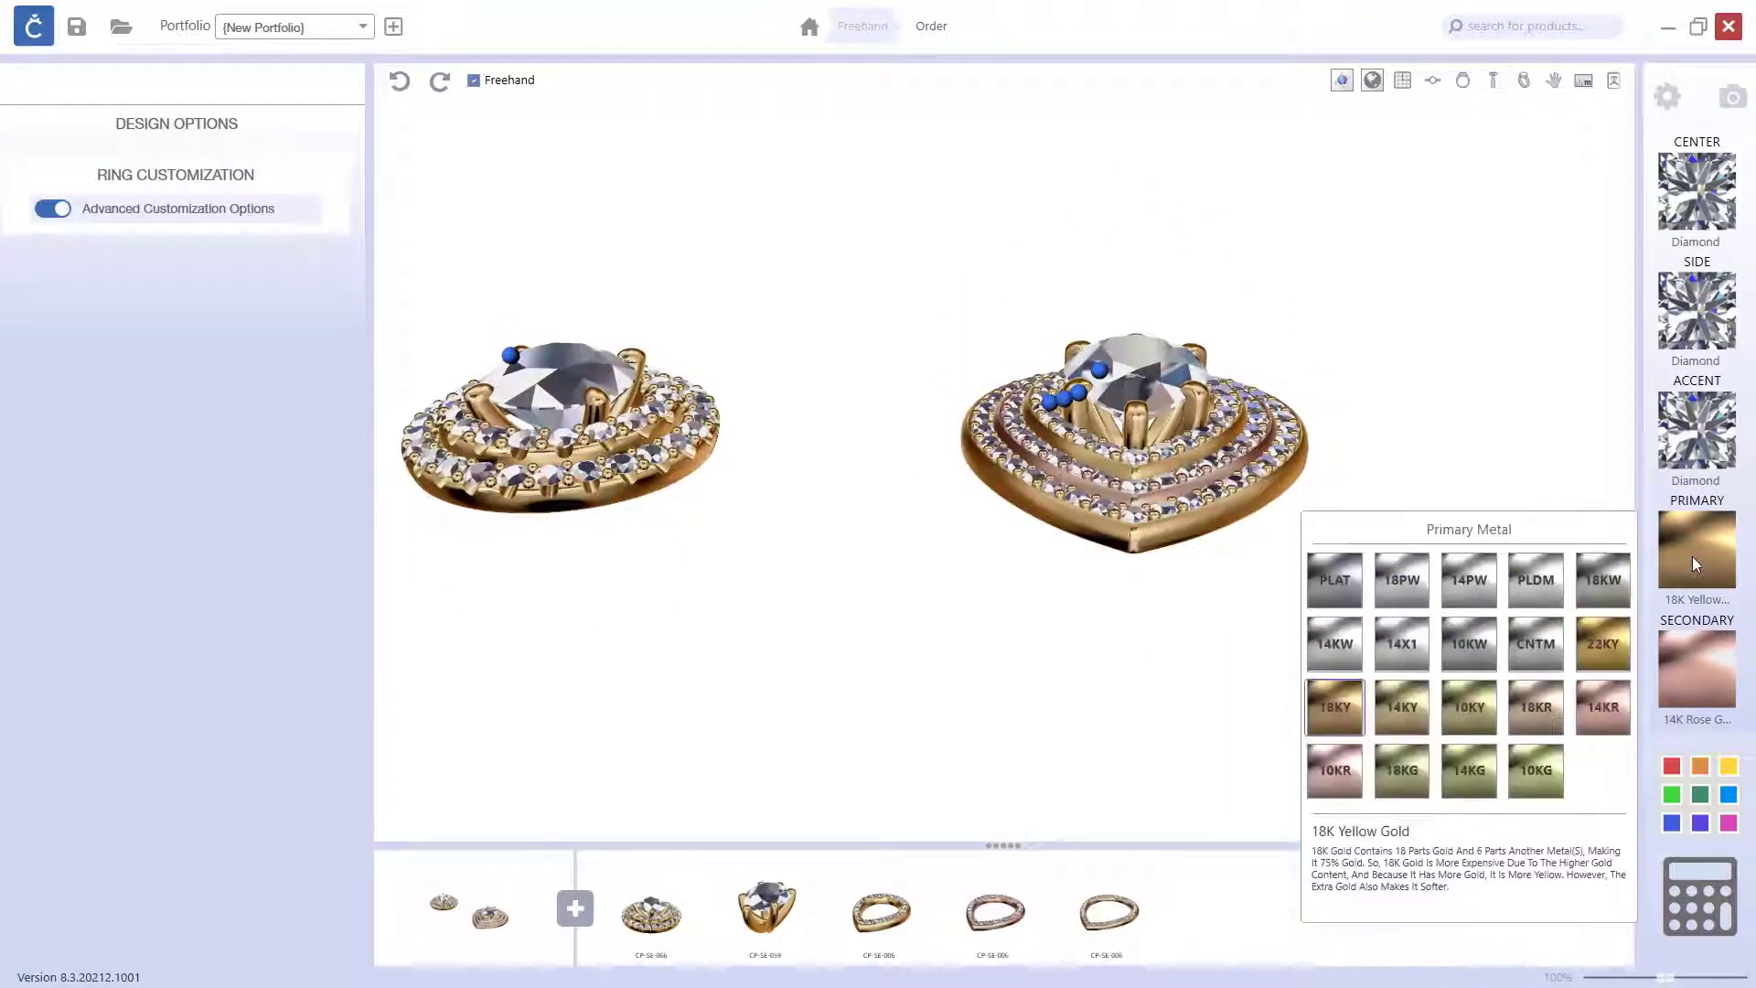
pyautogui.click(1469, 588)
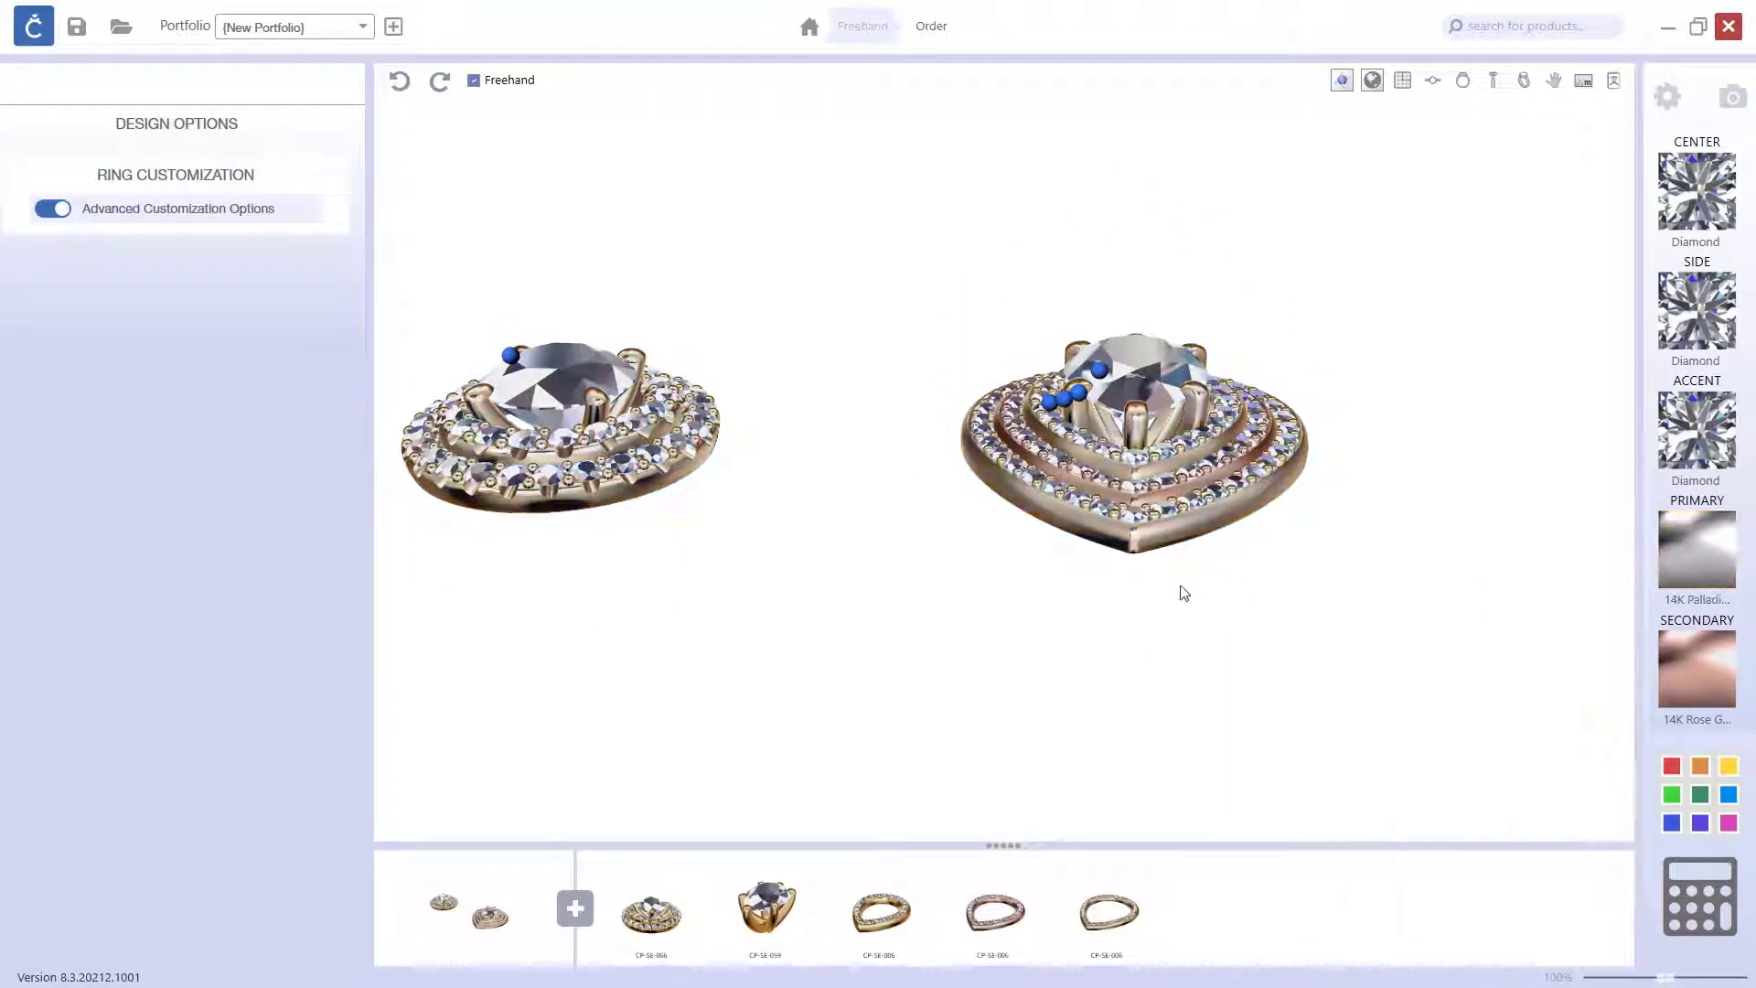
pyautogui.moveTo(1181, 587); pyautogui.dragTo(1102, 629)
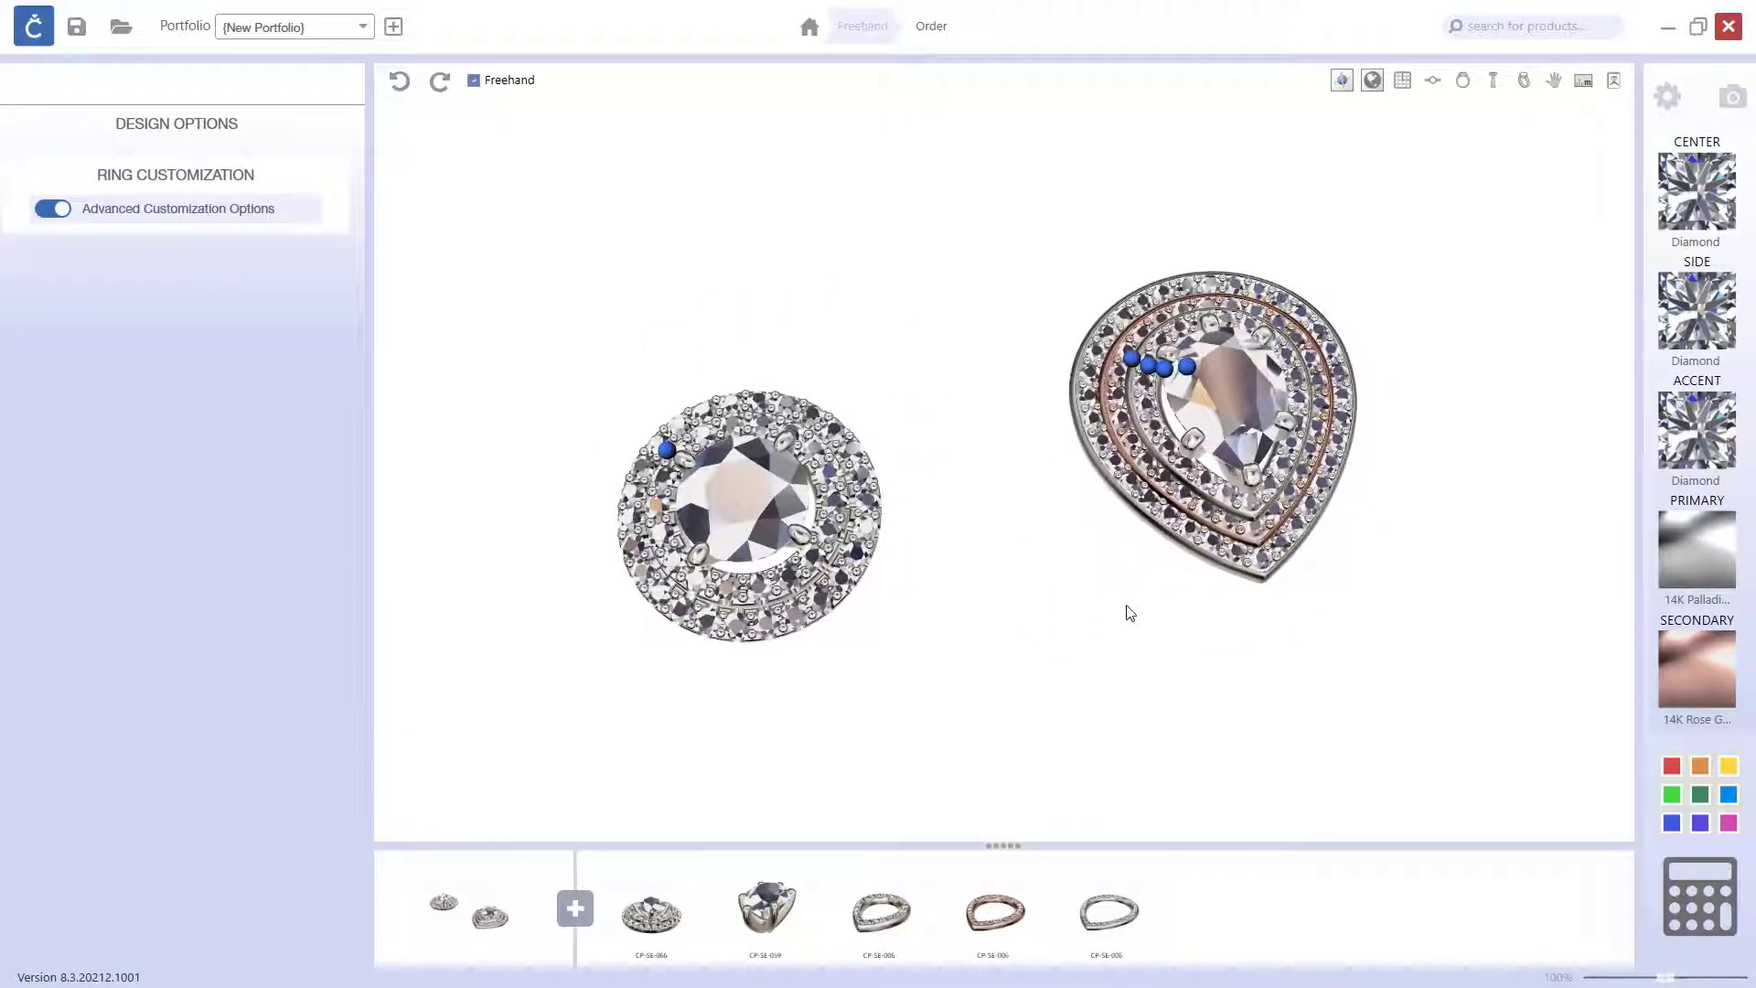